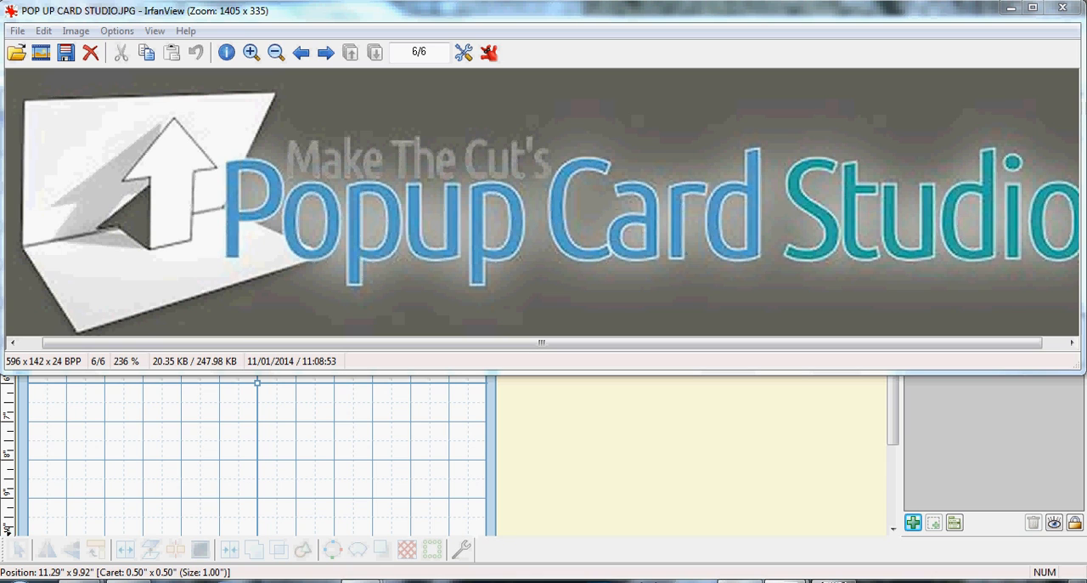
View the photos of the house, WELCOME and bee pop-up cards one after another.
{"action": "mouse_move", "coordinate": [450, 581]}
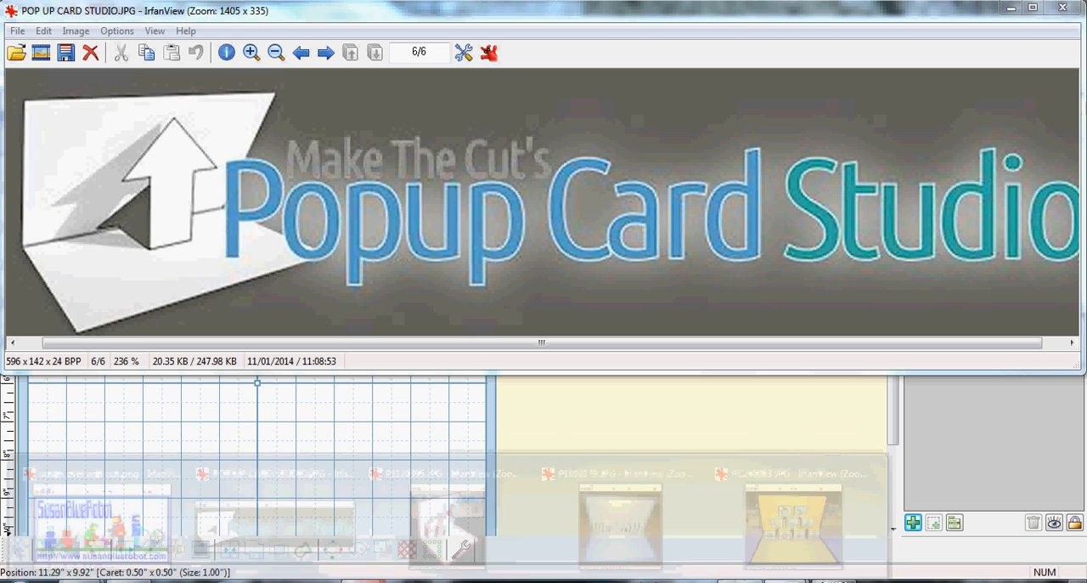
{"action": "left_click", "coordinate": [429, 544]}
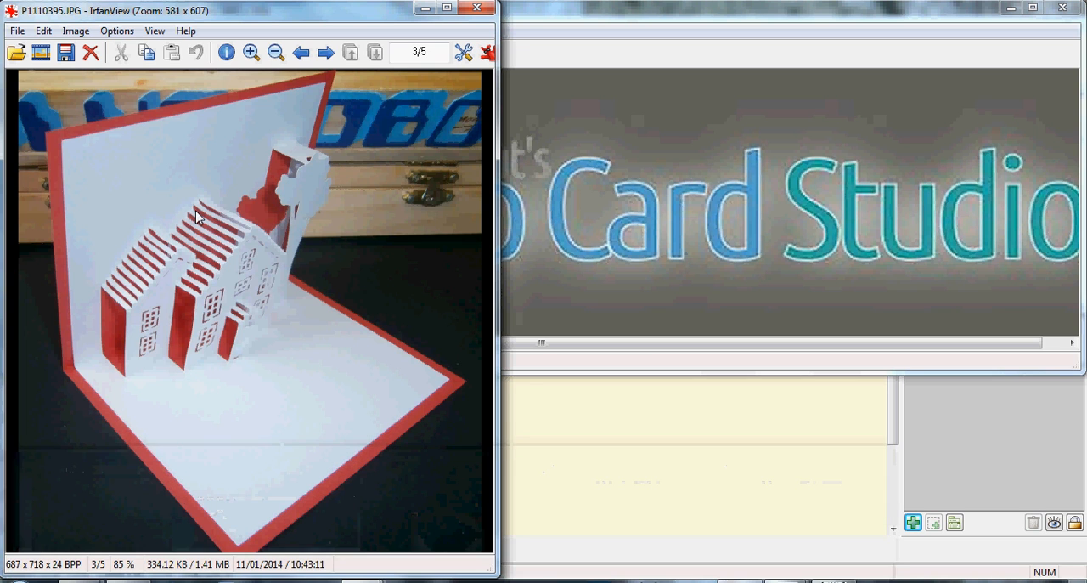
{"action": "mouse_move", "coordinate": [363, 581]}
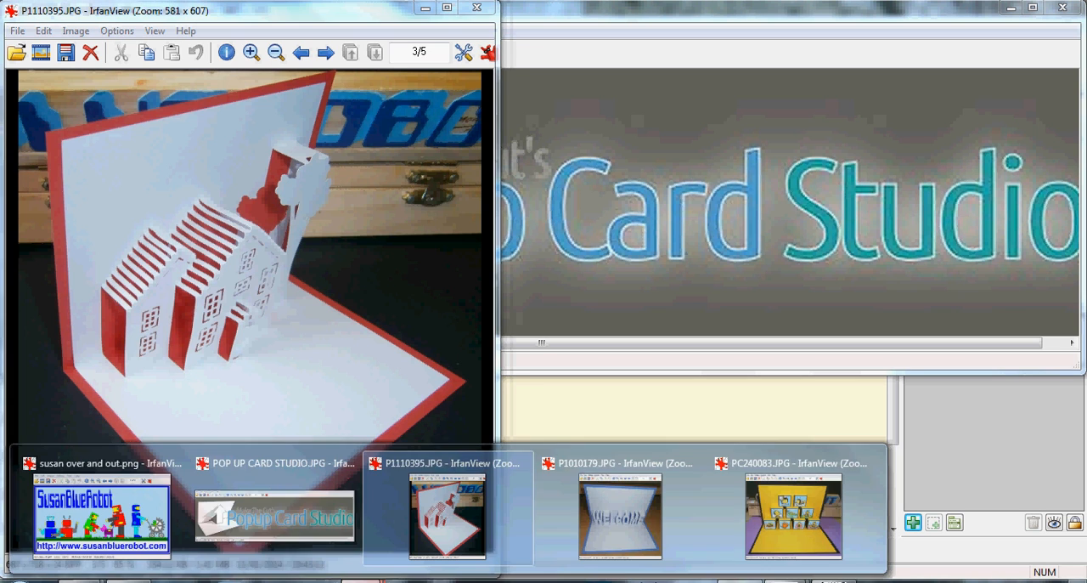
{"action": "left_click", "coordinate": [595, 528]}
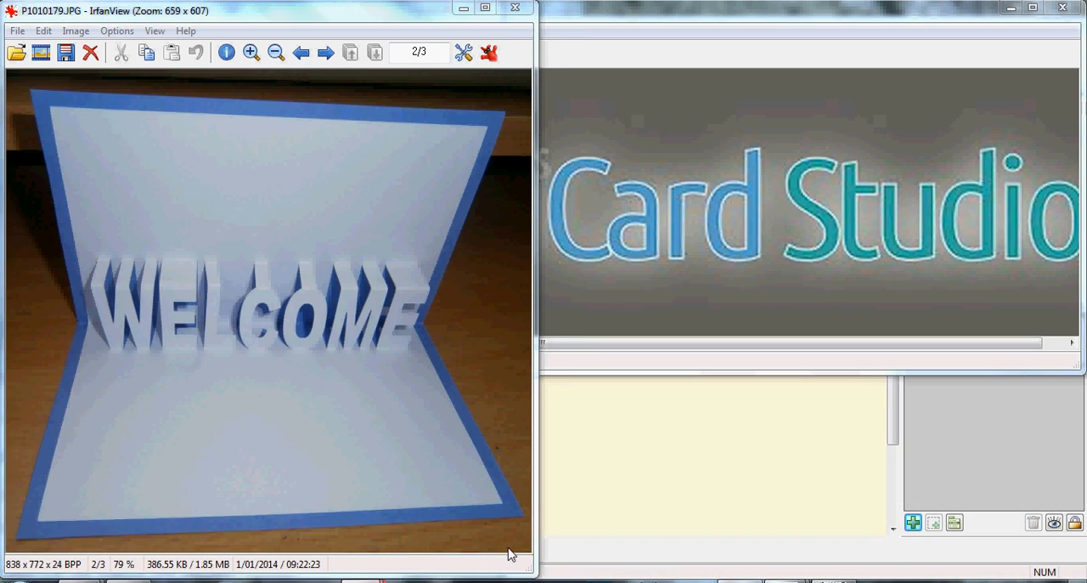
{"action": "mouse_move", "coordinate": [363, 581]}
{"action": "left_click", "coordinate": [751, 512]}
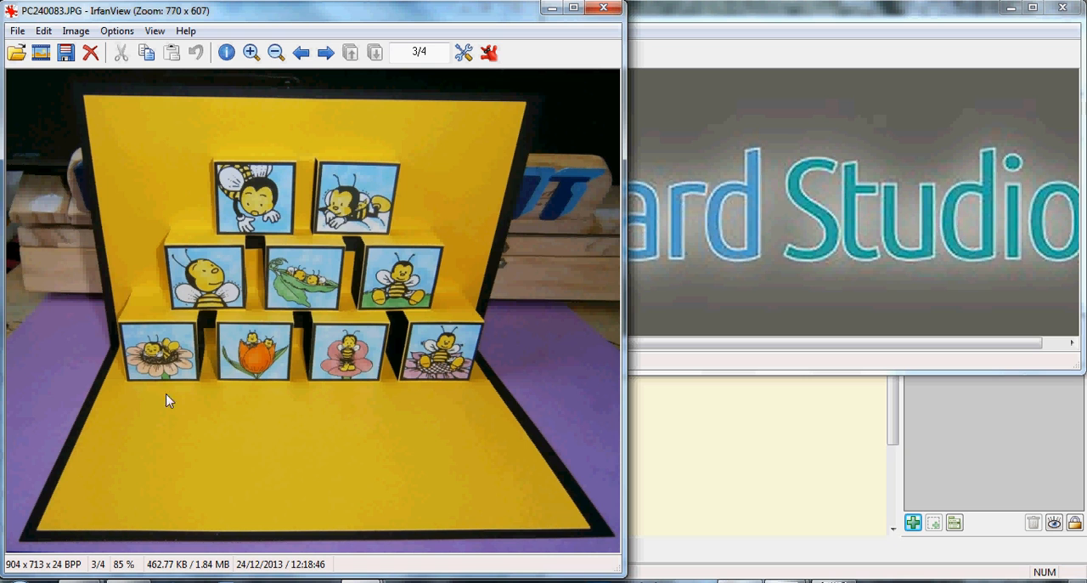
Close the bee, WELCOME and house card photos.
{"action": "left_click", "coordinate": [604, 8]}
{"action": "left_click", "coordinate": [515, 11]}
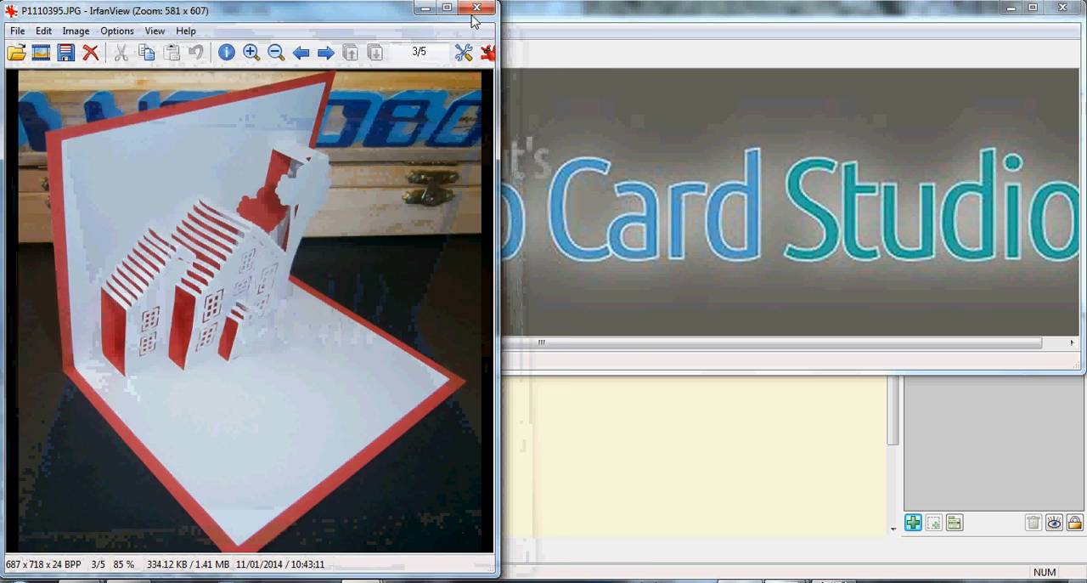
{"action": "left_click", "coordinate": [472, 11]}
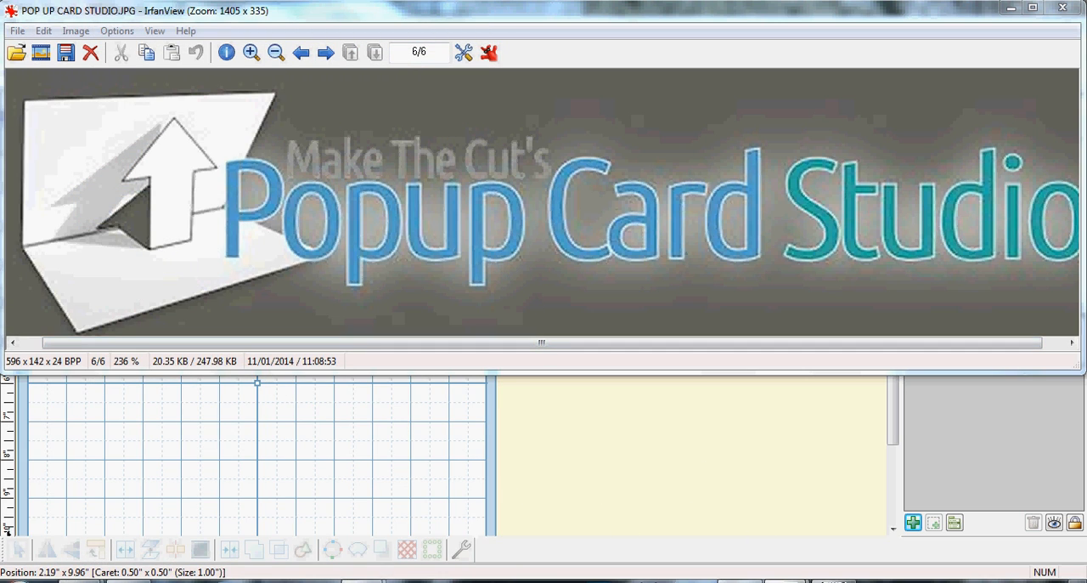
Switch to Popup Card Studio and create a 90 Degree Open Type project 5 in wide and 4 in high in a maximized window.
{"action": "left_click", "coordinate": [20, 581]}
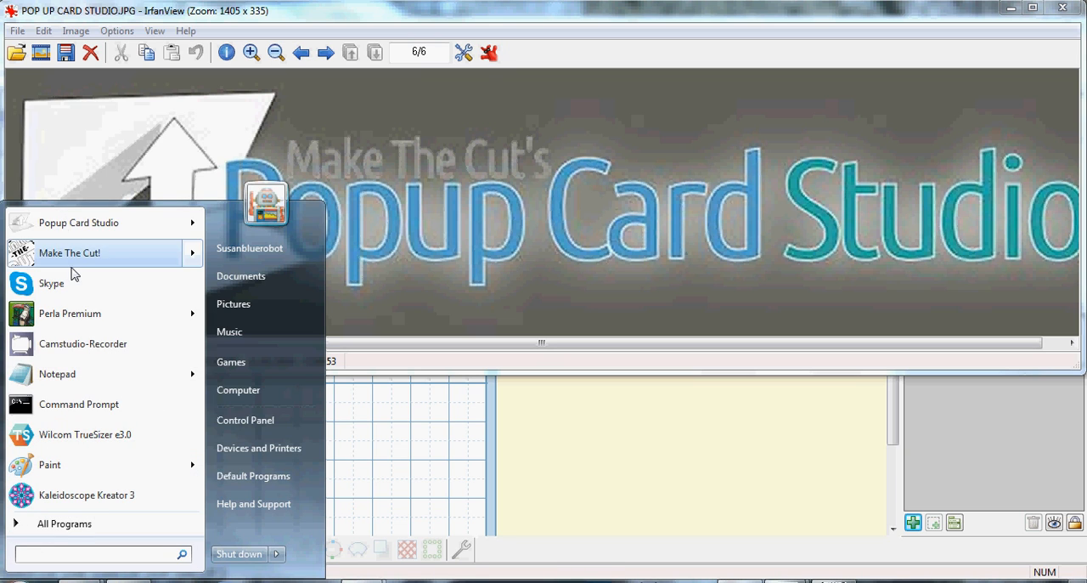
{"action": "mouse_move", "coordinate": [66, 235]}
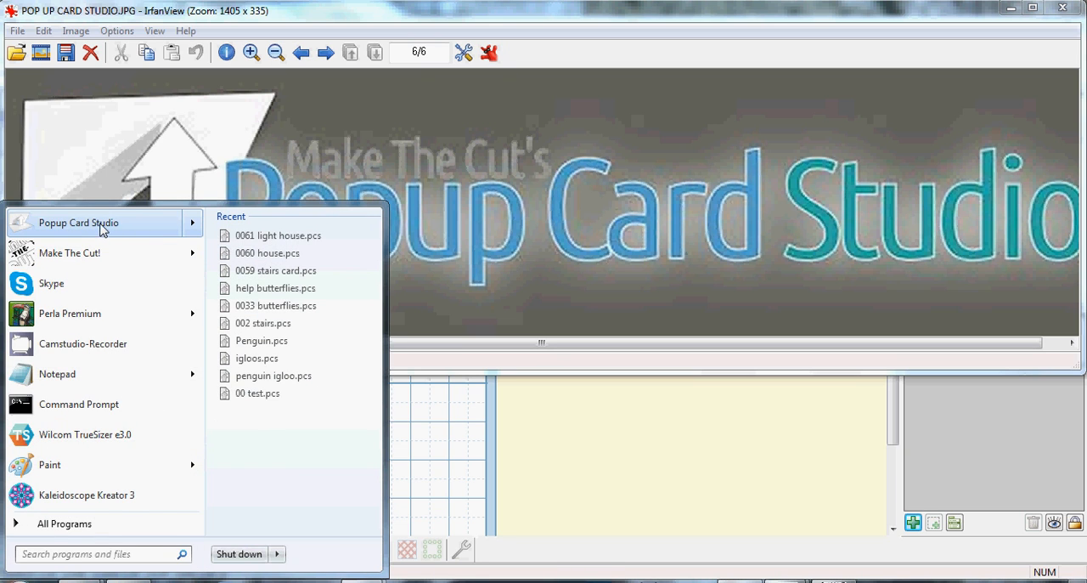
{"action": "left_click", "coordinate": [240, 239]}
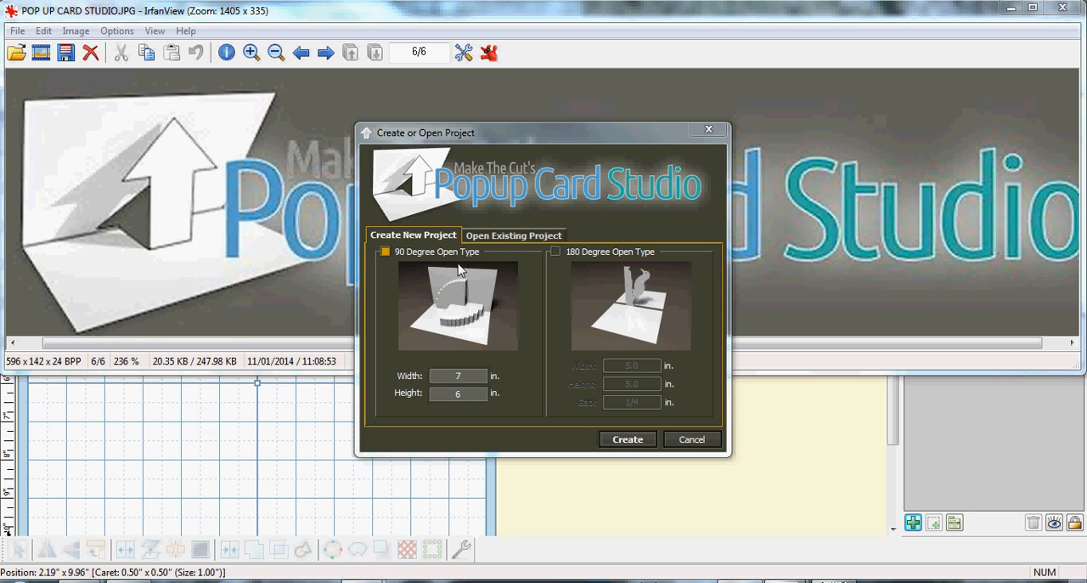
{"action": "left_click", "coordinate": [459, 380]}
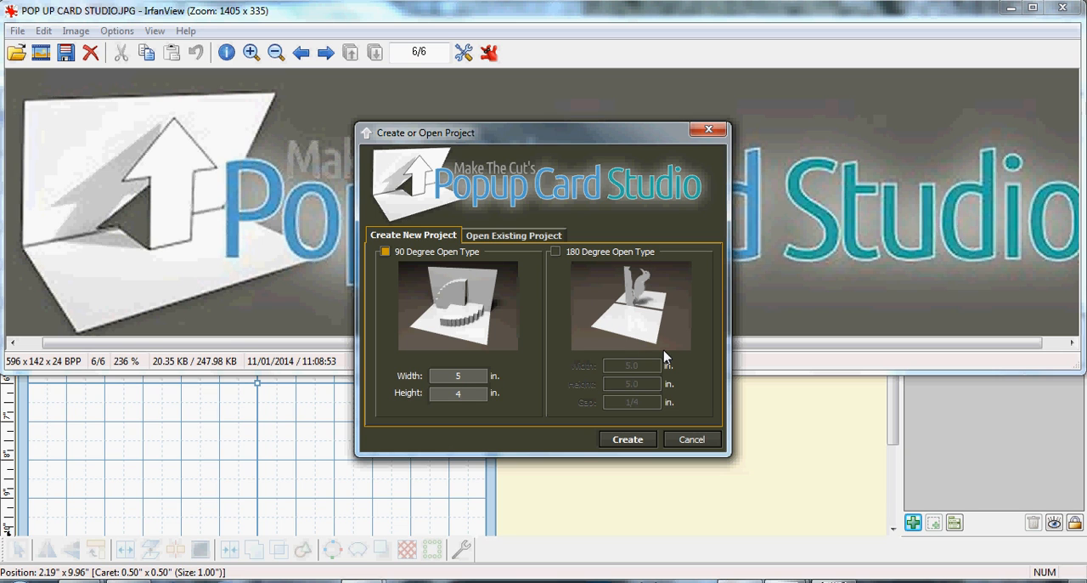
{"action": "left_click", "coordinate": [628, 439]}
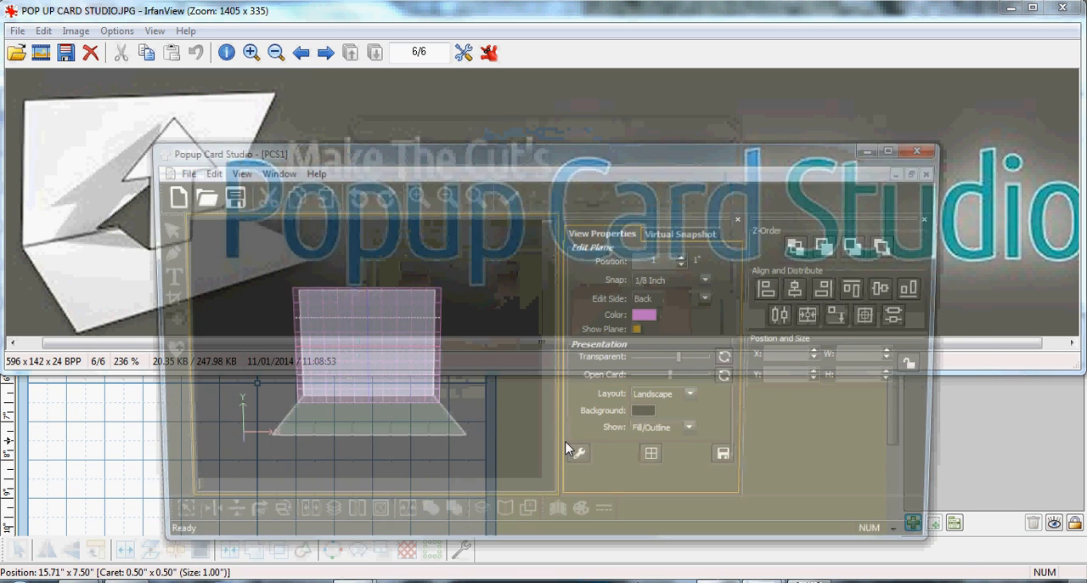
{"action": "left_click", "coordinate": [900, 147]}
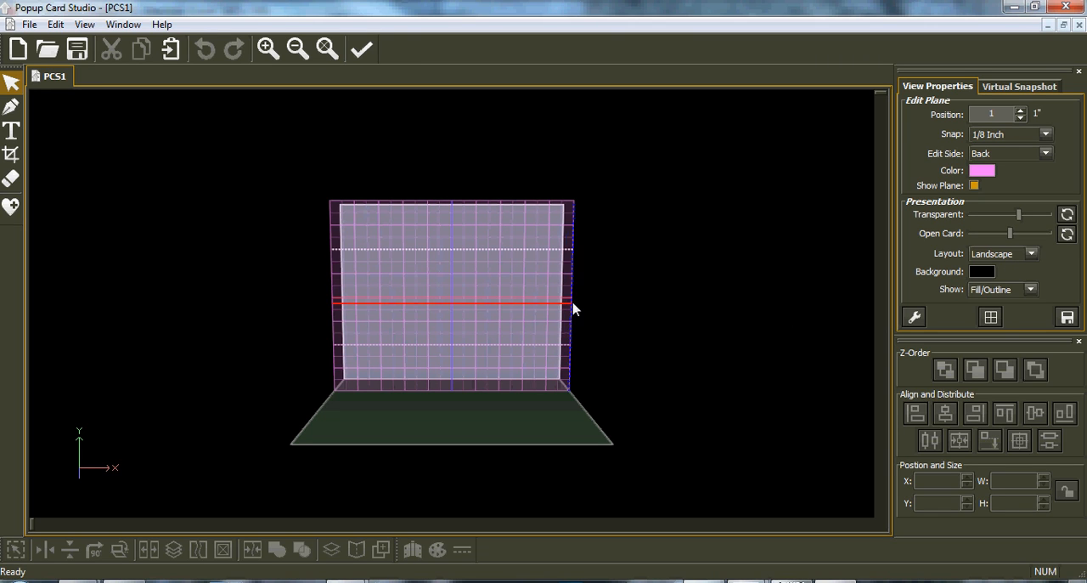
Examine the blank card and its edit plane from several angles.
{"action": "middle_click_drag", "start_coordinate": [530, 330], "coordinate": [272, 327]}
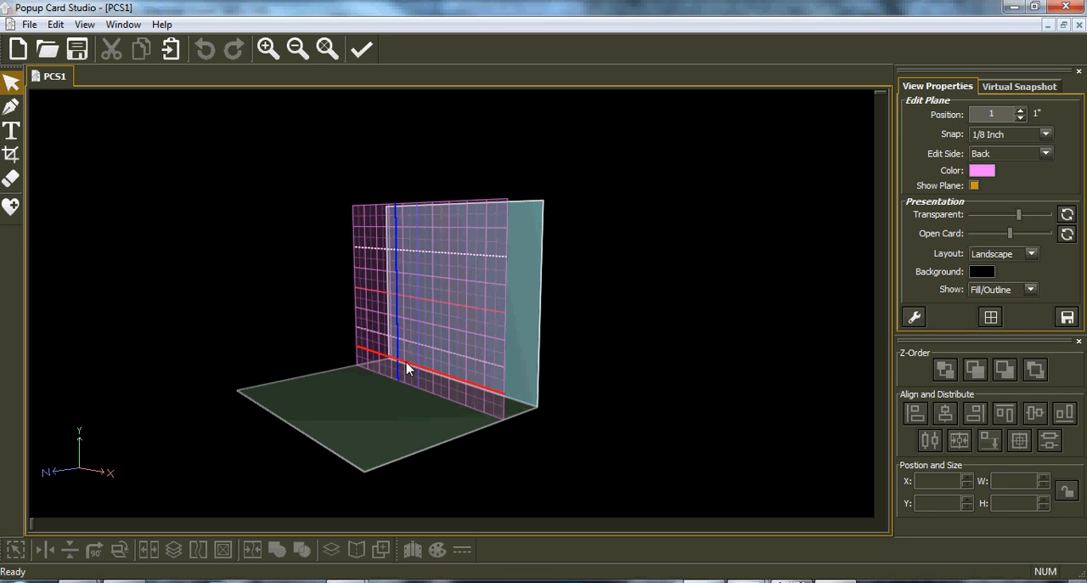
{"action": "middle_click_drag", "start_coordinate": [507, 334], "coordinate": [599, 337]}
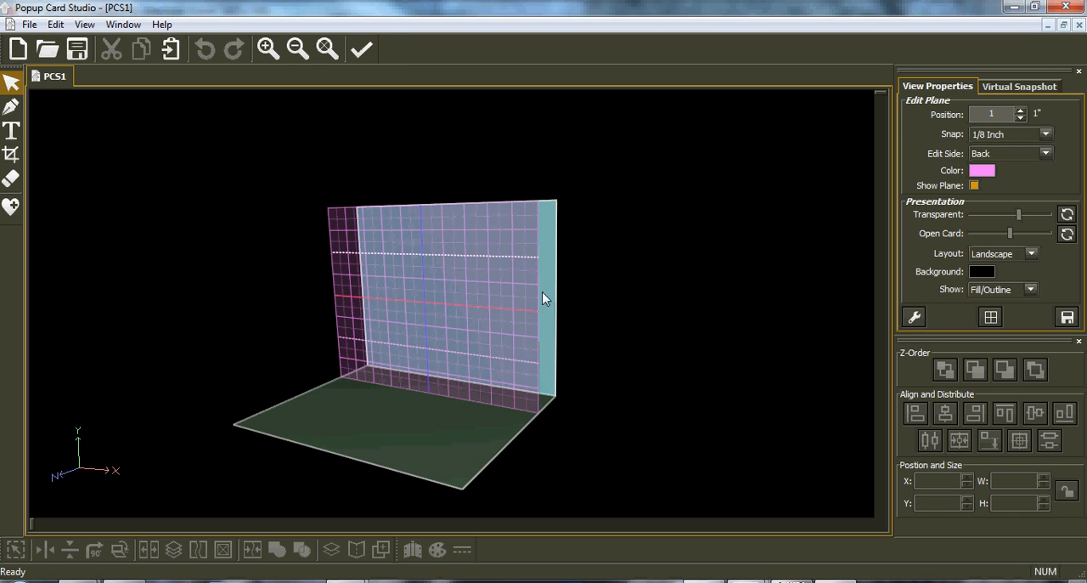
{"action": "middle_click_drag", "start_coordinate": [447, 354], "coordinate": [559, 349]}
{"action": "middle_click_drag", "start_coordinate": [349, 314], "coordinate": [383, 309]}
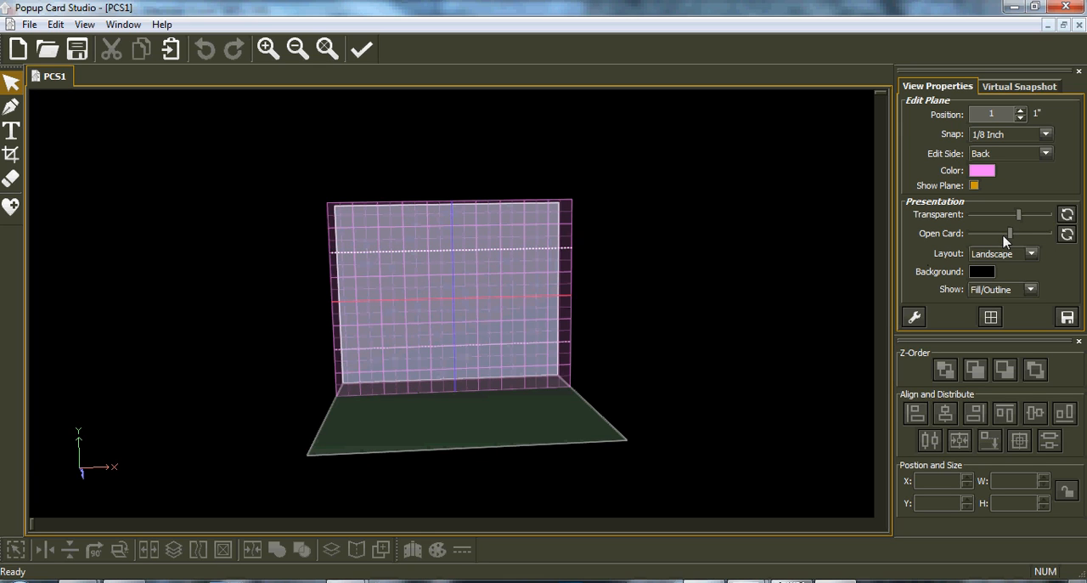
Fold the card flat with the Open Card setting, and restore its default opening and view.
{"action": "left_click_drag", "start_coordinate": [1009, 234], "coordinate": [946, 255]}
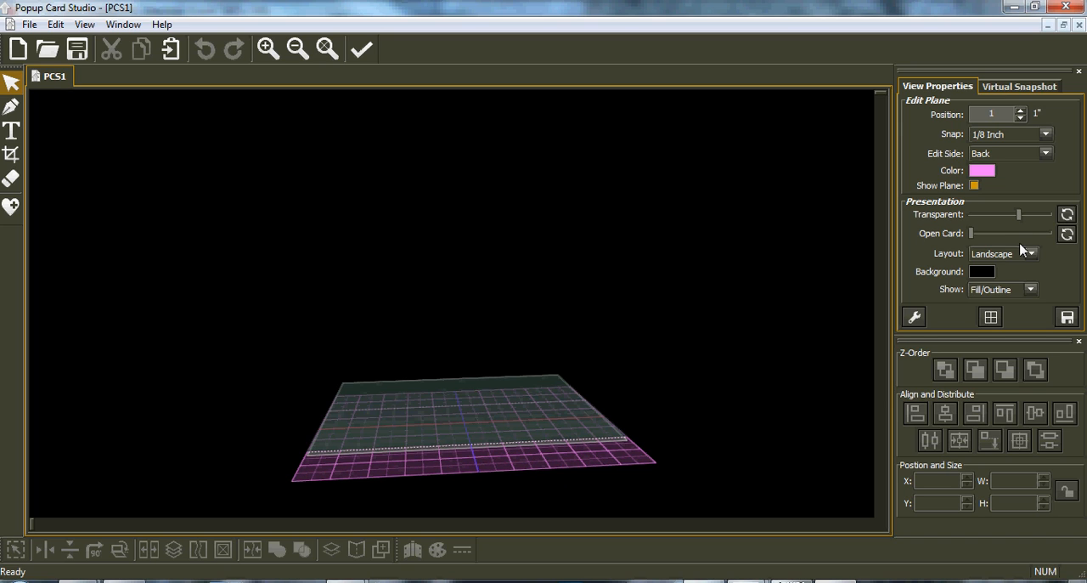
{"action": "left_click", "coordinate": [1067, 235]}
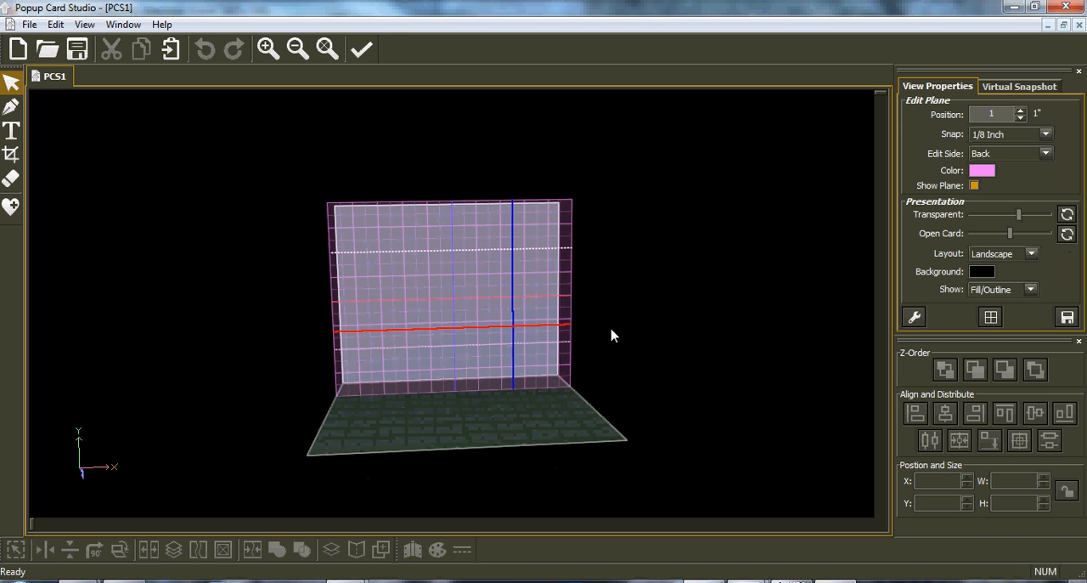
{"action": "mouse_move", "coordinate": [1012, 241]}
{"action": "left_mouse_down"}
{"action": "mouse_move", "coordinate": [984, 239]}
{"action": "mouse_move", "coordinate": [1031, 244]}
{"action": "mouse_move", "coordinate": [1008, 236]}
{"action": "left_mouse_up"}
{"action": "left_click", "coordinate": [1068, 234]}
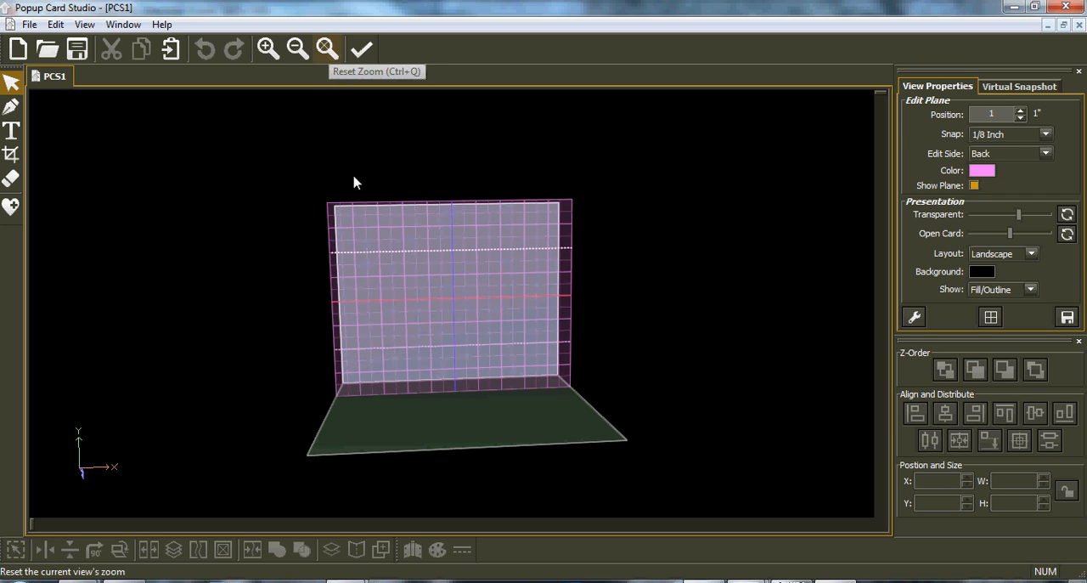
{"action": "left_click", "coordinate": [327, 48]}
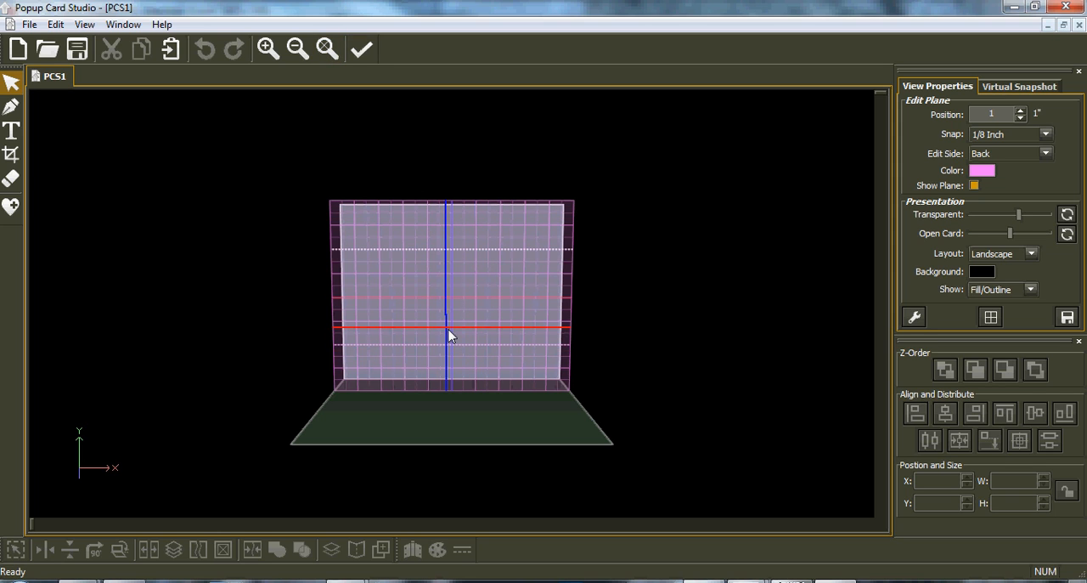
Inspect the card up close and from different angles with a changed opening, and restore the default view.
{"action": "scroll", "coordinate": [450, 335], "scroll_direction": "up", "scroll_amount": 5}
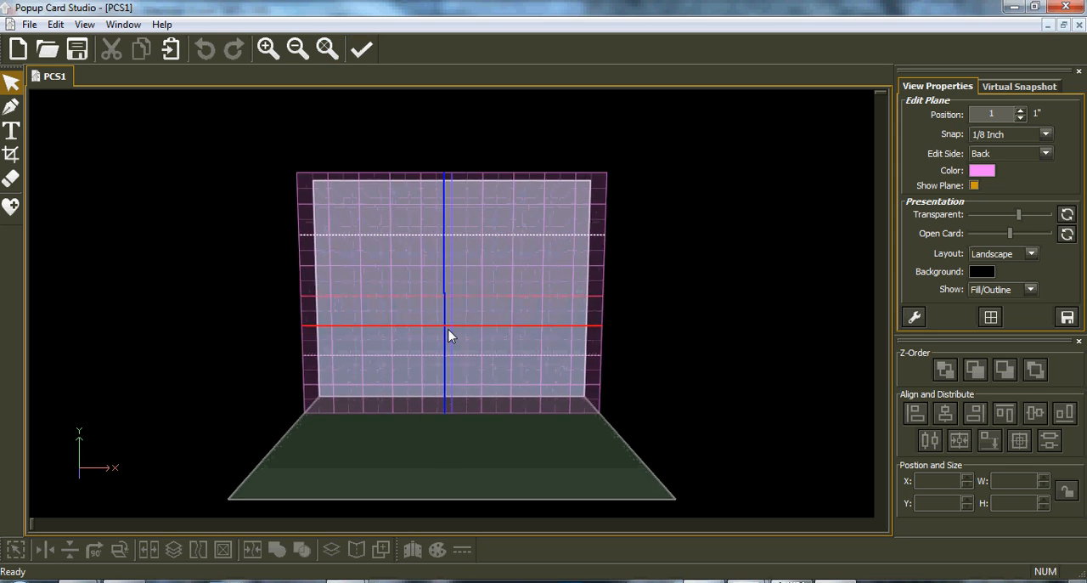
{"action": "scroll", "coordinate": [450, 335], "scroll_direction": "up", "scroll_amount": 2}
{"action": "scroll", "coordinate": [450, 336], "scroll_direction": "up", "scroll_amount": 3}
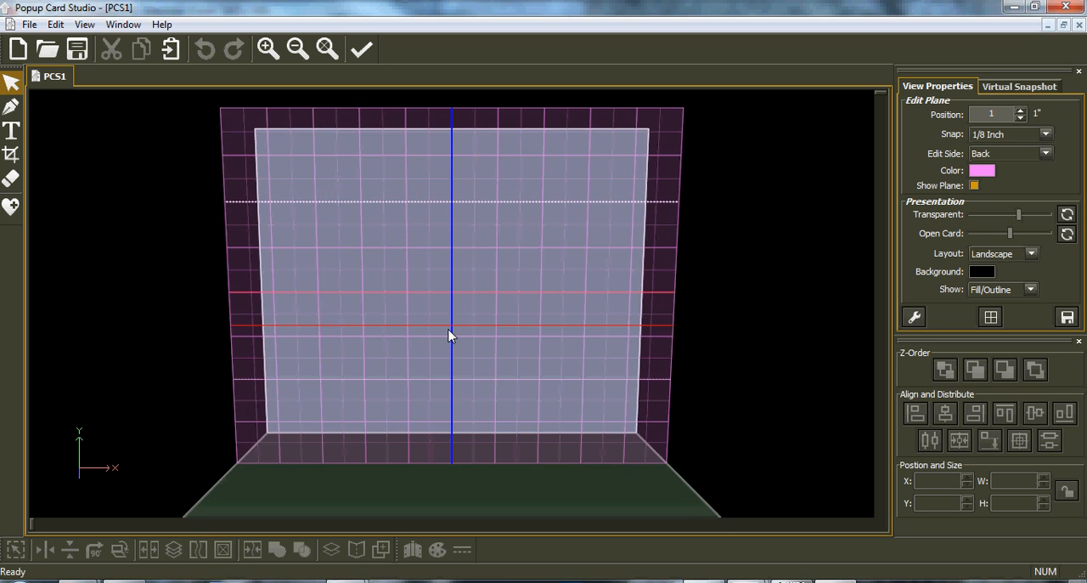
{"action": "scroll", "coordinate": [450, 335], "scroll_direction": "up", "scroll_amount": 2}
{"action": "scroll", "coordinate": [450, 336], "scroll_direction": "down", "scroll_amount": 5}
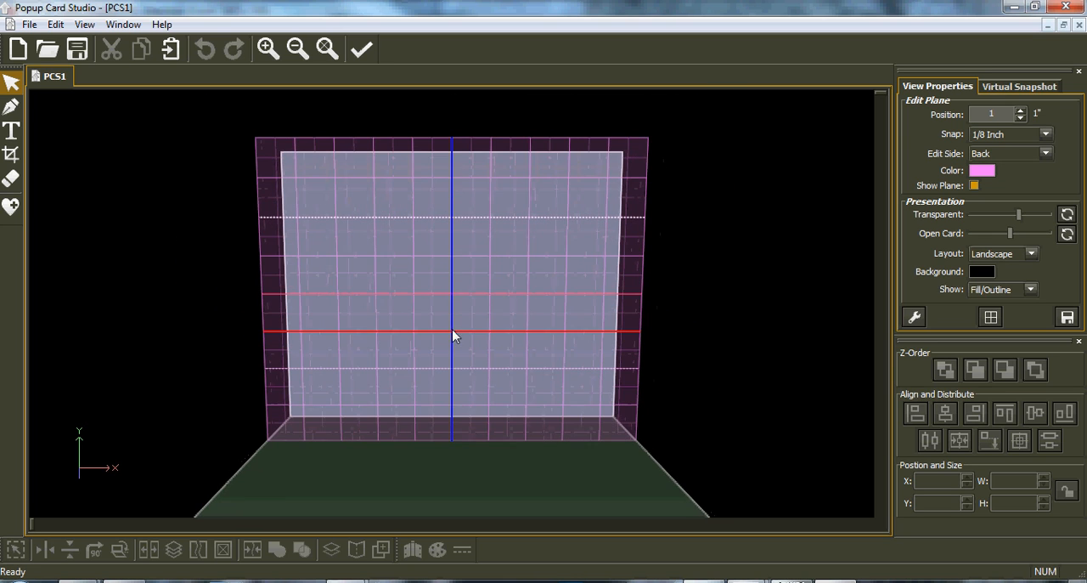
{"action": "middle_click_drag", "start_coordinate": [468, 333], "coordinate": [213, 289]}
{"action": "middle_click_drag", "start_coordinate": [403, 263], "coordinate": [379, 348]}
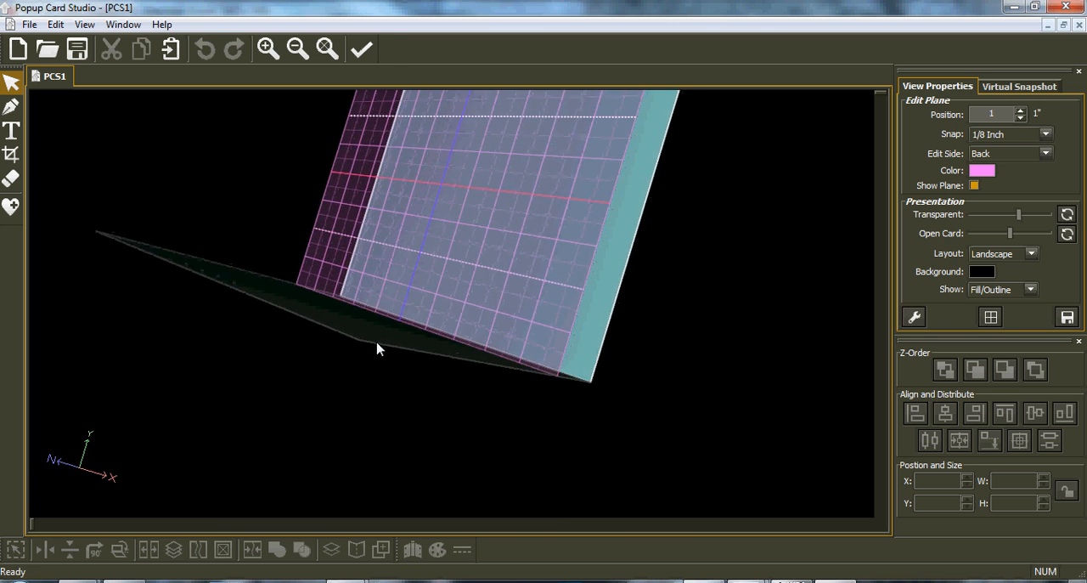
{"action": "middle_click_drag", "start_coordinate": [620, 231], "coordinate": [186, 337]}
{"action": "middle_click_drag", "start_coordinate": [654, 151], "coordinate": [415, 294]}
{"action": "middle_click_drag", "start_coordinate": [288, 412], "coordinate": [376, 298]}
{"action": "middle_click_drag", "start_coordinate": [740, 175], "coordinate": [739, 262]}
{"action": "mouse_move", "coordinate": [1010, 240]}
{"action": "left_mouse_down"}
{"action": "mouse_move", "coordinate": [977, 240]}
{"action": "mouse_move", "coordinate": [1025, 242]}
{"action": "mouse_move", "coordinate": [967, 245]}
{"action": "mouse_move", "coordinate": [1001, 243]}
{"action": "left_mouse_up"}
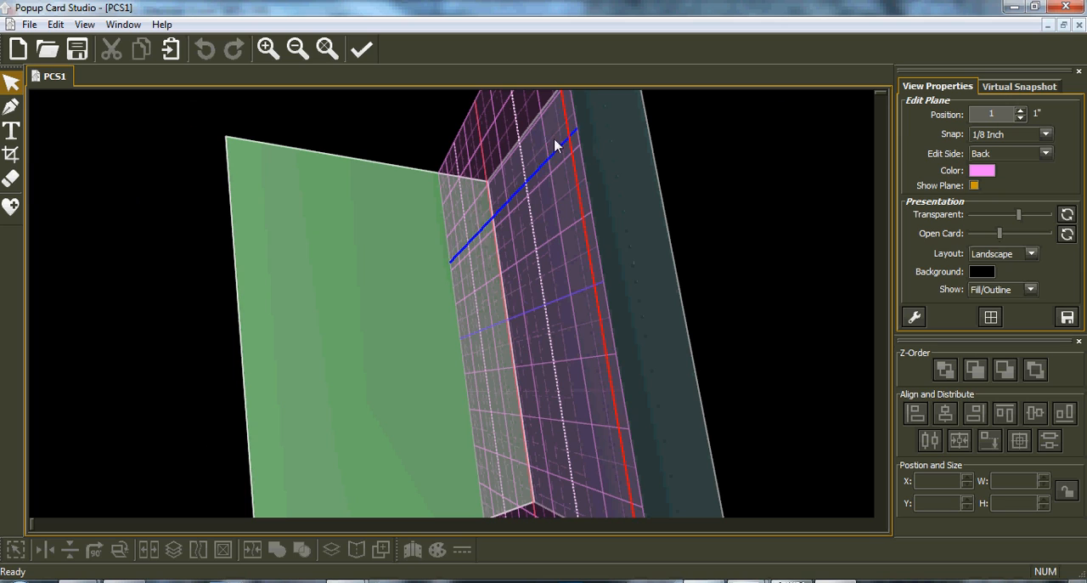
{"action": "left_click", "coordinate": [326, 51]}
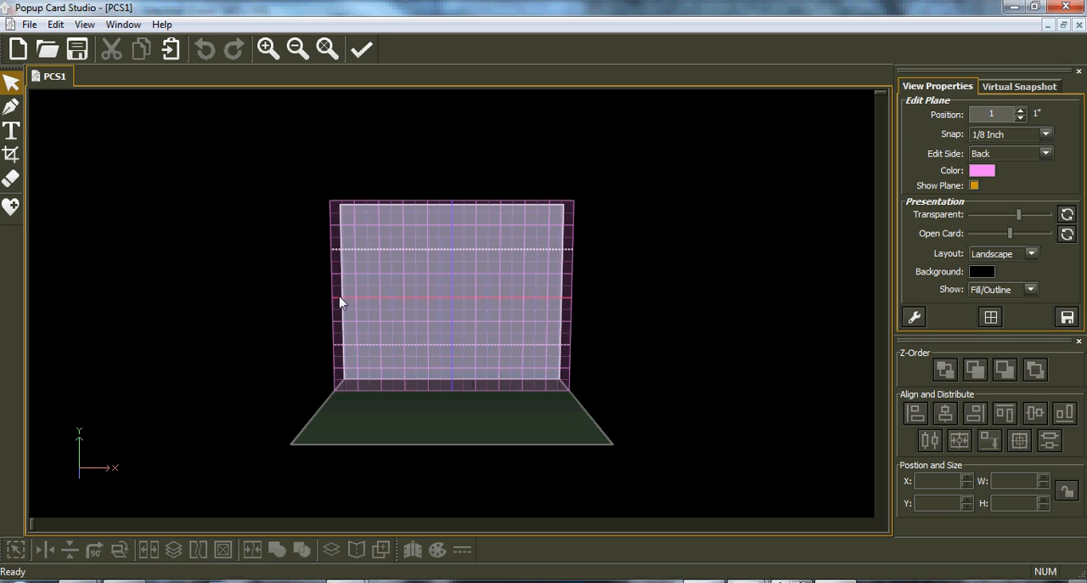
Activate the Text tool and choose the Arial Black font.
{"action": "left_click", "coordinate": [11, 132]}
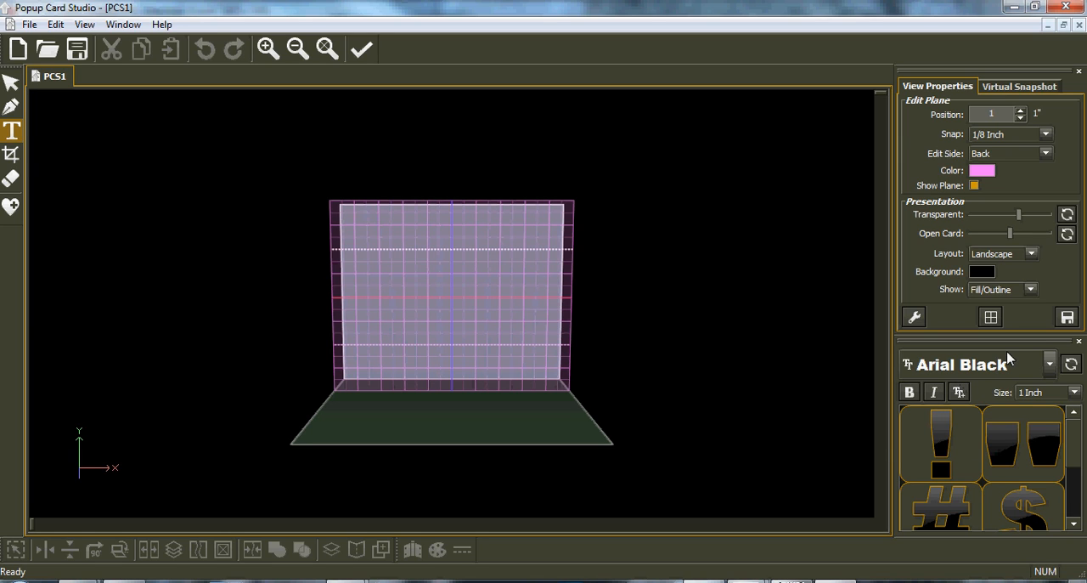
{"action": "left_click", "coordinate": [1050, 365]}
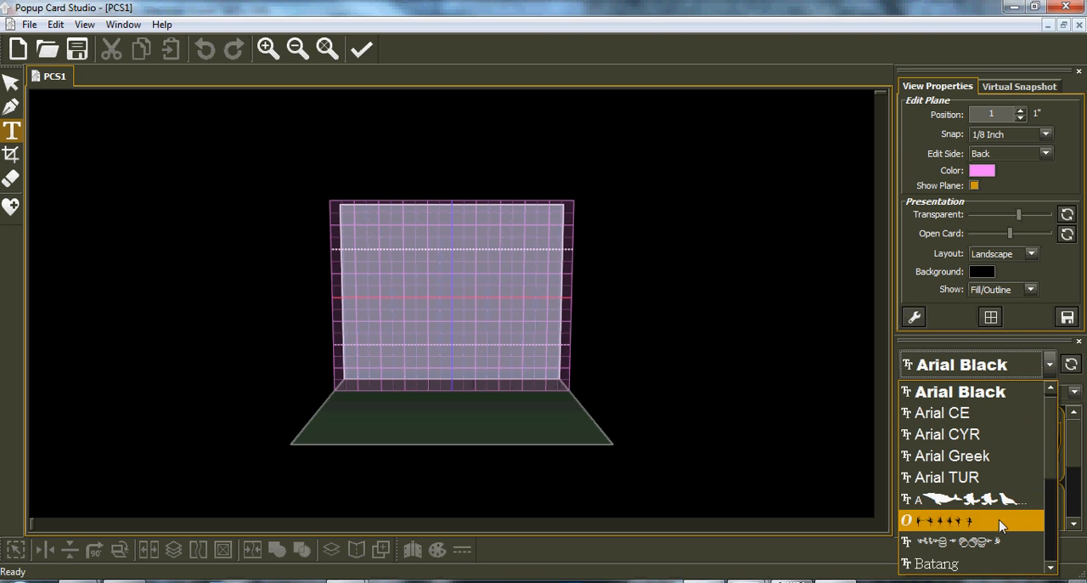
{"action": "left_click", "coordinate": [965, 391]}
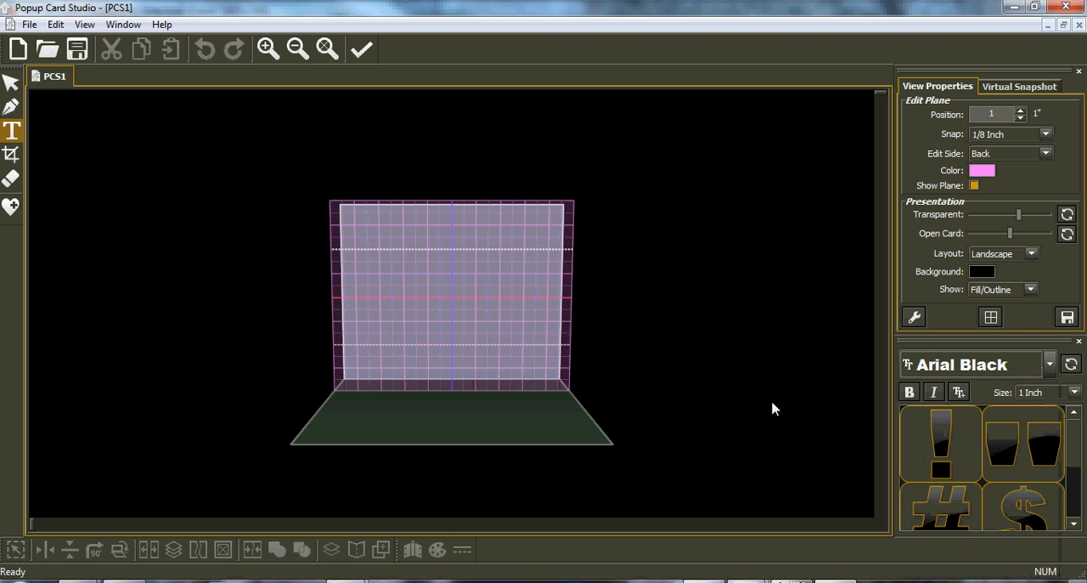
Load the font file AEZ Turtle.ttf from the "fonts un ziped" folder and check it in the font list.
{"action": "left_click", "coordinate": [959, 393]}
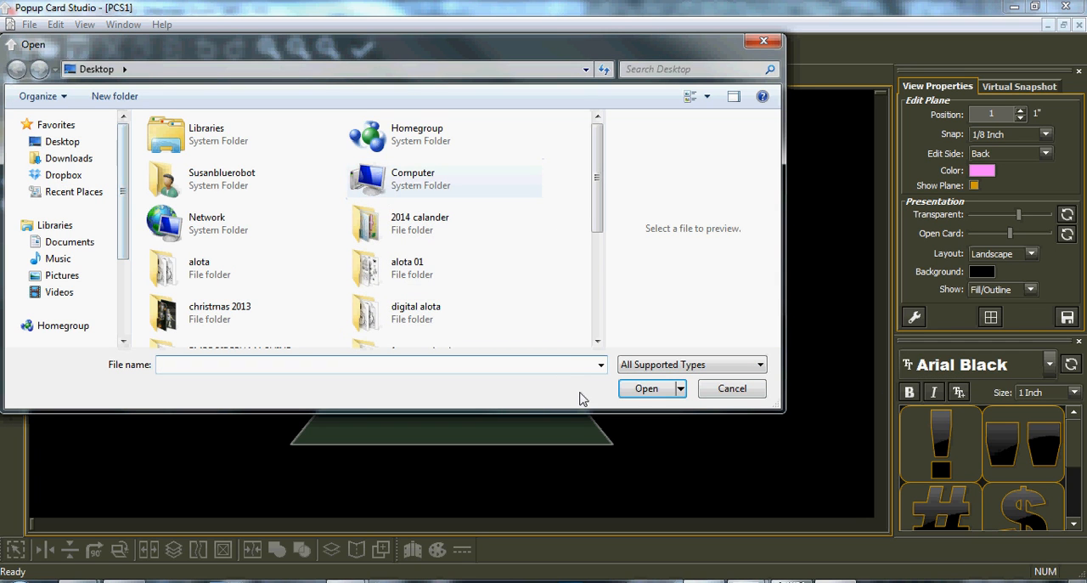
{"action": "left_click_drag", "start_coordinate": [597, 219], "coordinate": [609, 311]}
{"action": "double_click", "coordinate": [422, 177]}
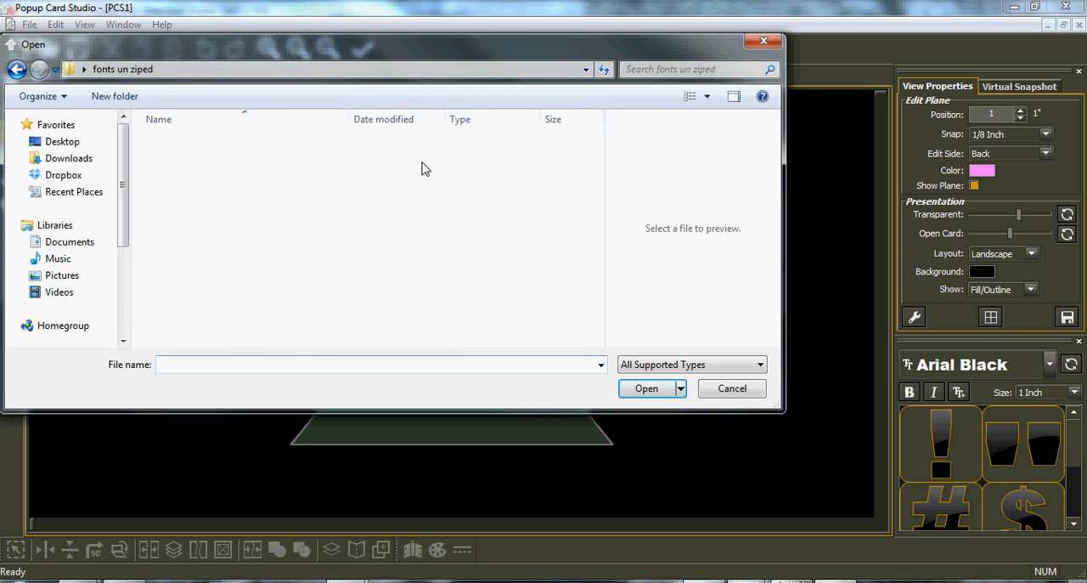
{"action": "double_click", "coordinate": [196, 312]}
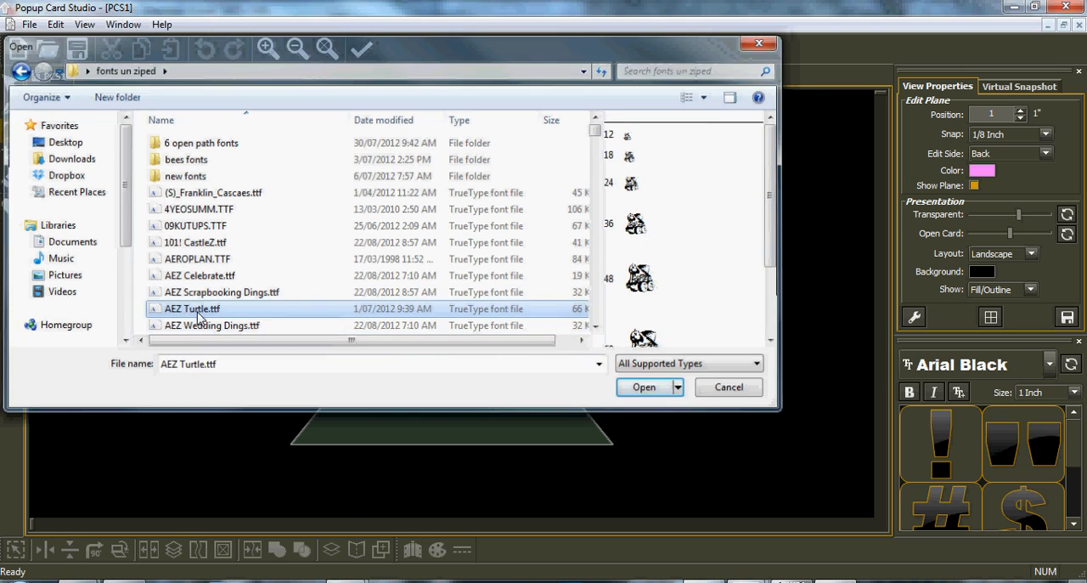
{"action": "left_click", "coordinate": [660, 338]}
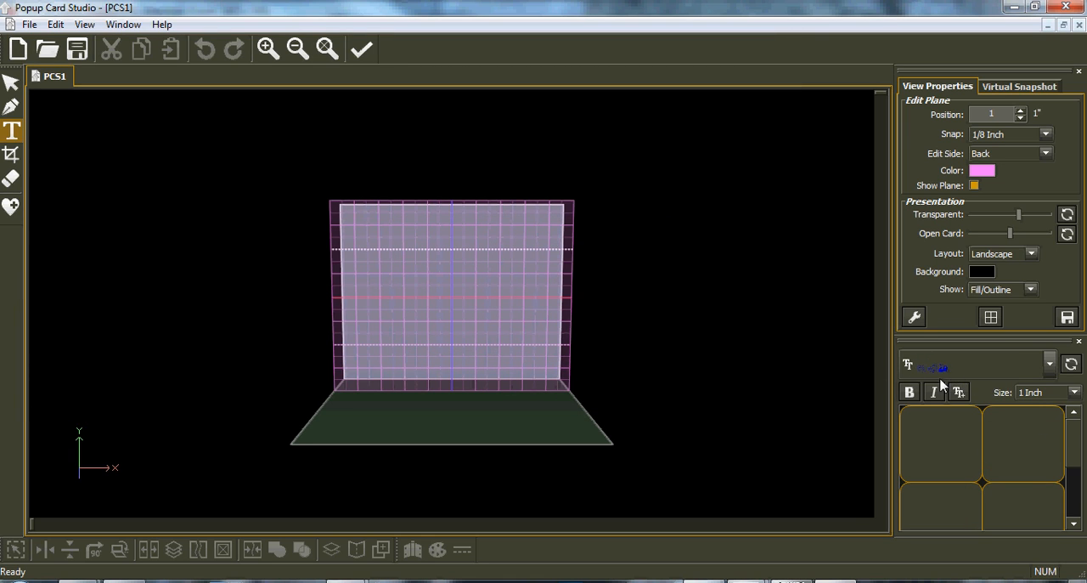
{"action": "left_click", "coordinate": [1050, 364]}
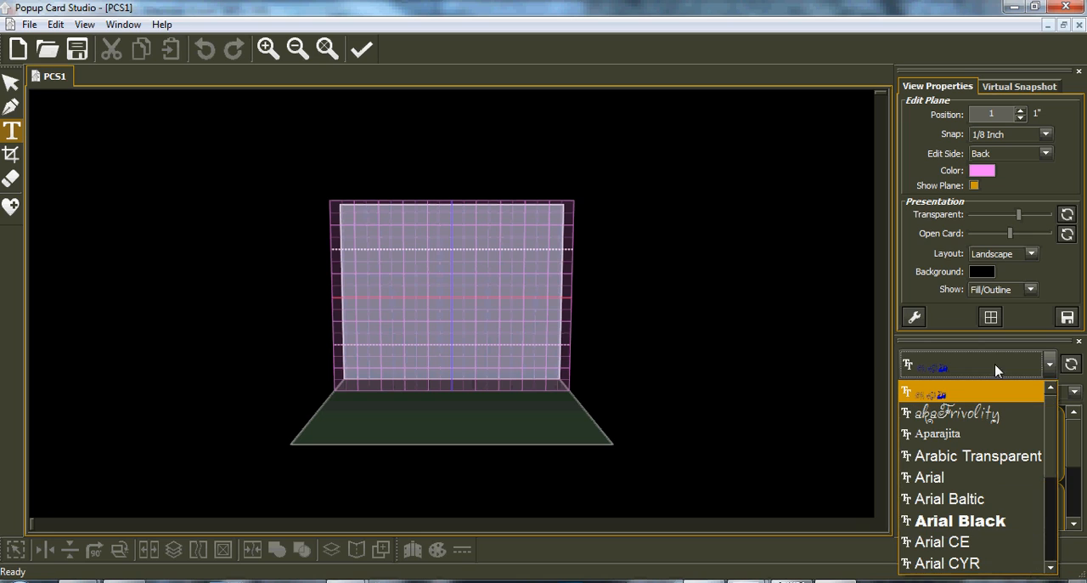
{"action": "left_click", "coordinate": [838, 376]}
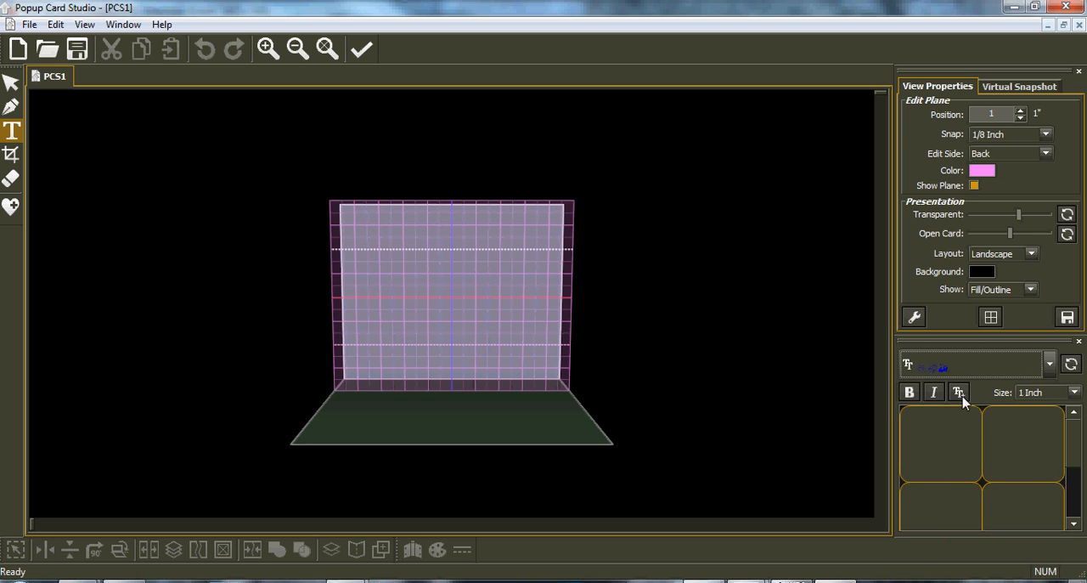
Choose the Arial Black font and add the text HELLO across the lower part of the edit plane.
{"action": "left_click", "coordinate": [1050, 363]}
{"action": "left_click", "coordinate": [963, 519]}
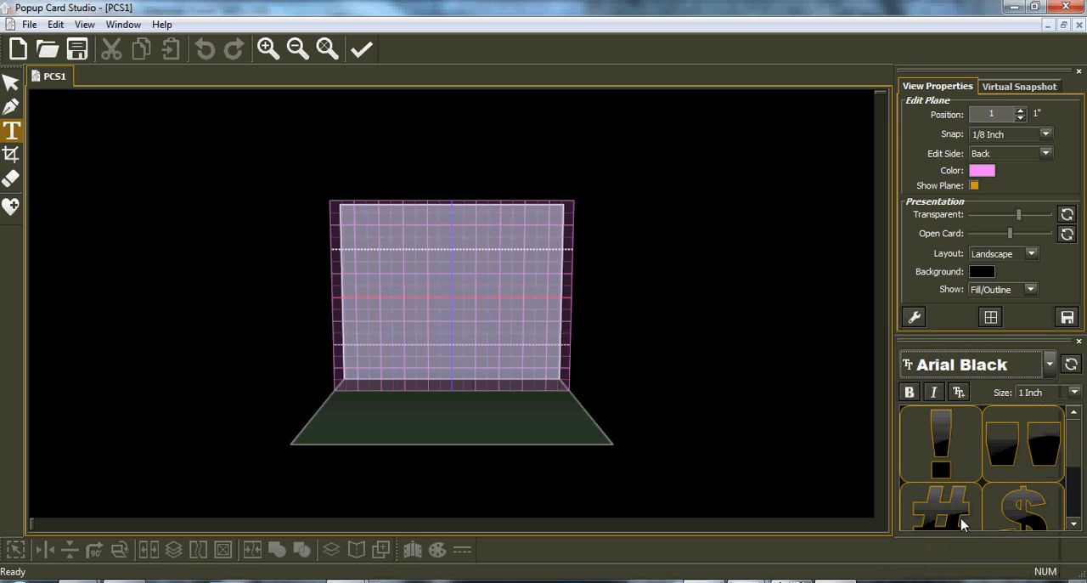
{"action": "left_click", "coordinate": [394, 381]}
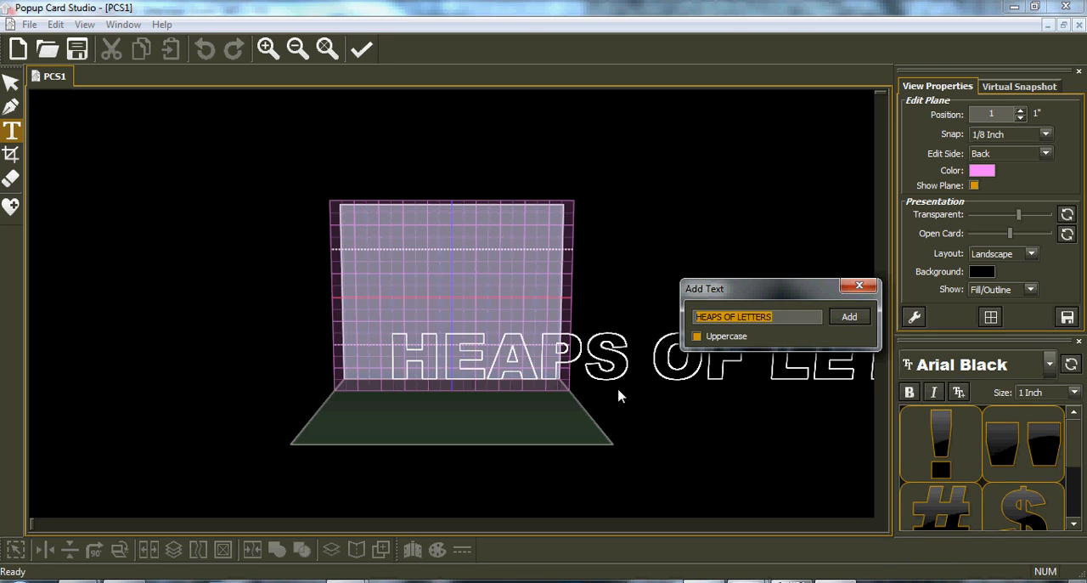
{"action": "type", "text": "HELLO"}
{"action": "key", "text": "Return"}
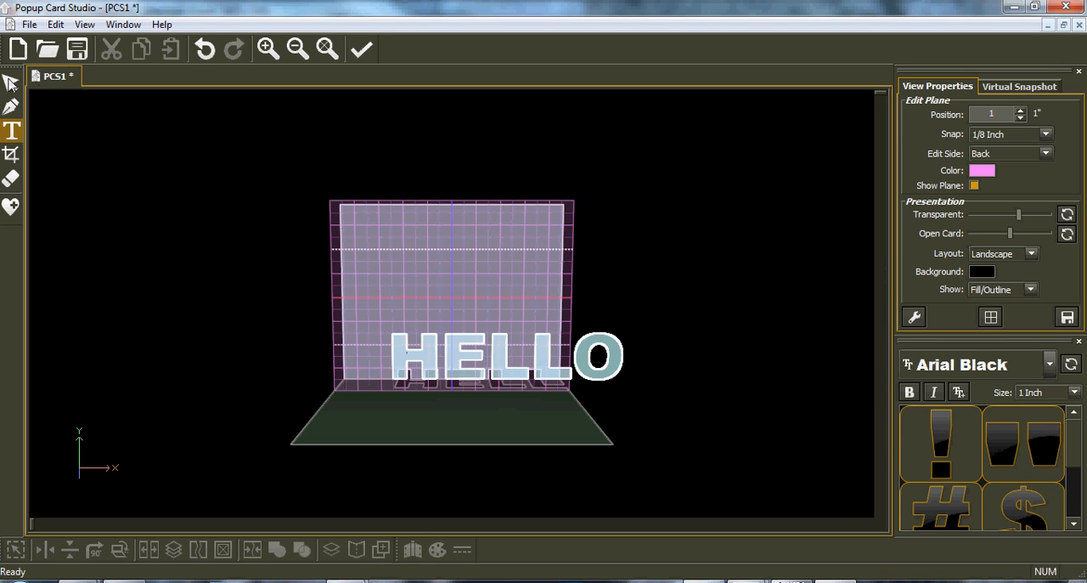
{"action": "left_click", "coordinate": [11, 130]}
{"action": "left_click", "coordinate": [564, 434]}
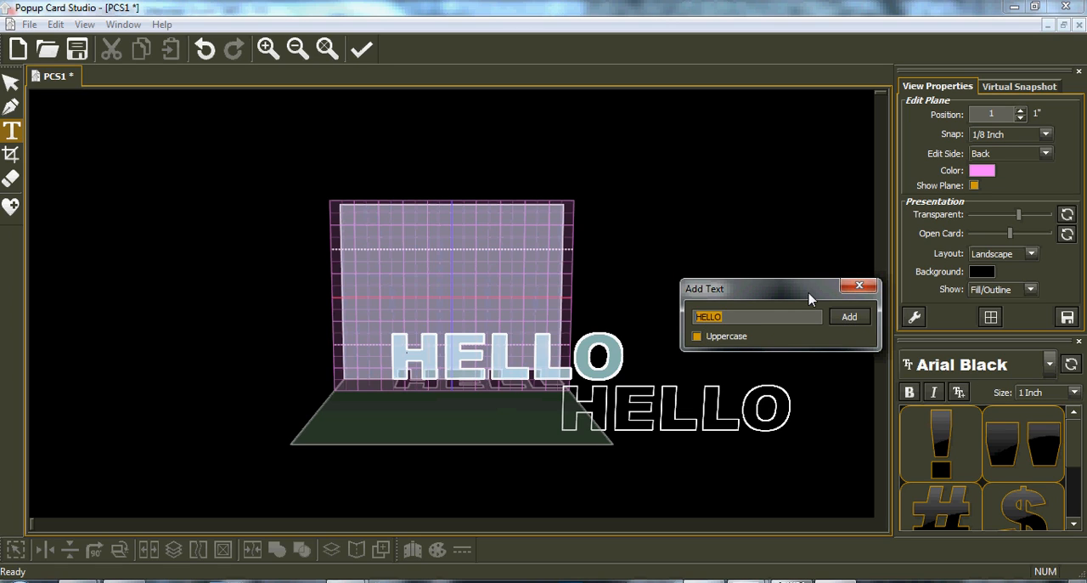
{"action": "left_click", "coordinate": [858, 286]}
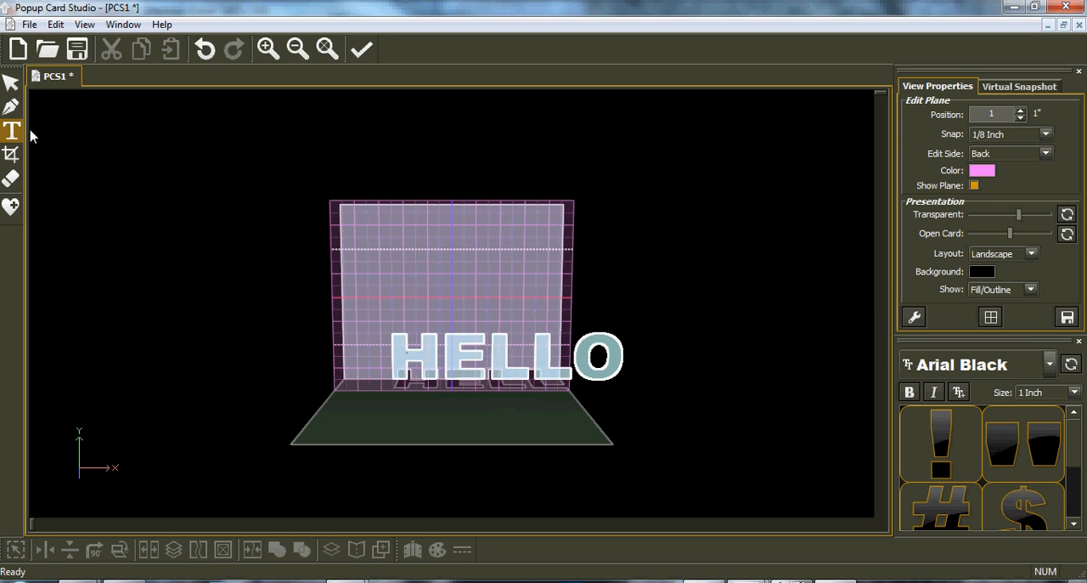
Select the HELLO text and stretch it to about 6.62 wide and 2.875 high.
{"action": "left_click", "coordinate": [11, 83]}
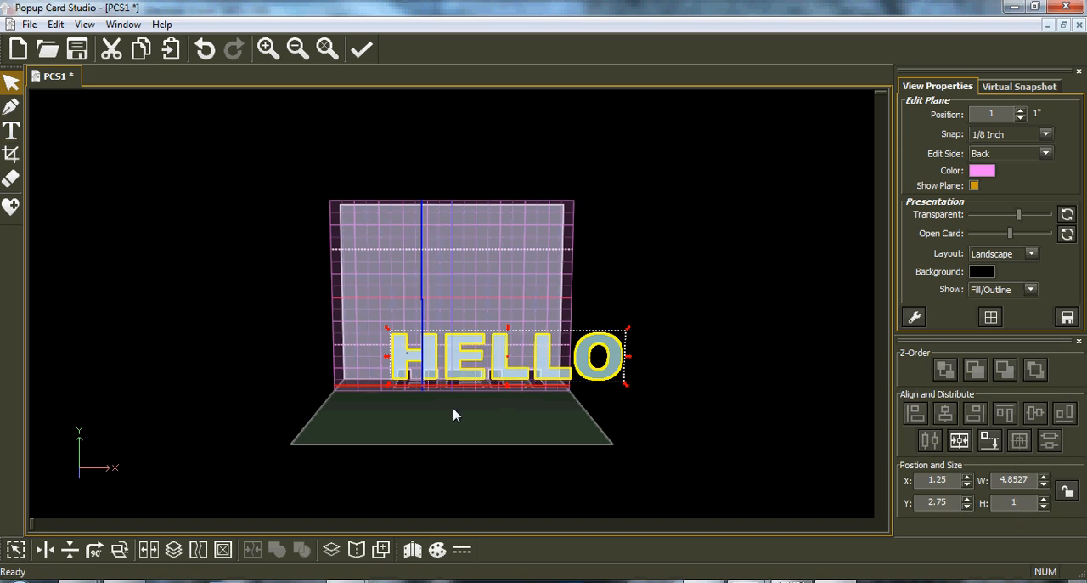
{"action": "left_click_drag", "start_coordinate": [507, 395], "coordinate": [507, 469]}
{"action": "left_click_drag", "start_coordinate": [388, 400], "coordinate": [304, 400]}
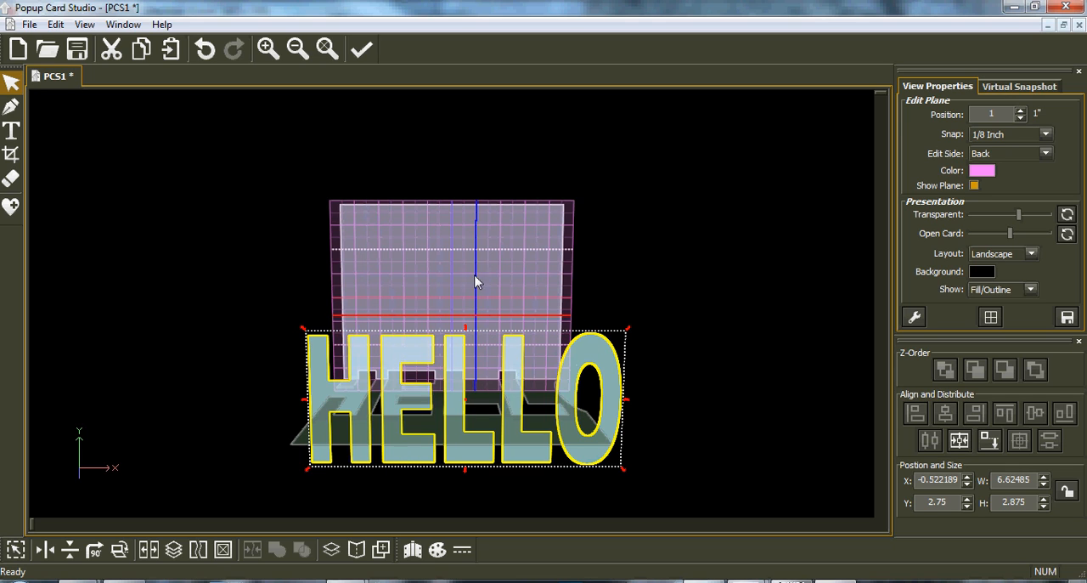
Crop the HELLO text with an inclusive rectangle that trims the O level with the other letters, and undo the crop.
{"action": "left_click", "coordinate": [12, 156]}
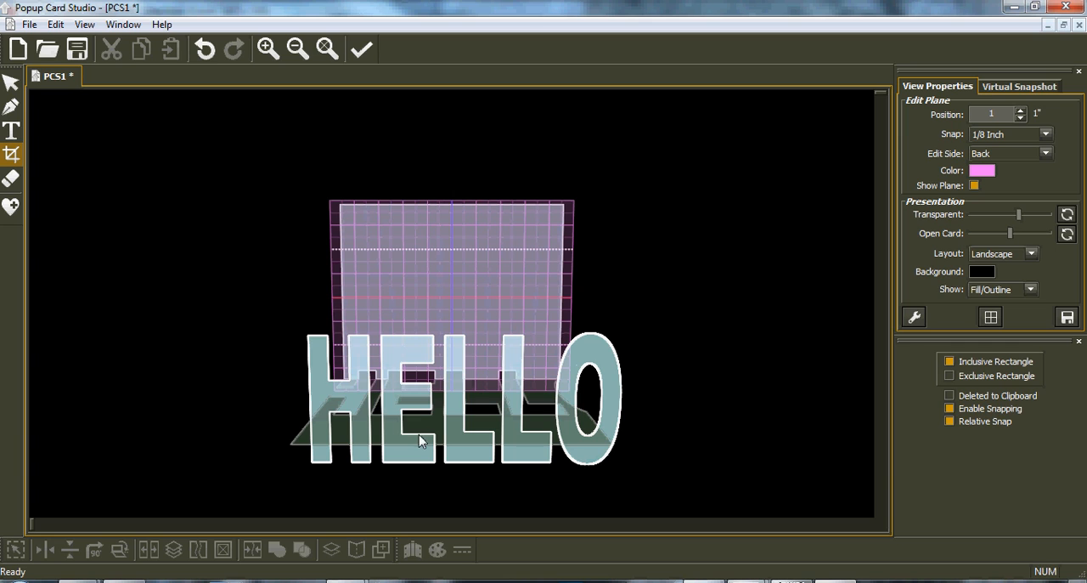
{"action": "scroll", "coordinate": [500, 457], "scroll_direction": "up", "scroll_amount": 2}
{"action": "middle_click_drag", "start_coordinate": [371, 465], "coordinate": [396, 332]}
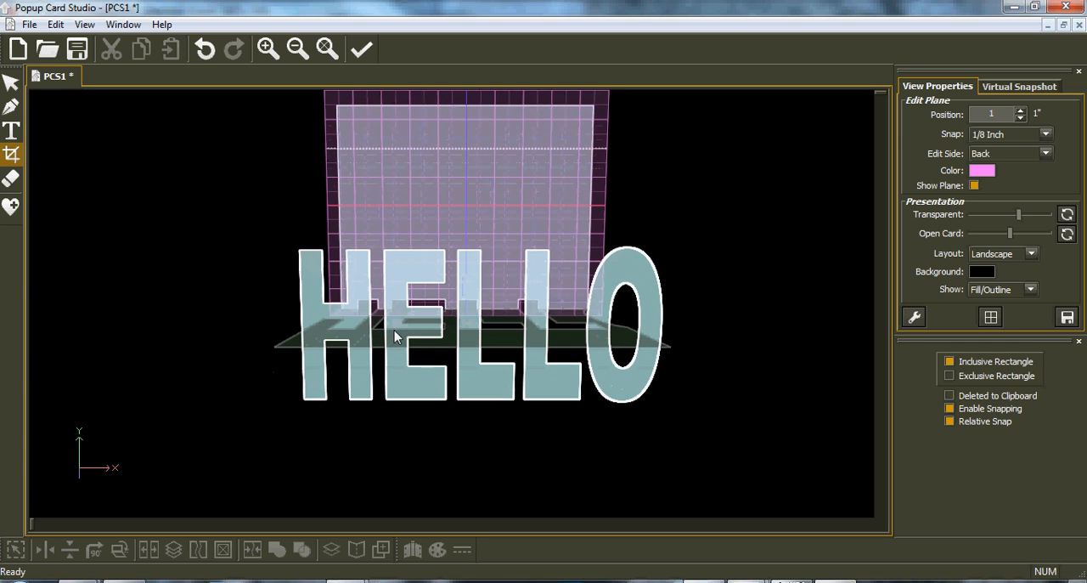
{"action": "scroll", "coordinate": [465, 379], "scroll_direction": "up", "scroll_amount": 1}
{"action": "scroll", "coordinate": [465, 384], "scroll_direction": "up", "scroll_amount": 1}
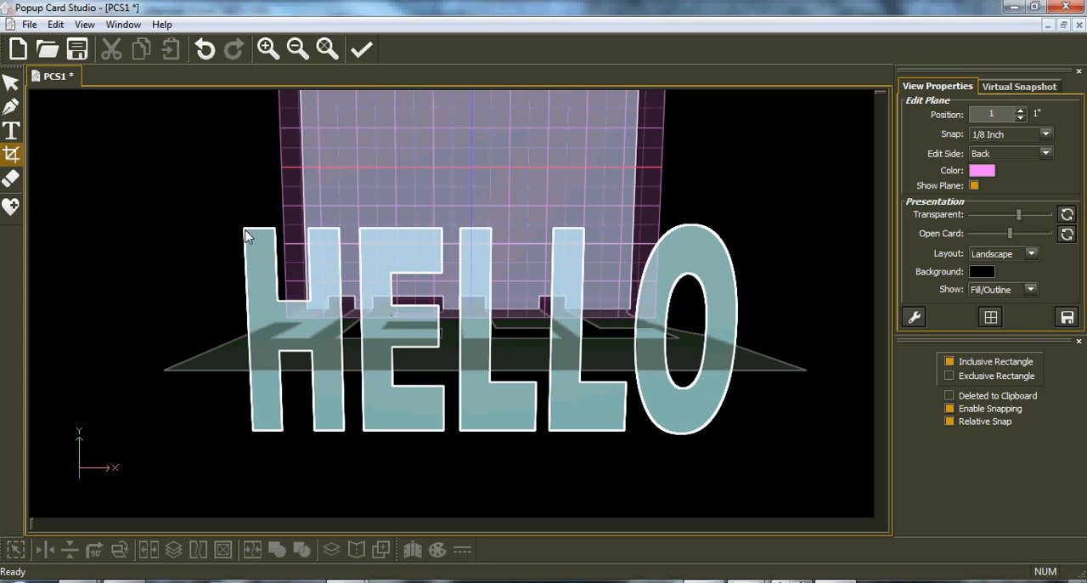
{"action": "left_click_drag", "start_coordinate": [244, 236], "coordinate": [747, 436]}
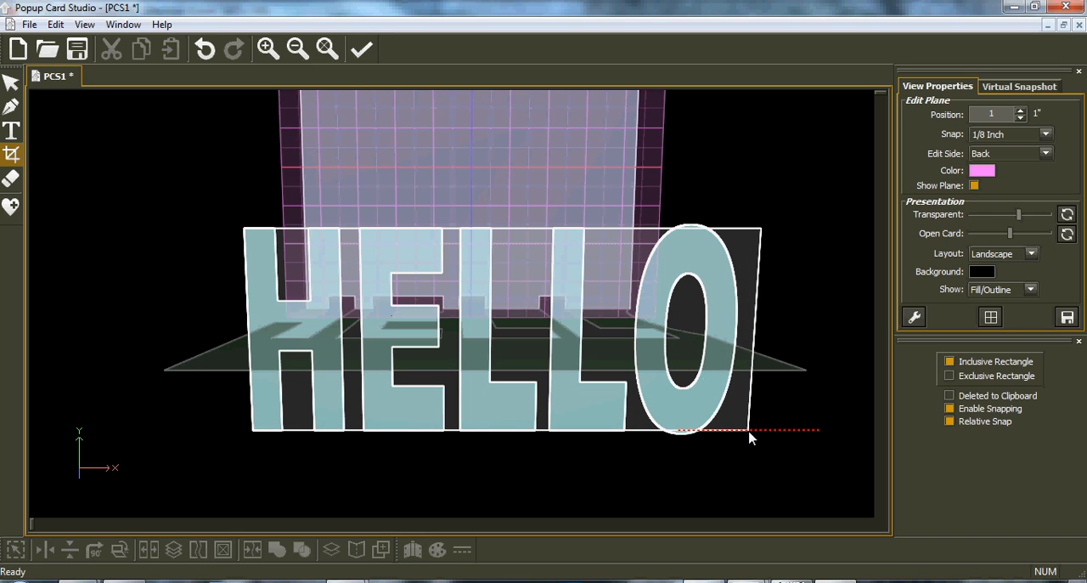
{"action": "mouse_move", "coordinate": [749, 438]}
{"action": "left_mouse_down"}
{"action": "mouse_move", "coordinate": [688, 432]}
{"action": "mouse_move", "coordinate": [704, 412]}
{"action": "mouse_move", "coordinate": [693, 376]}
{"action": "mouse_move", "coordinate": [712, 441]}
{"action": "mouse_move", "coordinate": [729, 437]}
{"action": "left_mouse_up"}
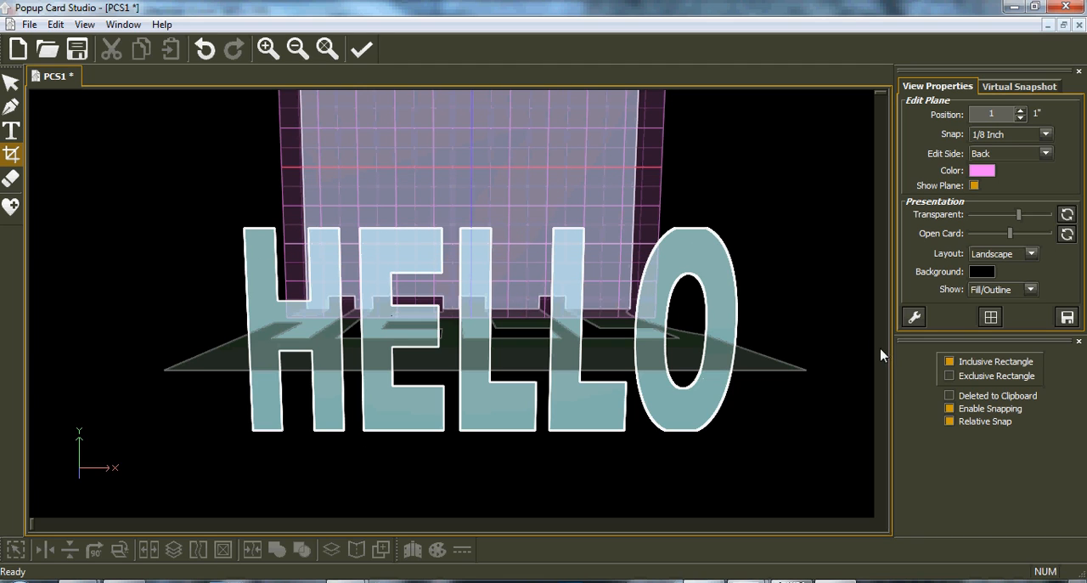
{"action": "left_click", "coordinate": [205, 48]}
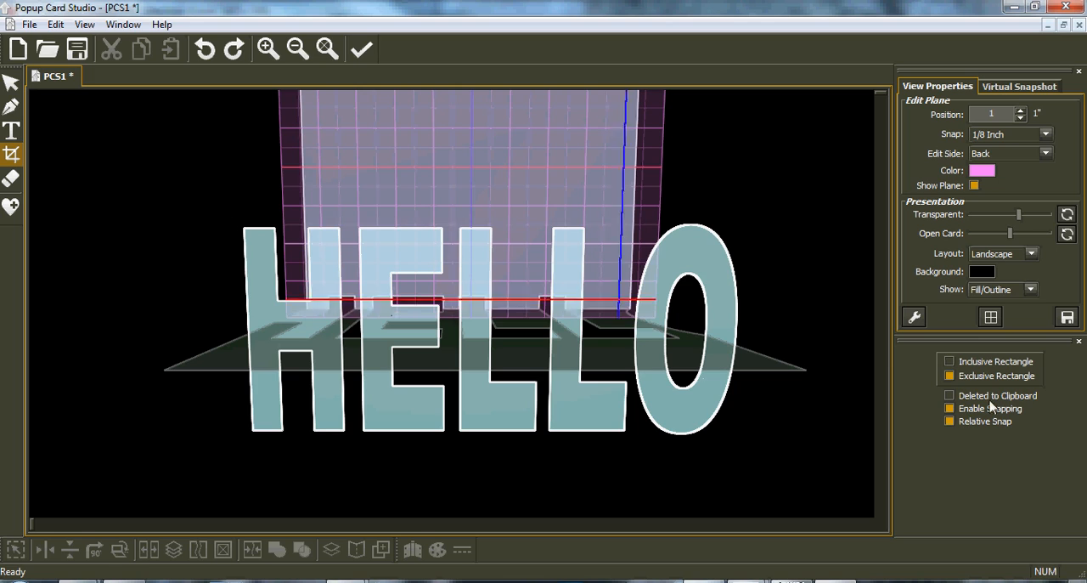
Trim the top and bottom of the HELLO text with exclusive cropping rectangles so the O is flattened level with the other letters.
{"action": "left_click_drag", "start_coordinate": [218, 215], "coordinate": [746, 236]}
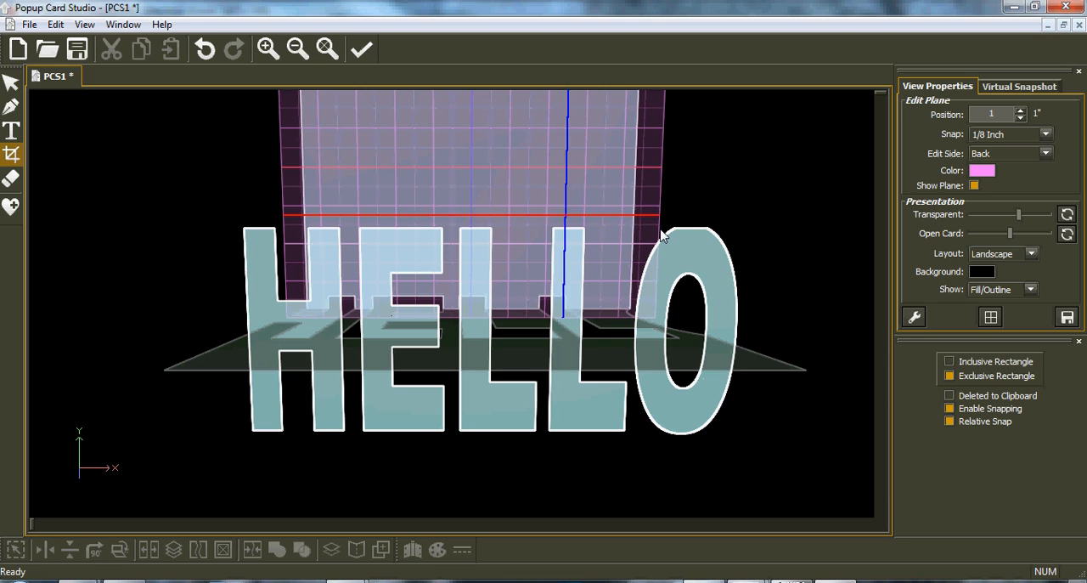
{"action": "left_click_drag", "start_coordinate": [741, 450], "coordinate": [247, 430]}
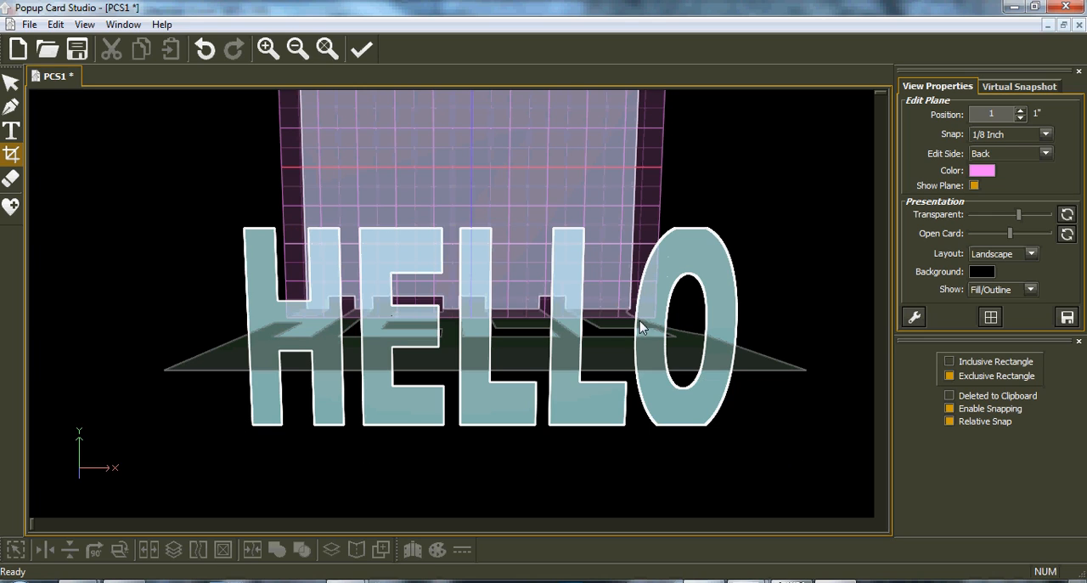
{"action": "left_click", "coordinate": [11, 83]}
Narrow the HELLO text to a width of 6, centre it on the card and seat it on the card floor.
{"action": "left_click", "coordinate": [363, 361]}
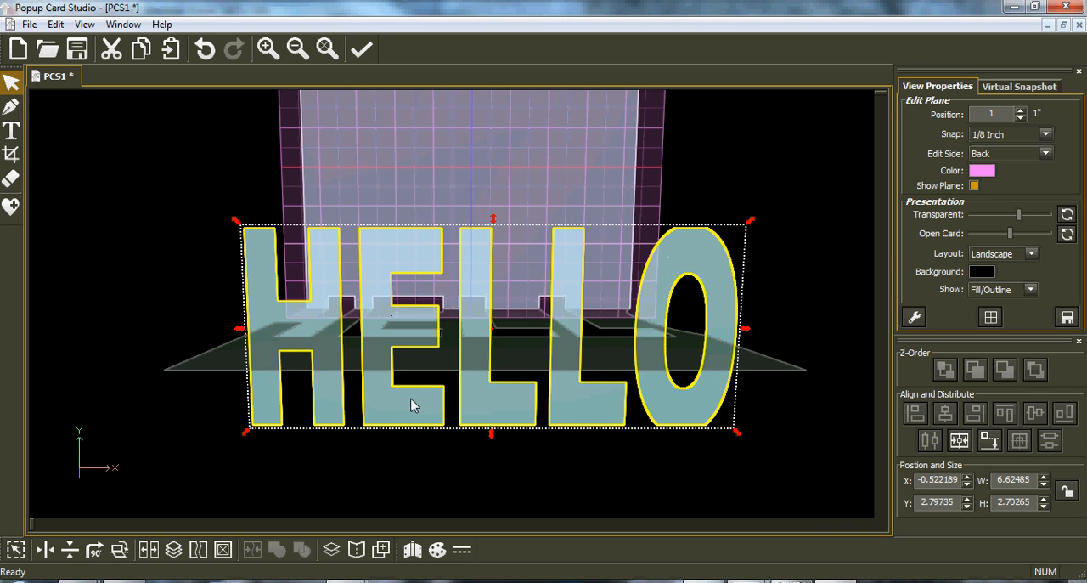
{"action": "left_click_drag", "start_coordinate": [750, 337], "coordinate": [699, 329]}
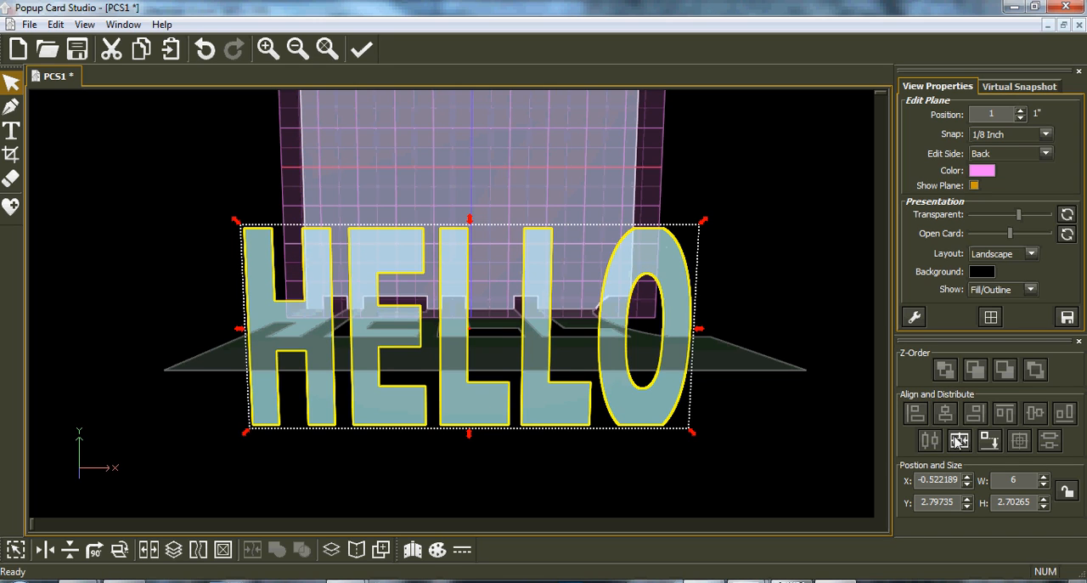
{"action": "left_click", "coordinate": [959, 440]}
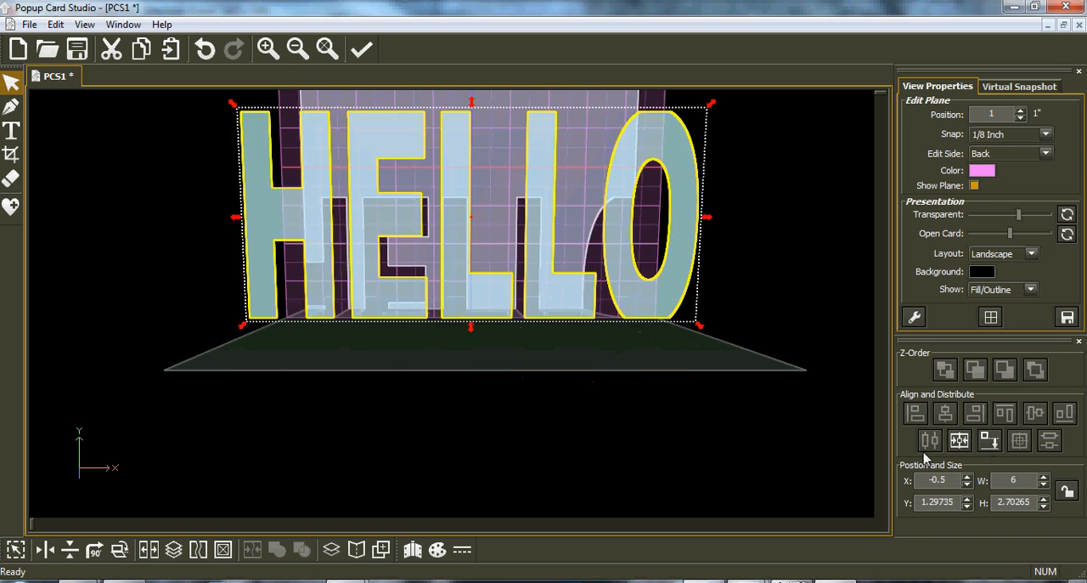
Resize the HELLO text to 4.25 wide and 2.5 high, and centre it on the card with its base on the floor.
{"action": "middle_click_drag", "start_coordinate": [554, 351], "coordinate": [577, 377]}
{"action": "left_click_drag", "start_coordinate": [230, 246], "coordinate": [311, 250]}
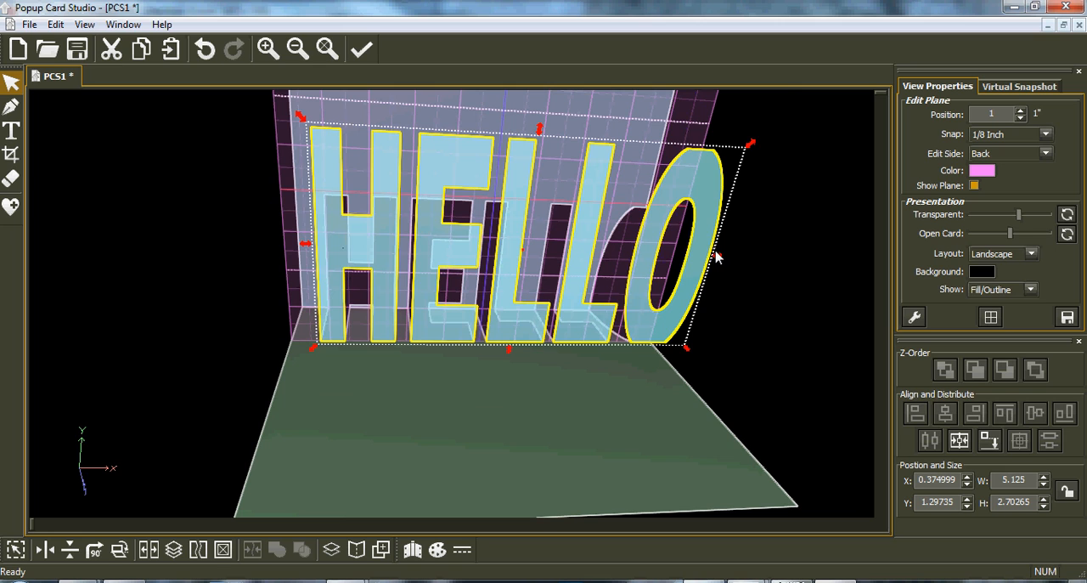
{"action": "left_click_drag", "start_coordinate": [716, 259], "coordinate": [655, 262]}
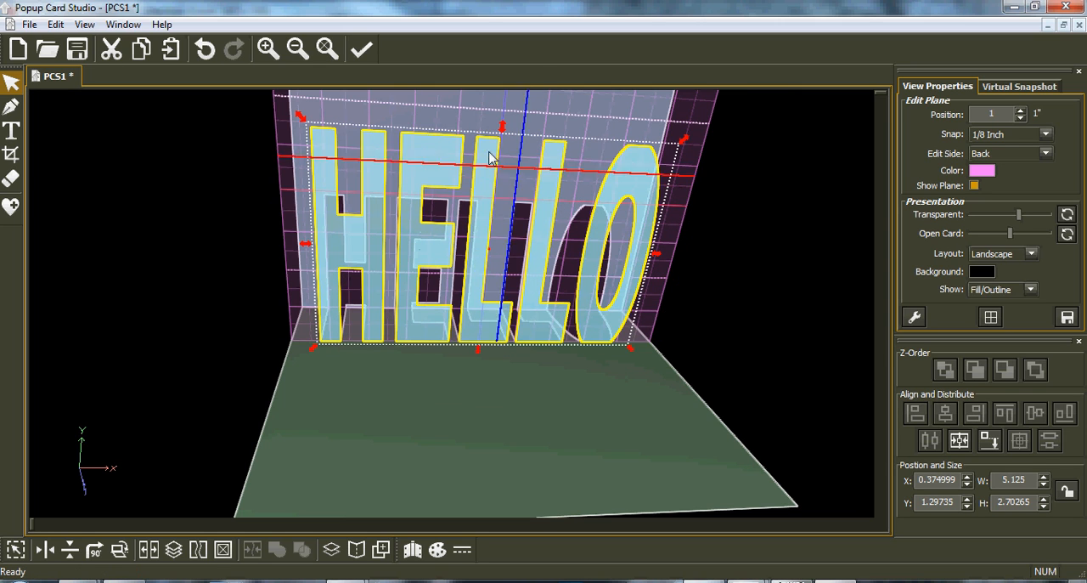
{"action": "left_click_drag", "start_coordinate": [494, 136], "coordinate": [502, 151]}
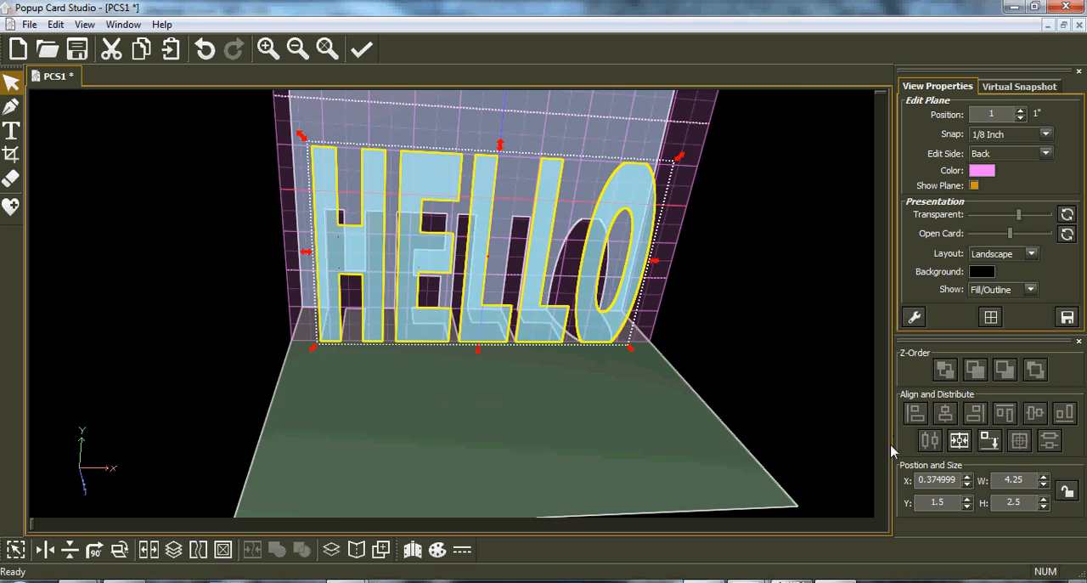
{"action": "left_click", "coordinate": [967, 445]}
{"action": "left_click", "coordinate": [989, 442]}
{"action": "left_click", "coordinate": [684, 333]}
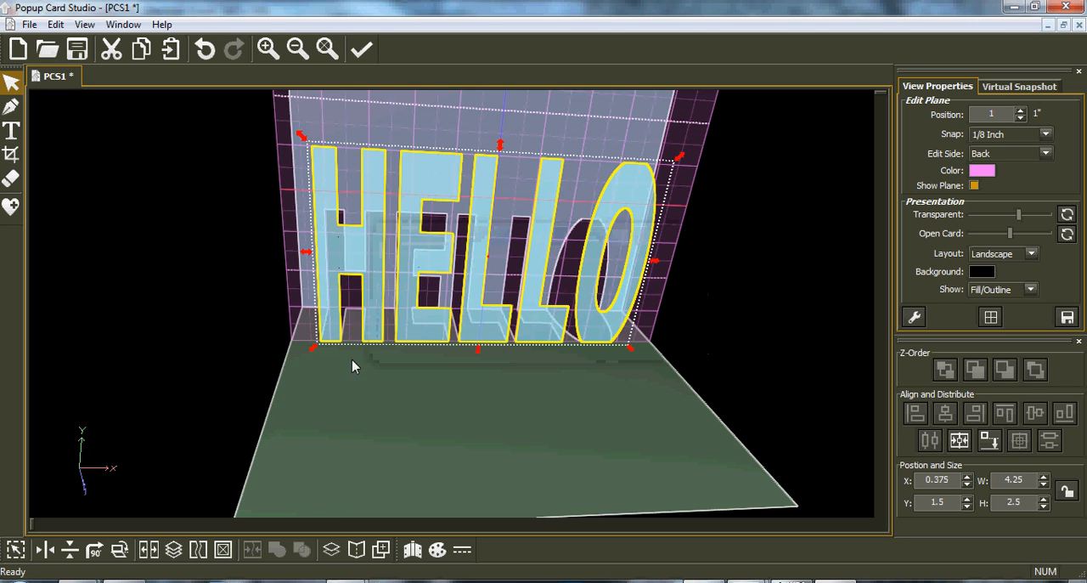
Inspect the pop-up letters from different angles with a changed card opening, and restore the default opening.
{"action": "middle_click_drag", "start_coordinate": [377, 377], "coordinate": [500, 374]}
{"action": "middle_click_drag", "start_coordinate": [576, 334], "coordinate": [876, 233]}
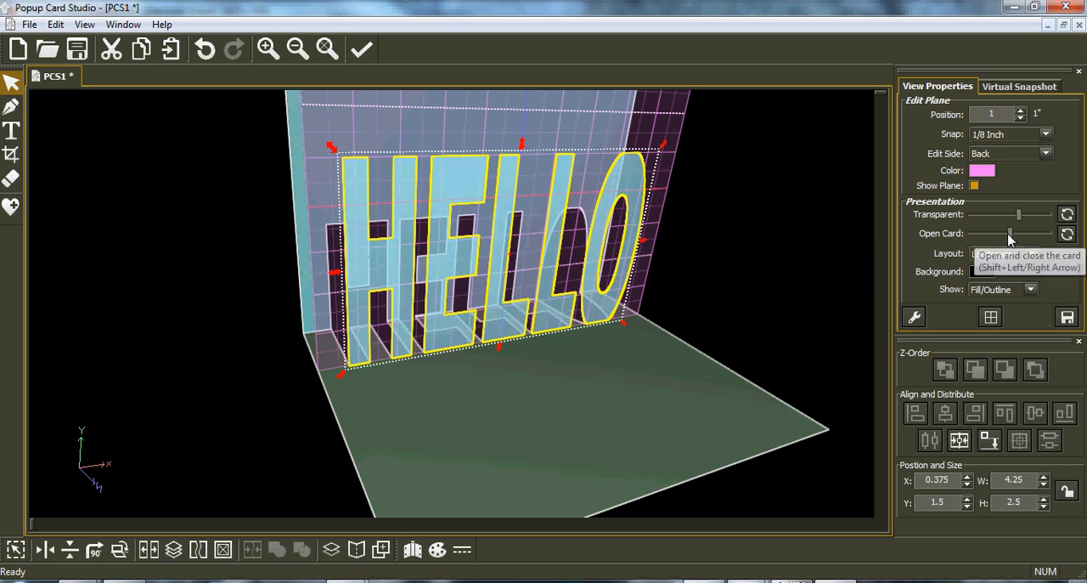
{"action": "mouse_move", "coordinate": [1017, 235]}
{"action": "left_mouse_down"}
{"action": "mouse_move", "coordinate": [962, 242]}
{"action": "mouse_move", "coordinate": [1006, 244]}
{"action": "left_mouse_up"}
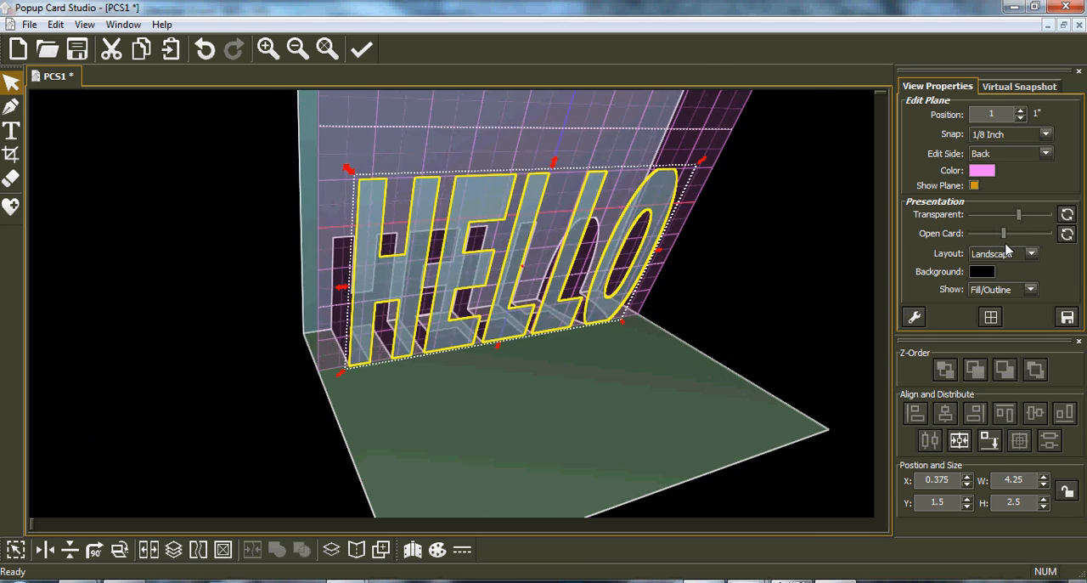
{"action": "left_click", "coordinate": [1069, 235]}
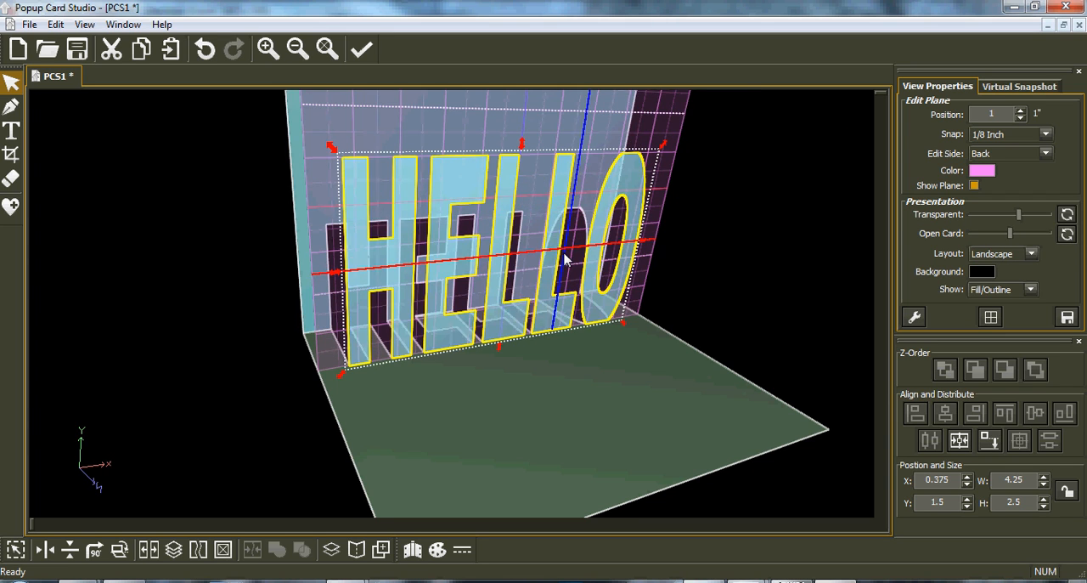
{"action": "middle_click_drag", "start_coordinate": [672, 179], "coordinate": [674, 214]}
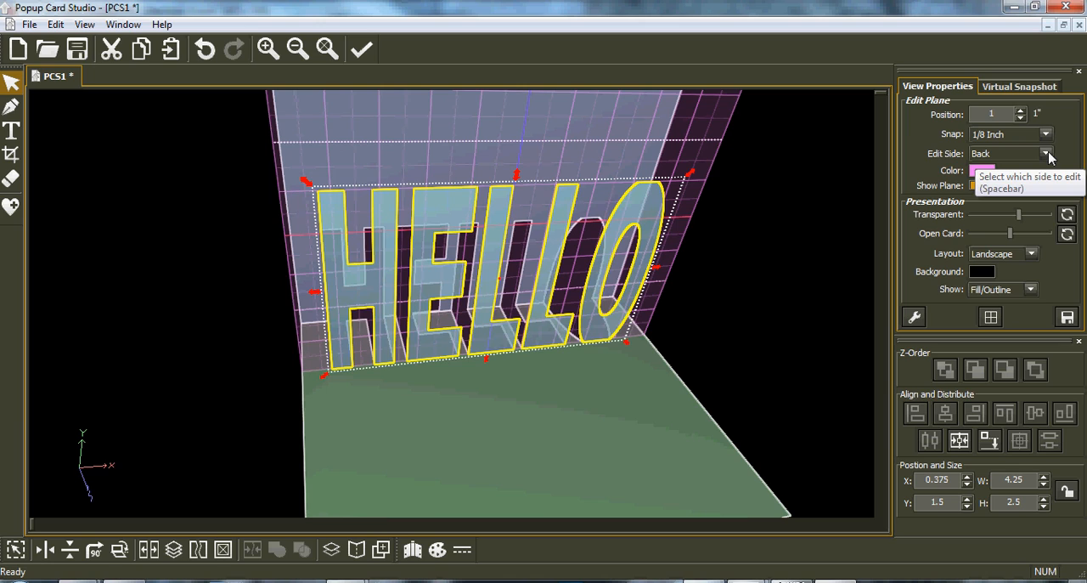
Switch the edit side to Bottom with the edit plane at 2.5 inches, level with the tops of the letters.
{"action": "left_click", "coordinate": [1047, 154]}
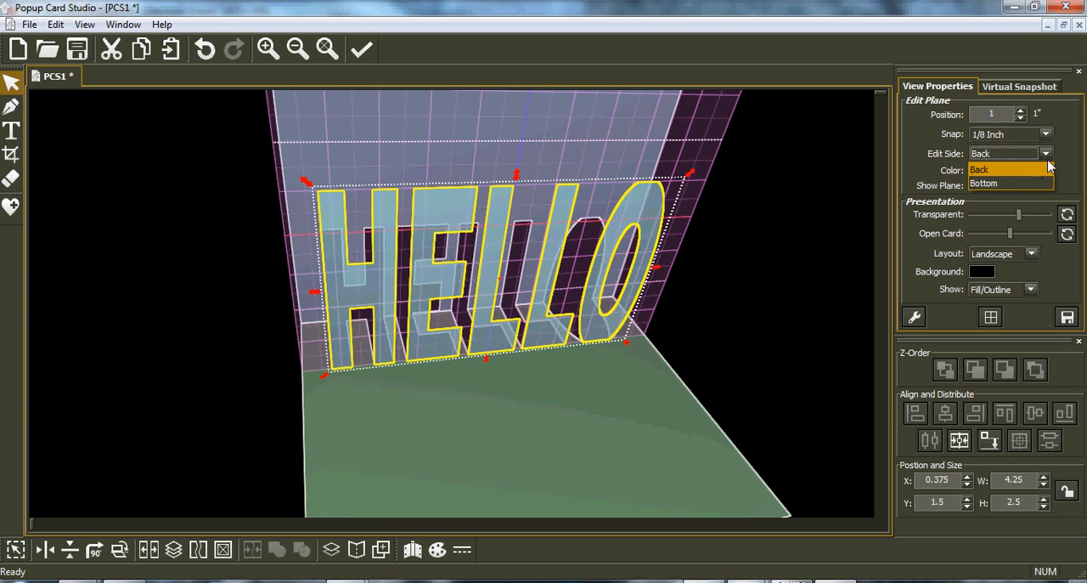
{"action": "left_click", "coordinate": [1068, 159]}
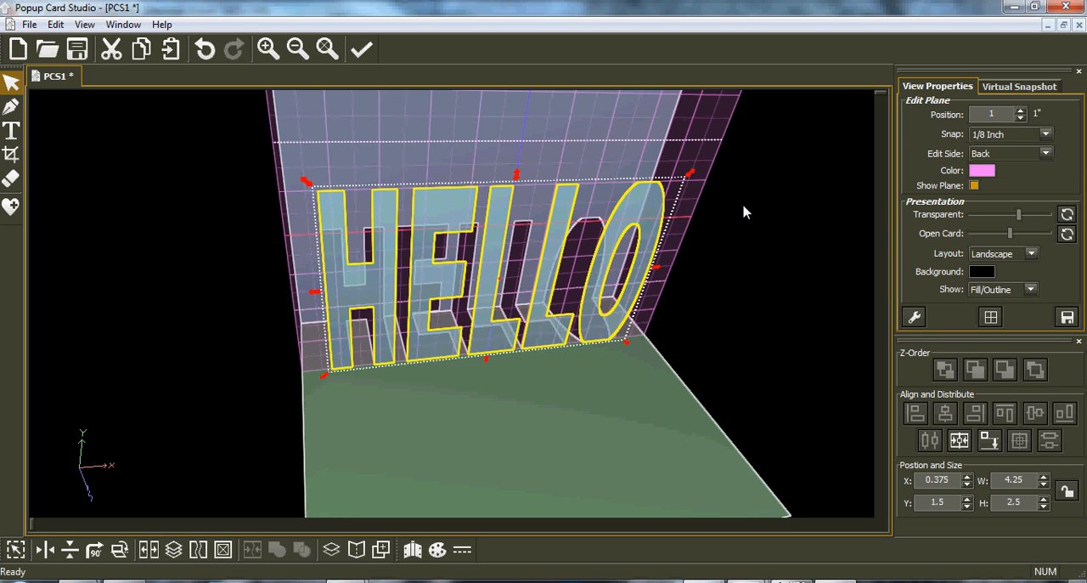
{"action": "key", "text": "Tab"}
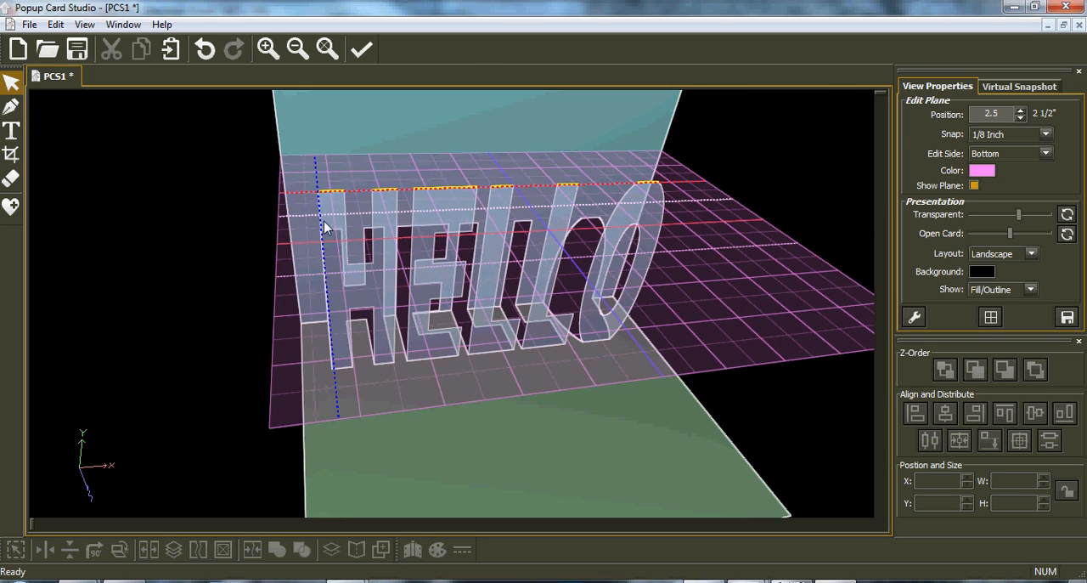
{"action": "middle_click_drag", "start_coordinate": [743, 258], "coordinate": [702, 272]}
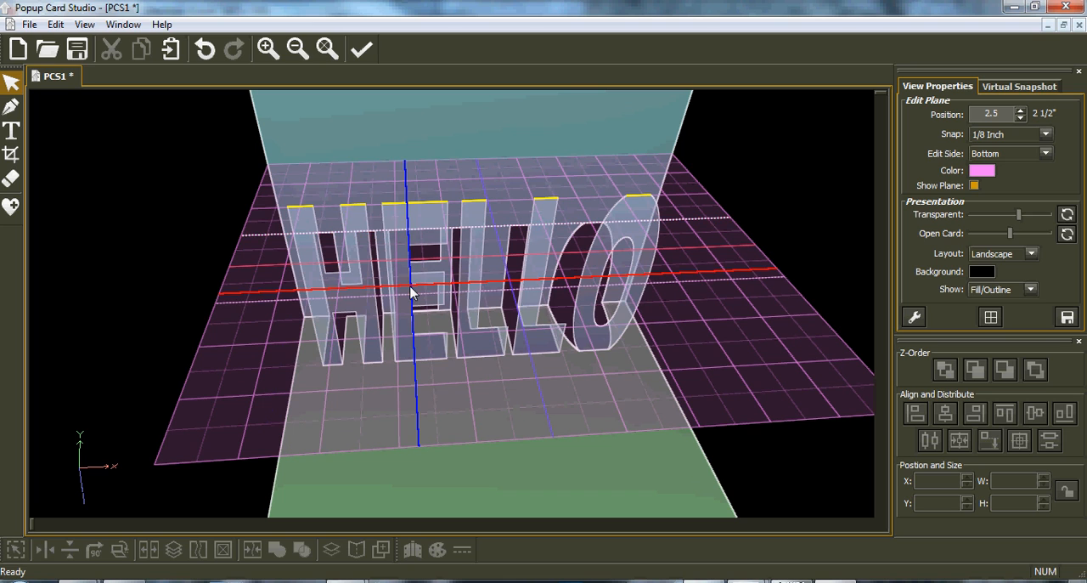
Lower the edit plane to the crossbar of the H and raise it back to 2.5 inches.
{"action": "scroll", "coordinate": [411, 293], "scroll_direction": "down", "scroll_amount": 5}
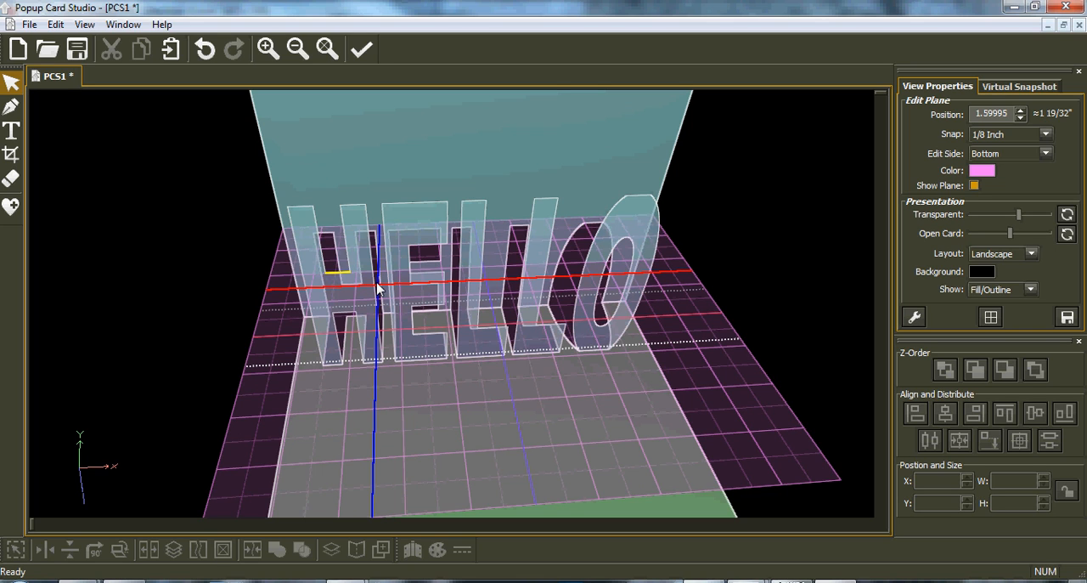
{"action": "scroll", "coordinate": [379, 289], "scroll_direction": "up", "scroll_amount": 2}
{"action": "scroll", "coordinate": [379, 289], "scroll_direction": "up", "scroll_amount": 4}
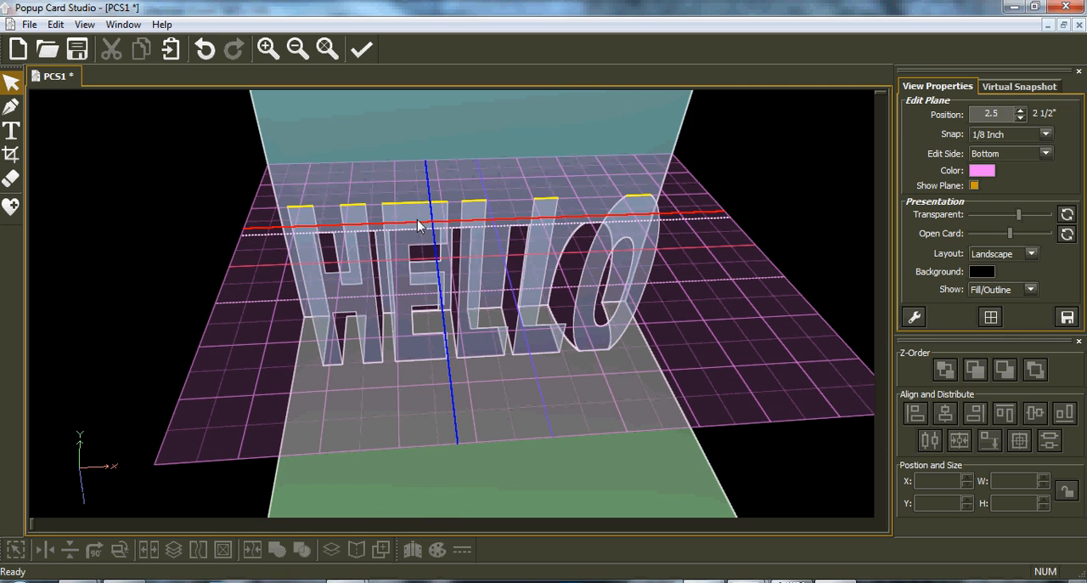
With 1/8 Inch snap, draw Two-Point Rect panels from both H upright tops to the card's back, each about 0.25 by 1 inch.
{"action": "left_click", "coordinate": [12, 109]}
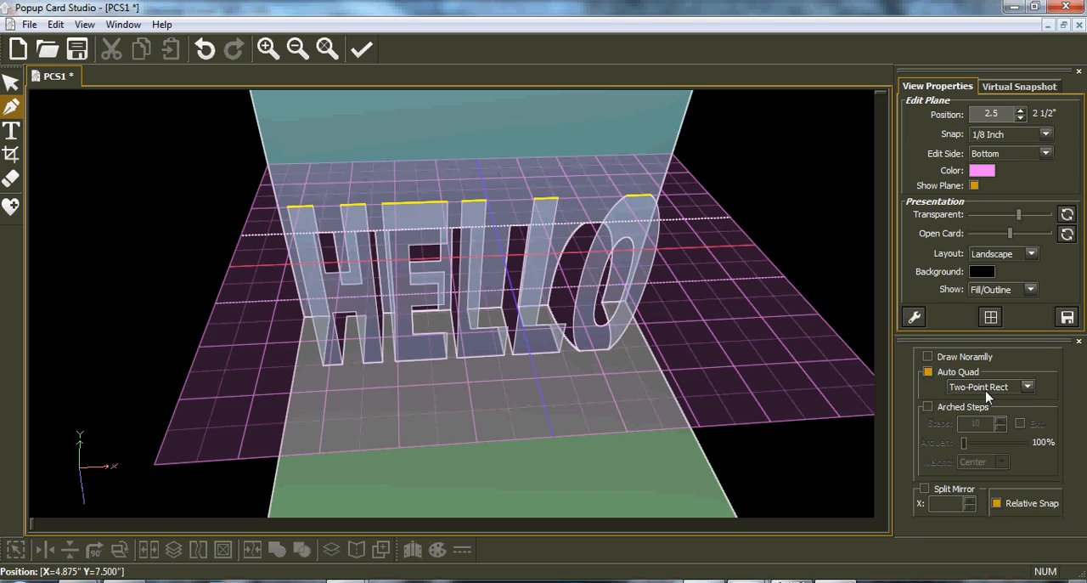
{"action": "left_click", "coordinate": [1045, 135]}
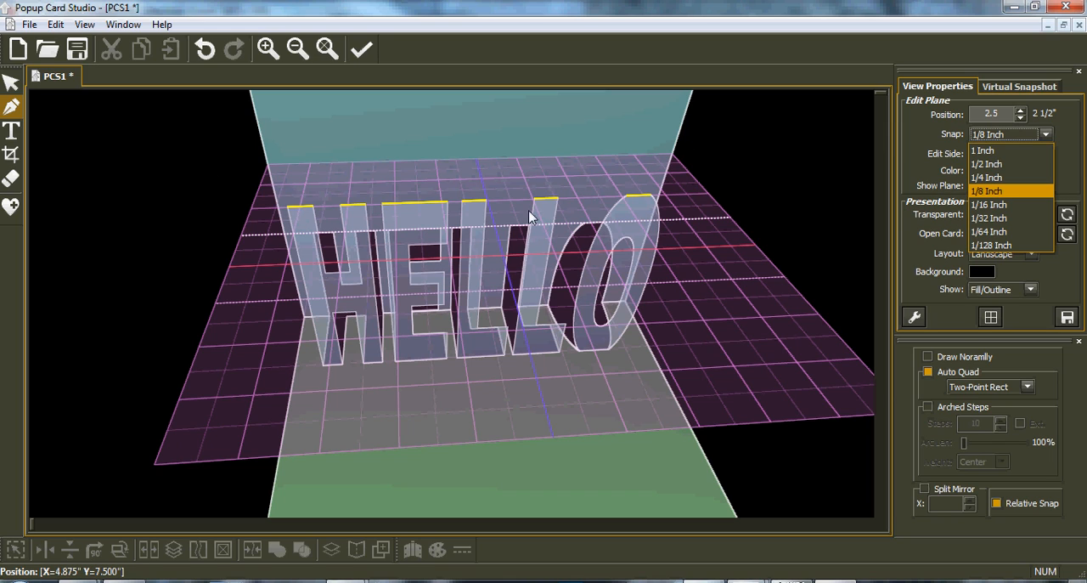
{"action": "left_click", "coordinate": [1012, 190]}
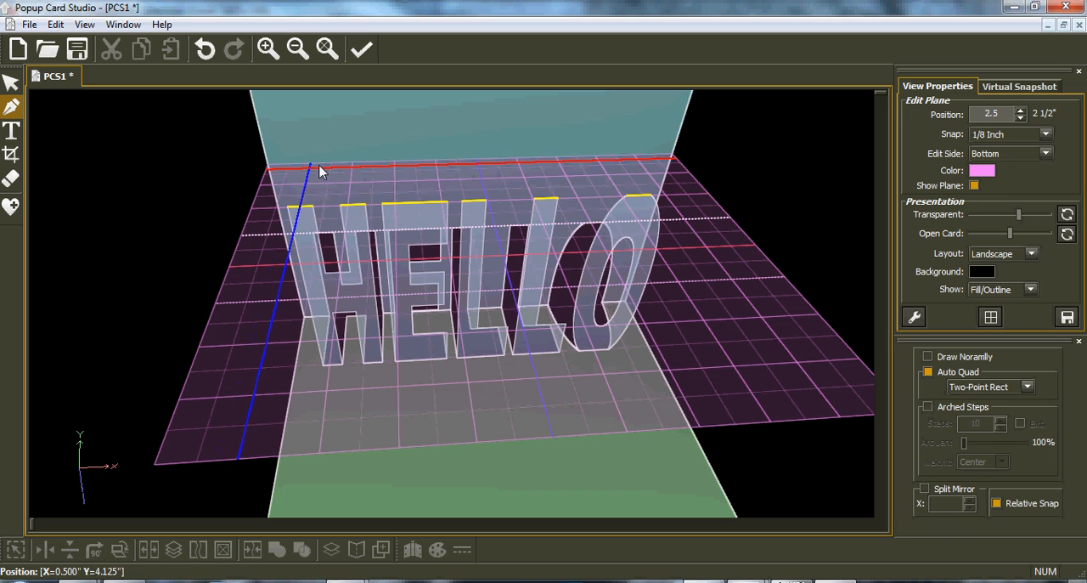
{"action": "left_click", "coordinate": [287, 205]}
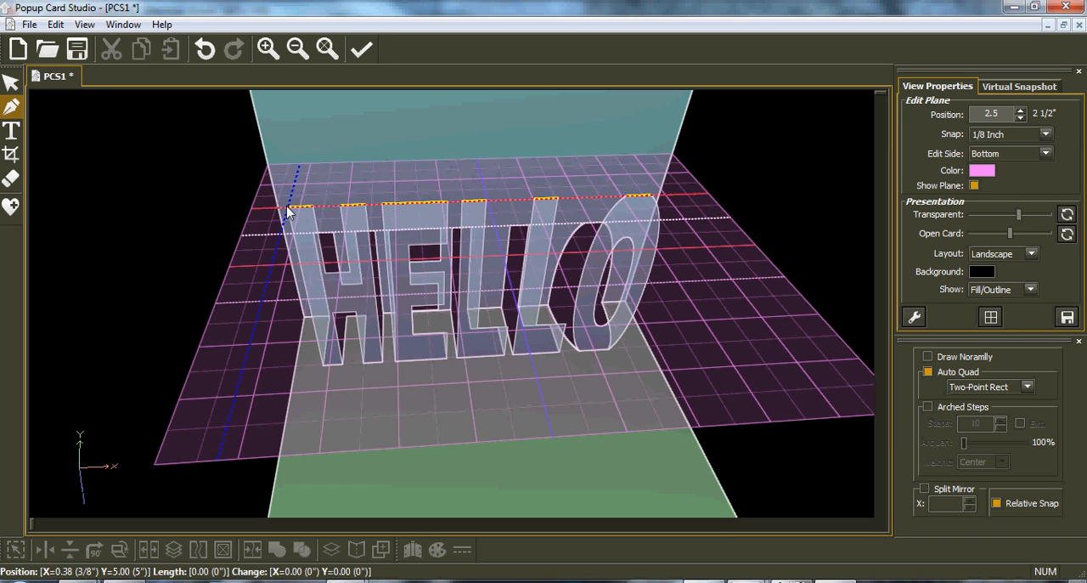
{"action": "left_click", "coordinate": [322, 165]}
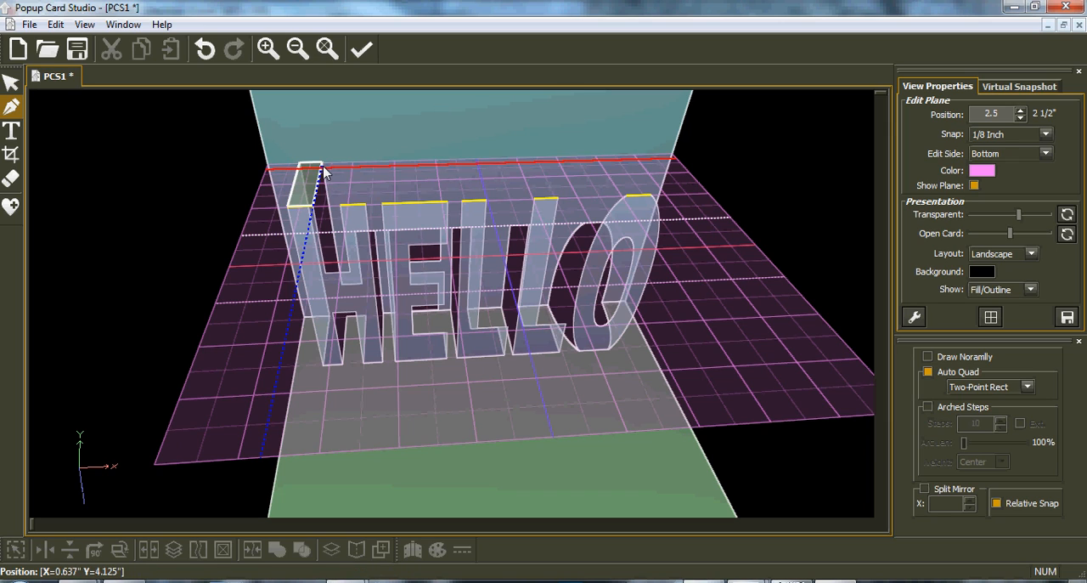
{"action": "left_click", "coordinate": [343, 210]}
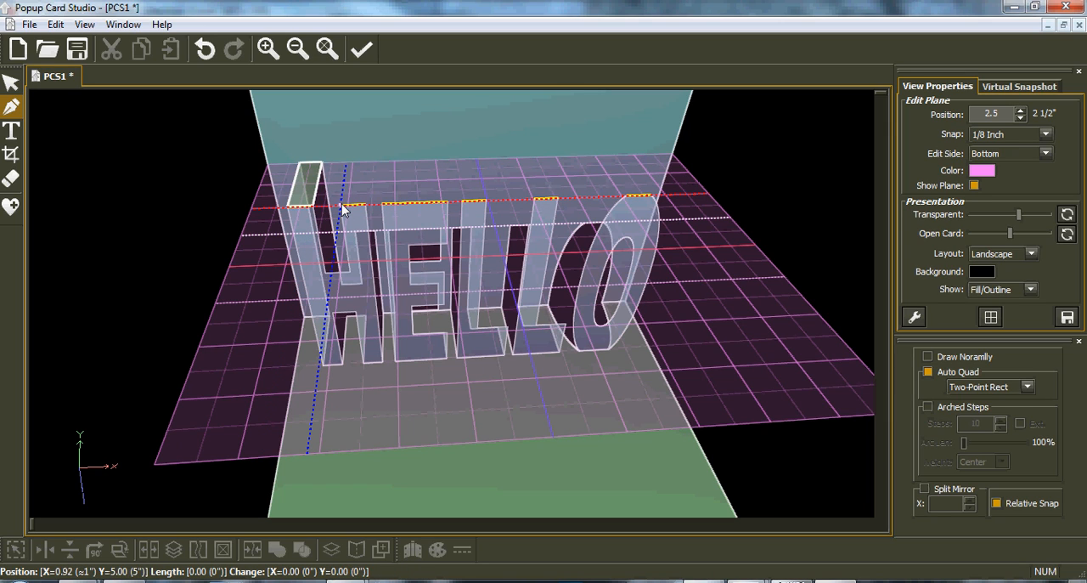
{"action": "left_click", "coordinate": [369, 163]}
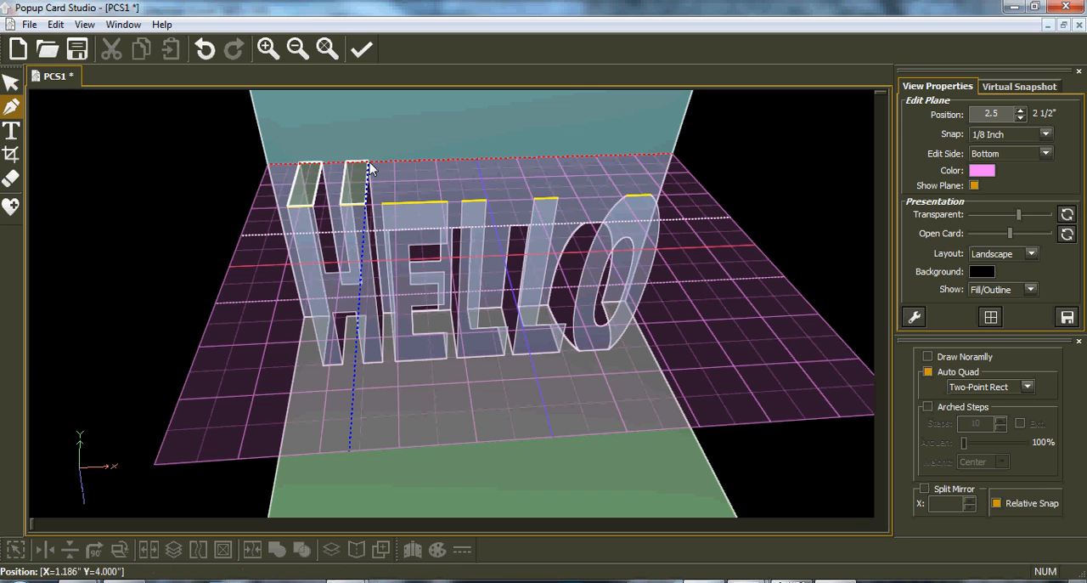
Try to connect the E's top-left corner to the back of the card with a two-point rectangle, and undo it.
{"action": "middle_click_drag", "start_coordinate": [391, 234], "coordinate": [431, 276]}
{"action": "middle_click_drag", "start_coordinate": [544, 263], "coordinate": [432, 183]}
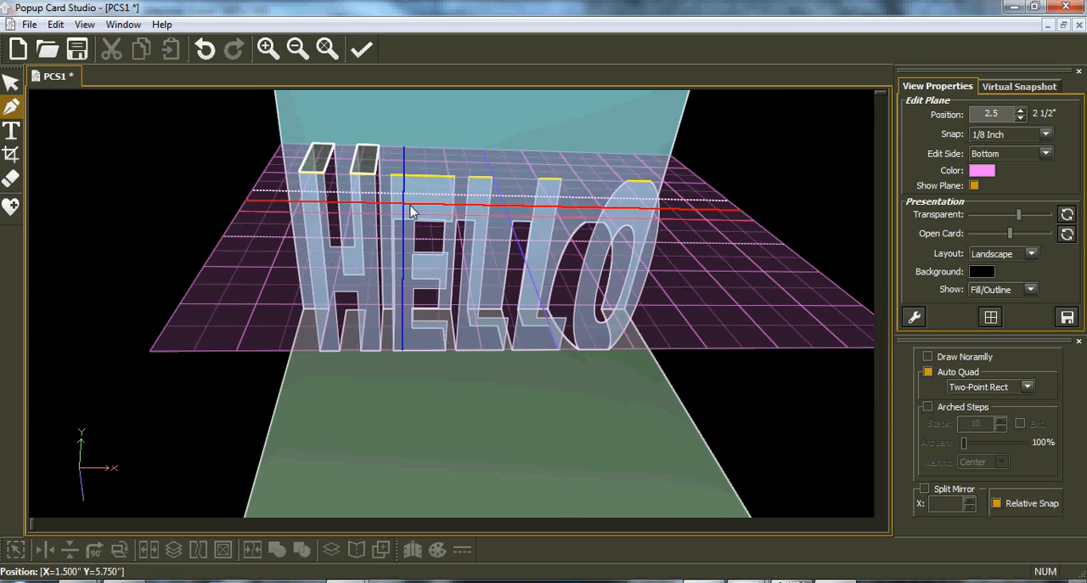
{"action": "left_click", "coordinate": [1024, 388]}
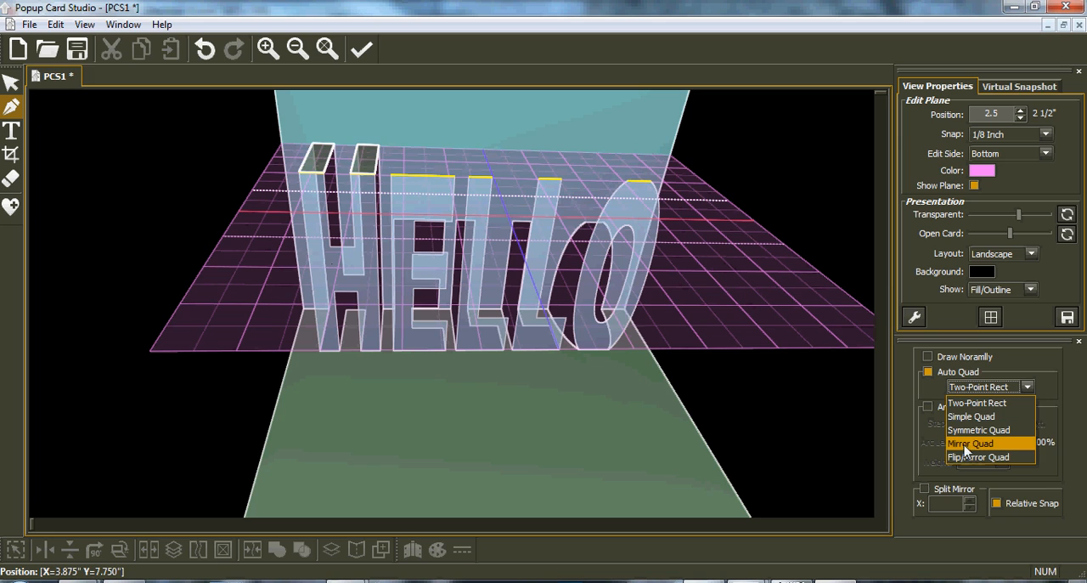
{"action": "left_click", "coordinate": [927, 357]}
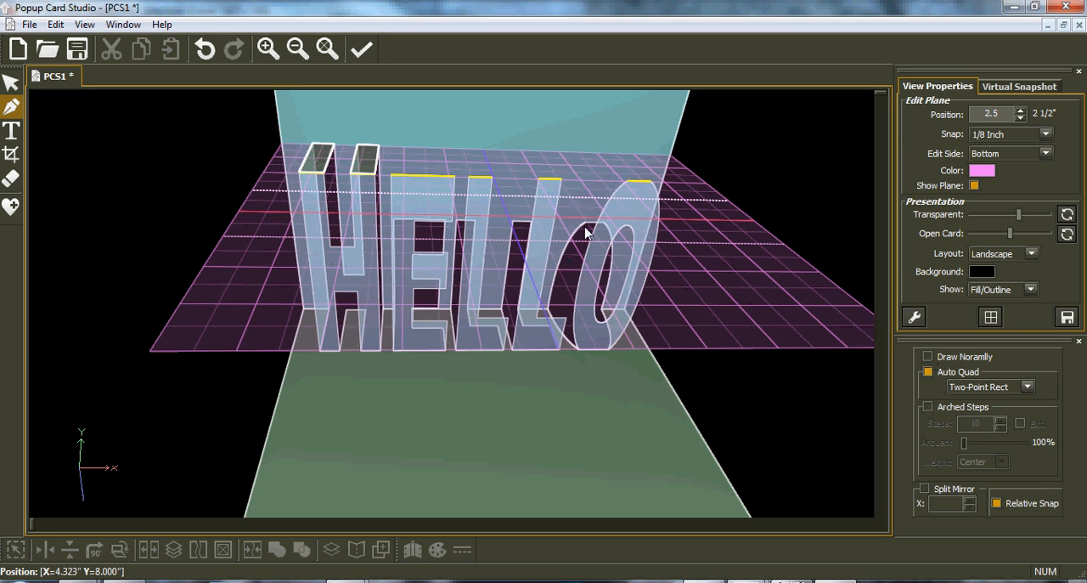
{"action": "left_click", "coordinate": [393, 175]}
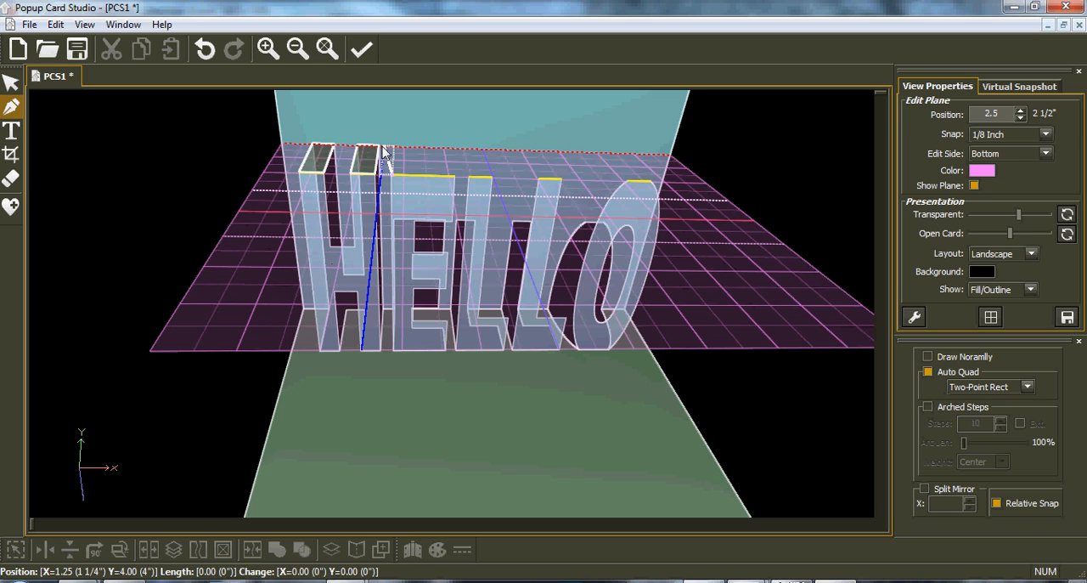
{"action": "left_click", "coordinate": [384, 151]}
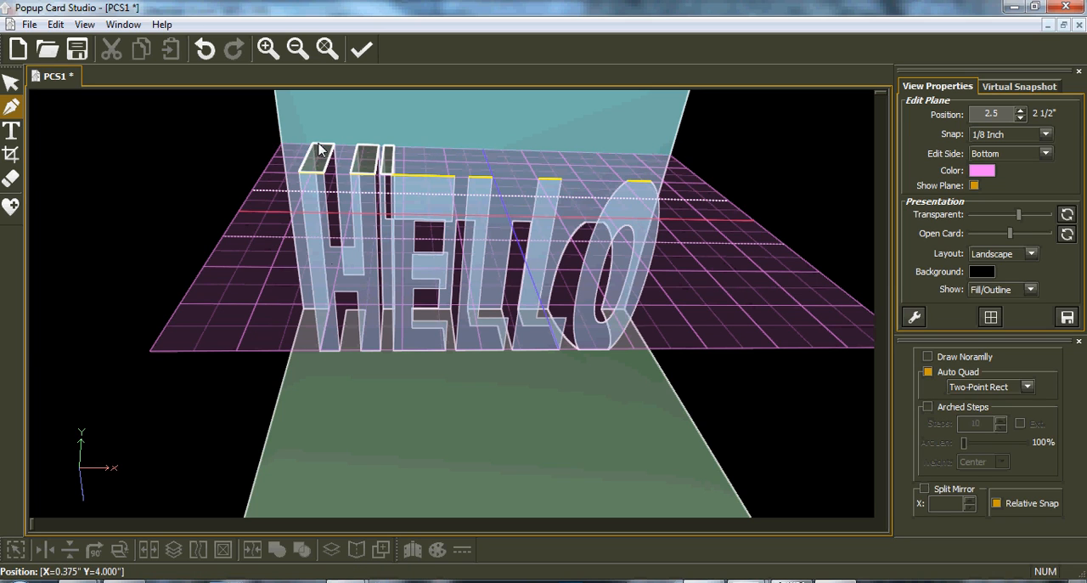
{"action": "left_click", "coordinate": [204, 53]}
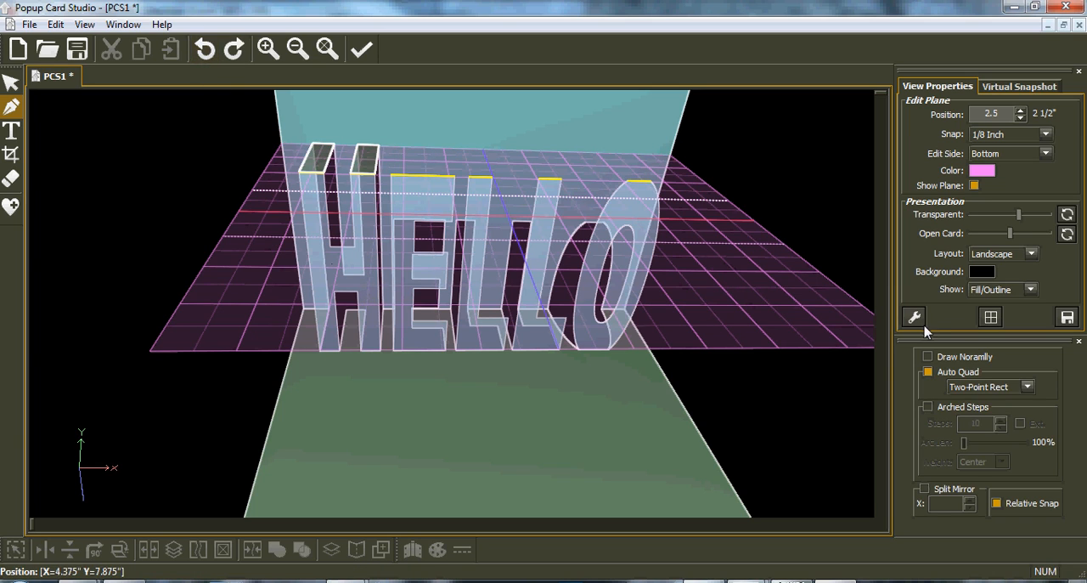
In normal drawing mode, draw a four-sided panel over the E, about 0.7 inch wide at the letter and 0.98 inch at the card's back.
{"action": "left_click", "coordinate": [392, 176]}
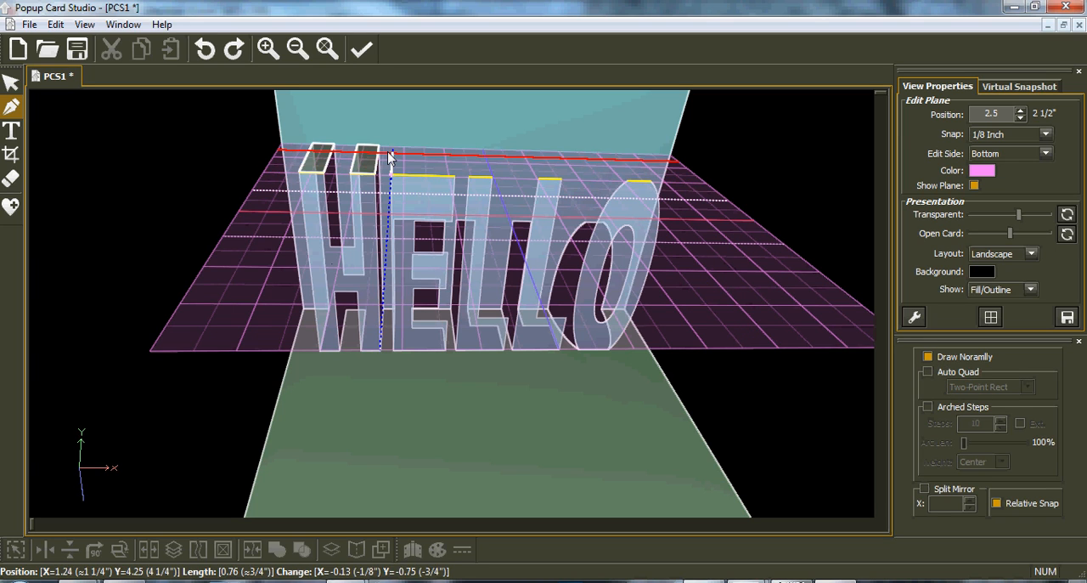
{"action": "left_click", "coordinate": [458, 151]}
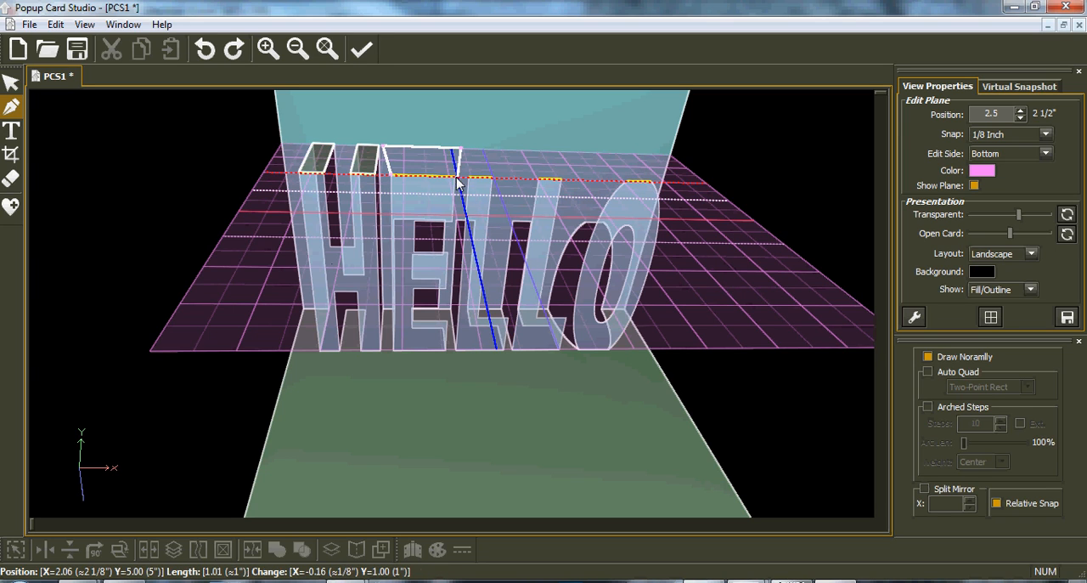
{"action": "left_click", "coordinate": [457, 178]}
{"action": "left_click", "coordinate": [392, 177]}
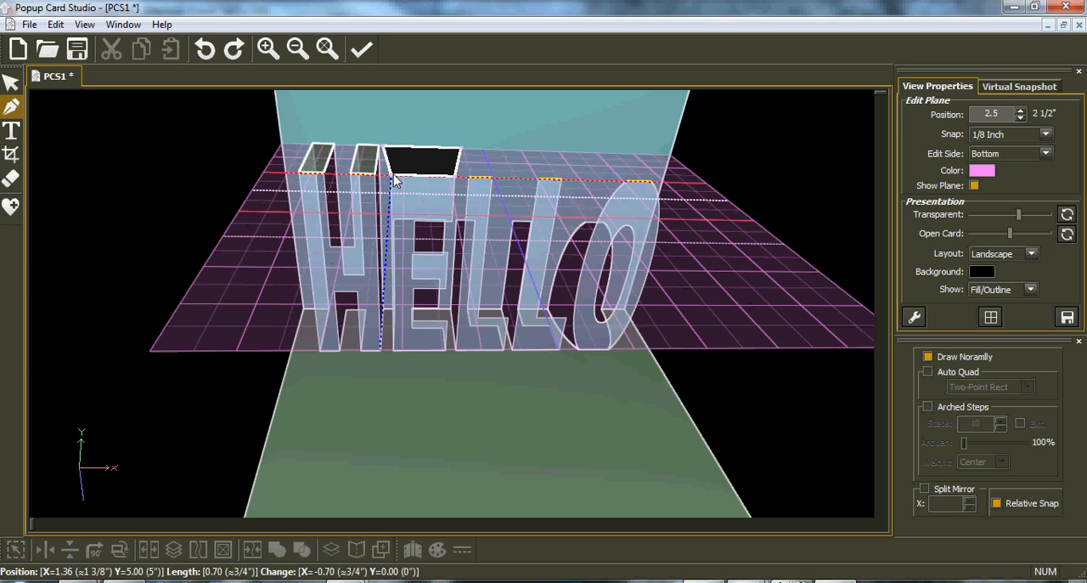
{"action": "right_click", "coordinate": [393, 178]}
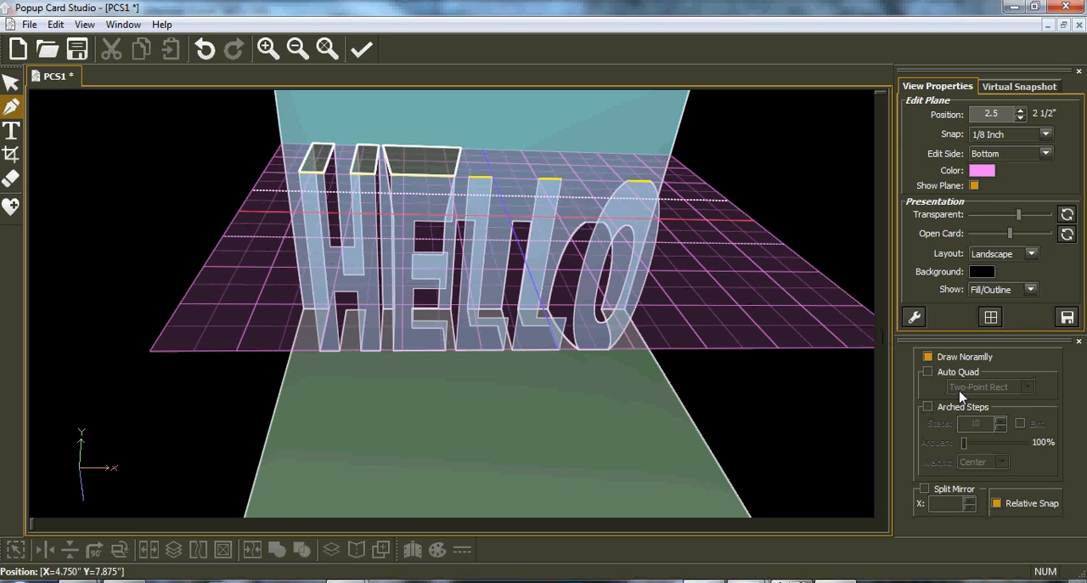
Re-enable Auto Quad drawing with the Two-Point Rect type.
{"action": "left_click", "coordinate": [938, 374]}
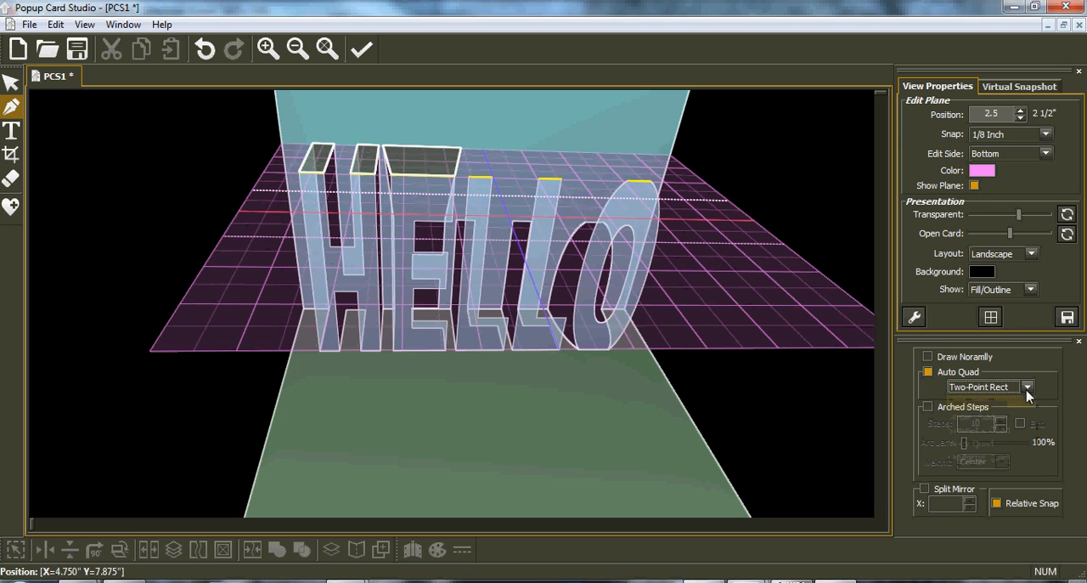
{"action": "left_click", "coordinate": [1027, 387]}
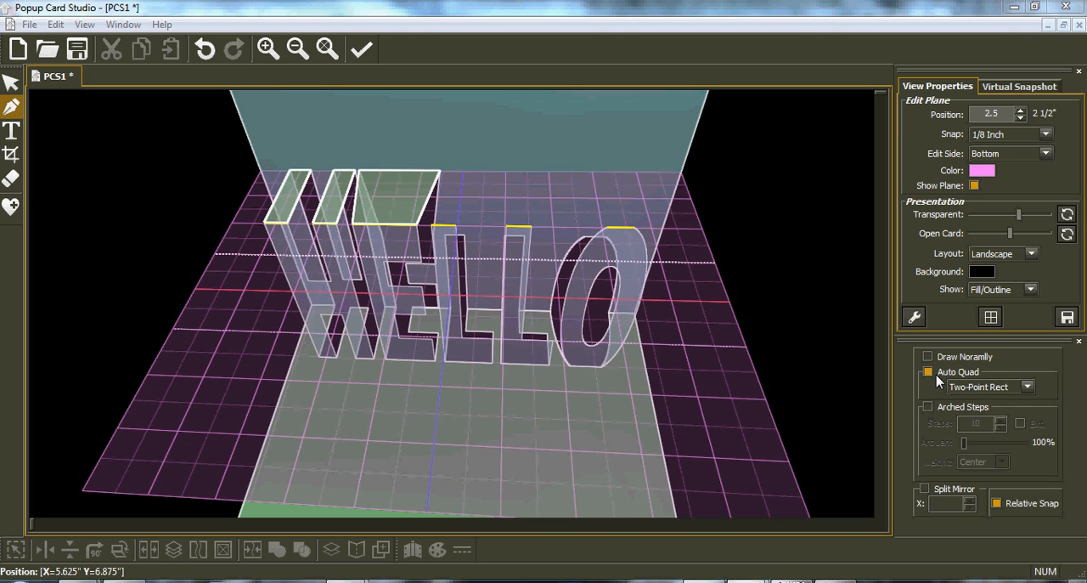
Try twice to join the top of the first L to the card's back with a two-point rectangle, undoing each attempt.
{"action": "left_click", "coordinate": [439, 226]}
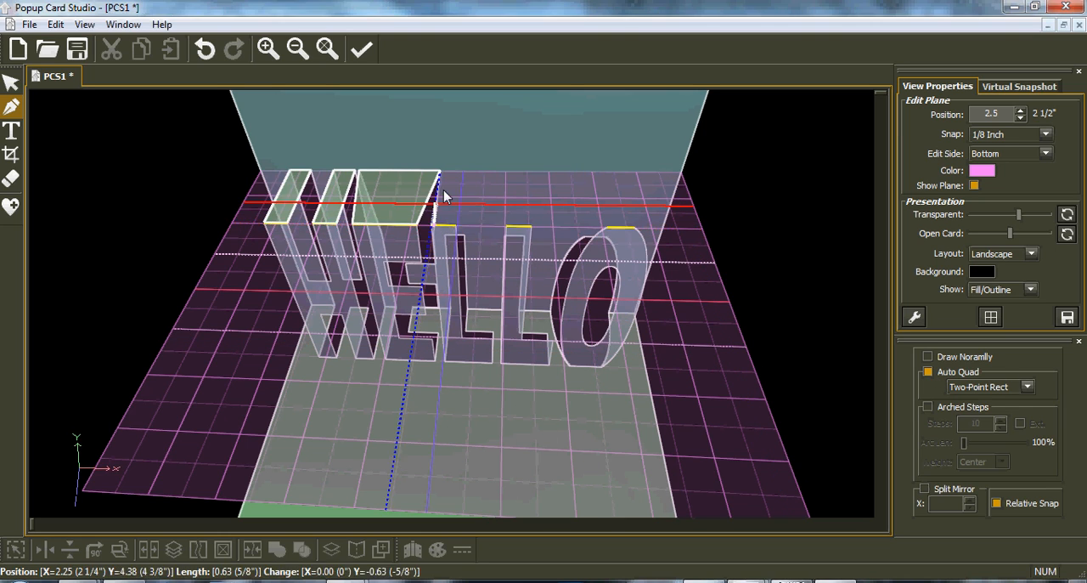
{"action": "left_click", "coordinate": [465, 172]}
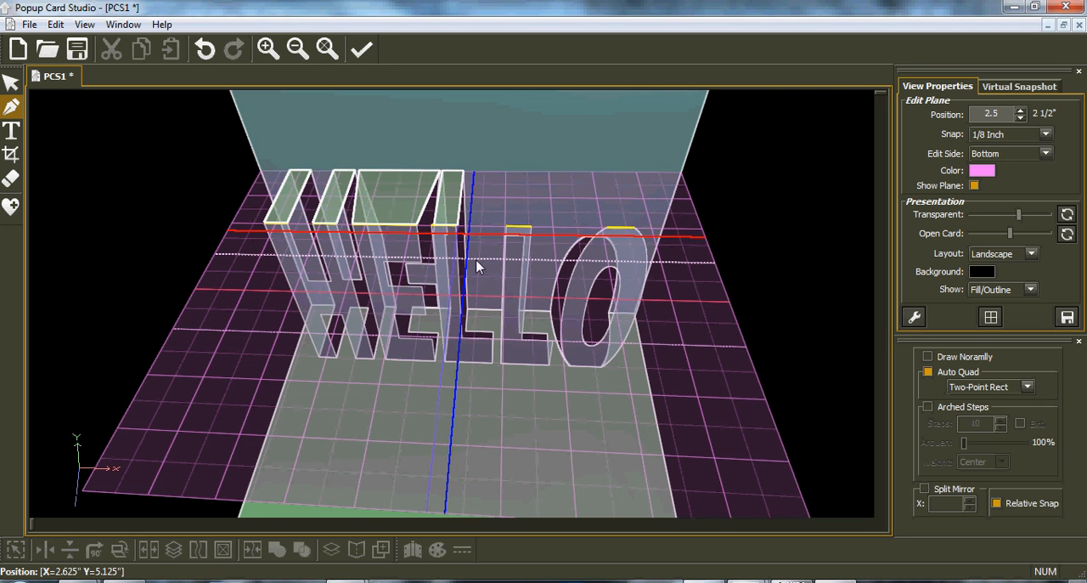
{"action": "middle_click_drag", "start_coordinate": [469, 249], "coordinate": [443, 238]}
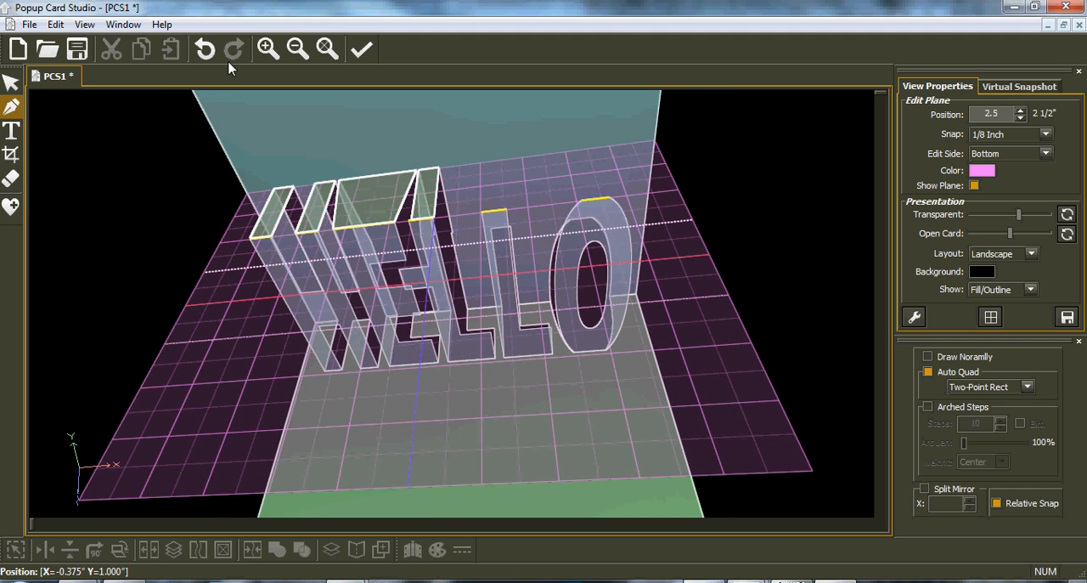
{"action": "left_click", "coordinate": [205, 50]}
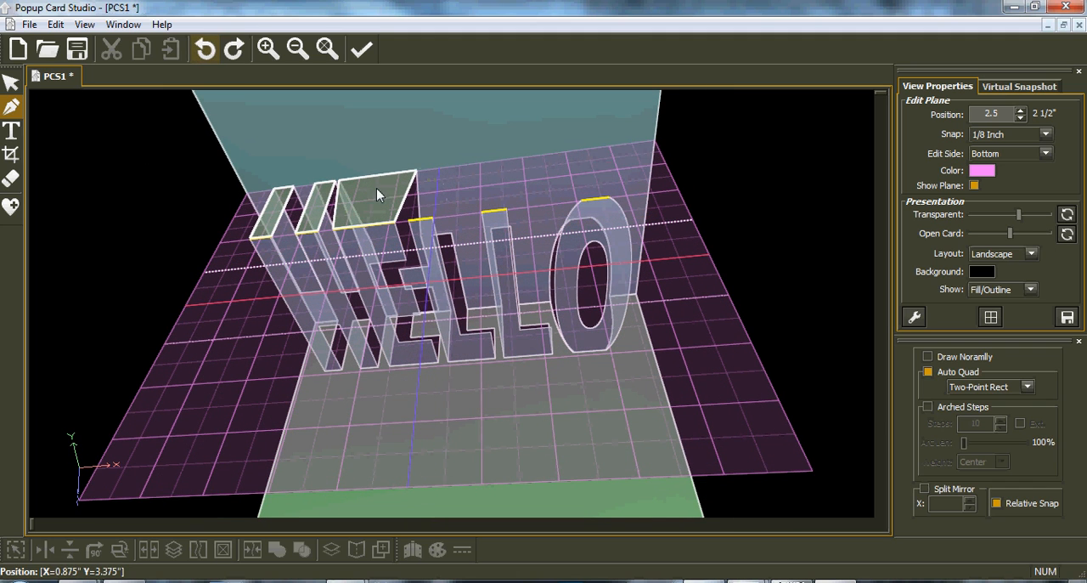
{"action": "left_click", "coordinate": [410, 222]}
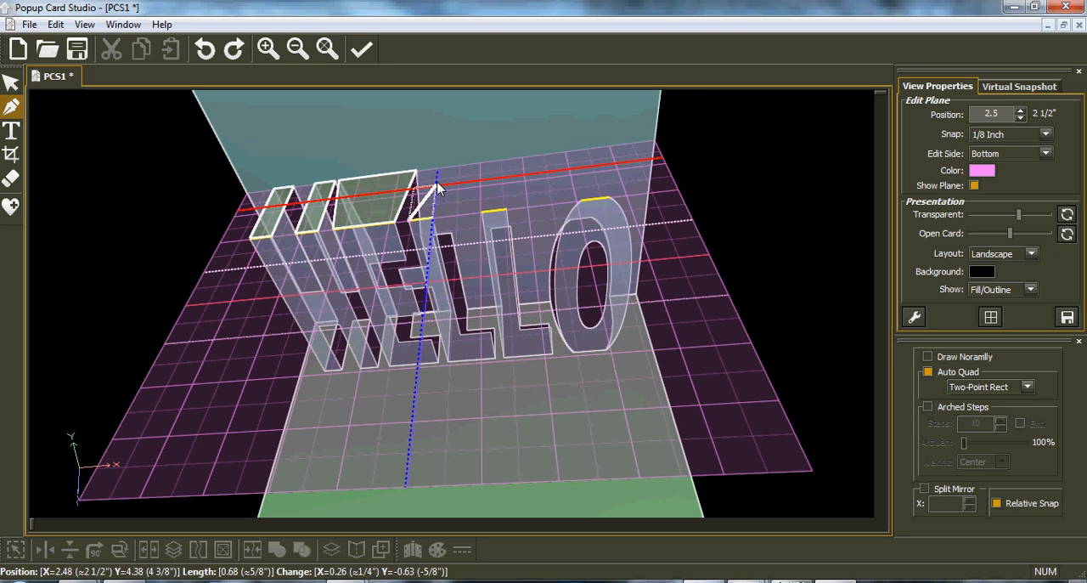
{"action": "left_click", "coordinate": [437, 179]}
{"action": "mouse_move", "coordinate": [490, 188]}
{"action": "right_mouse_down"}
{"action": "mouse_move", "coordinate": [378, 265]}
{"action": "mouse_move", "coordinate": [401, 251]}
{"action": "mouse_move", "coordinate": [291, 388]}
{"action": "mouse_move", "coordinate": [145, 316]}
{"action": "mouse_move", "coordinate": [478, 147]}
{"action": "mouse_move", "coordinate": [495, 224]}
{"action": "mouse_move", "coordinate": [508, 181]}
{"action": "right_mouse_up"}
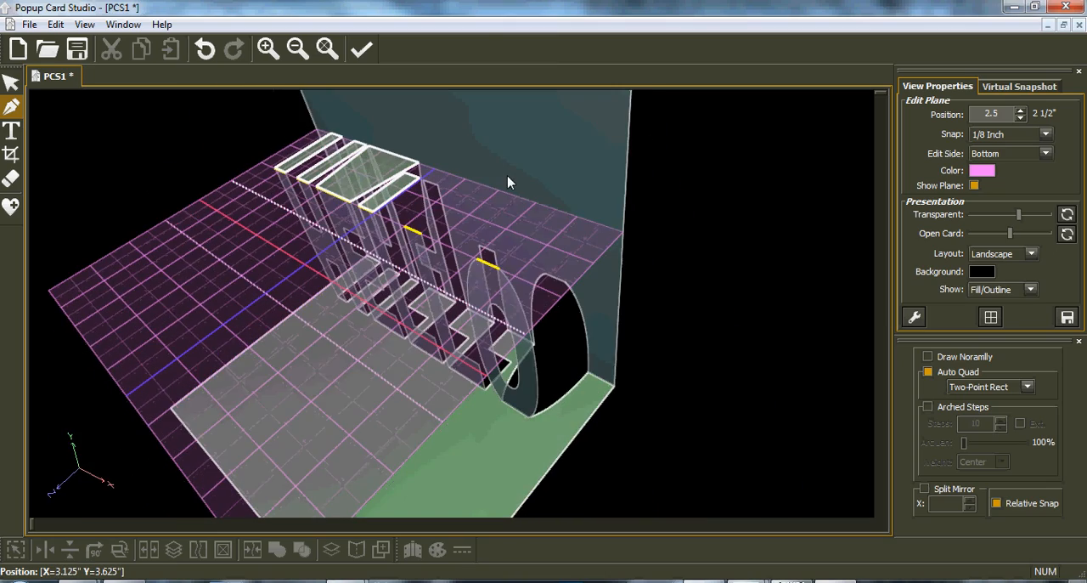
{"action": "scroll", "coordinate": [508, 181], "scroll_direction": "up", "scroll_amount": 3}
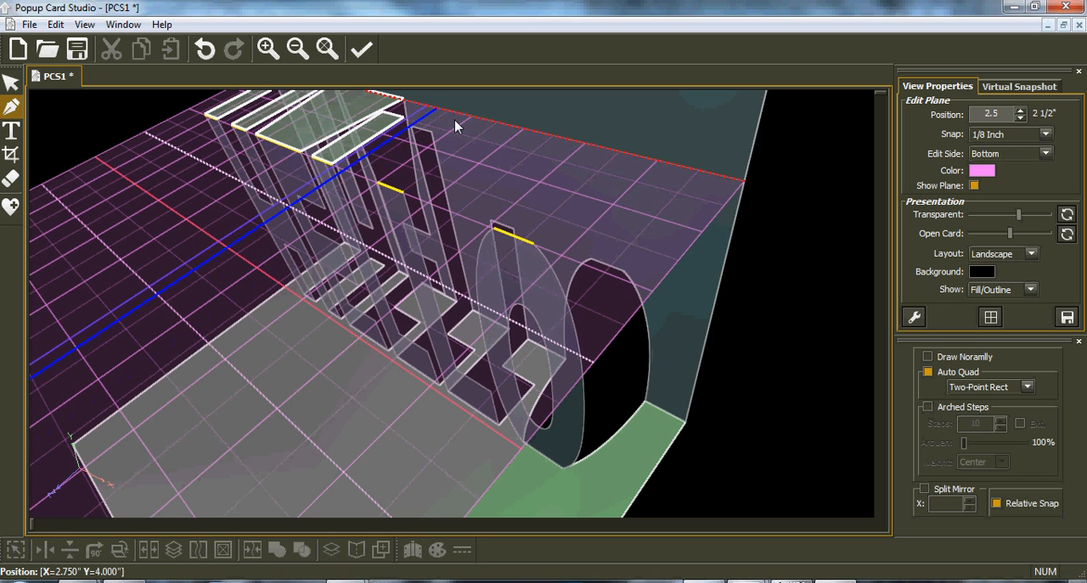
{"action": "right_click_drag", "start_coordinate": [371, 136], "coordinate": [306, 32]}
{"action": "left_click", "coordinate": [204, 49]}
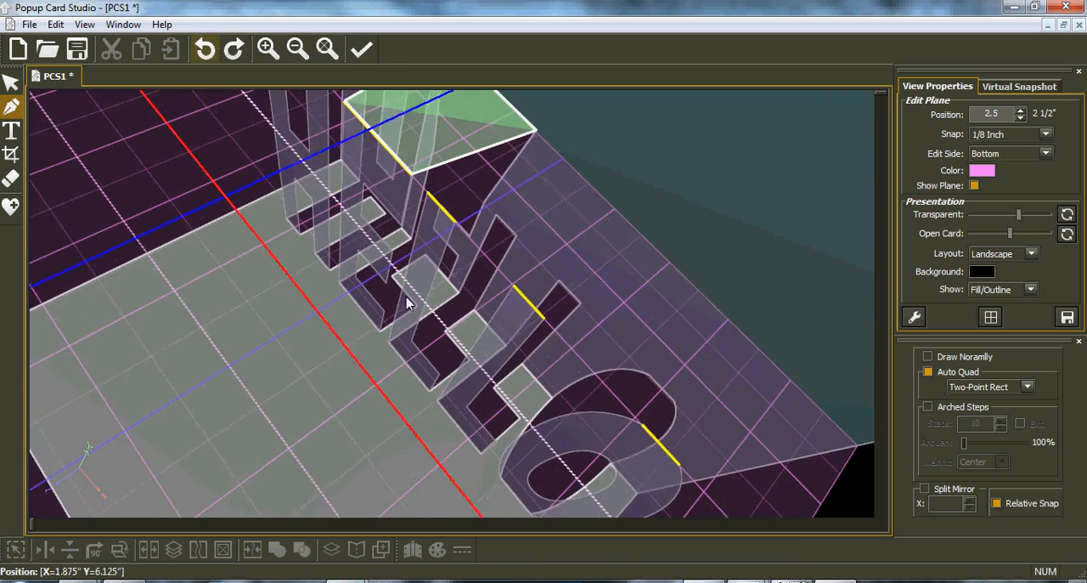
Draw a two-point rectangle from the top of the first L to the card's back, about 0.25 inch wide and 1 inch deep.
{"action": "right_click_drag", "start_coordinate": [716, 157], "coordinate": [566, 224]}
{"action": "scroll", "coordinate": [536, 258], "scroll_direction": "down", "scroll_amount": 4}
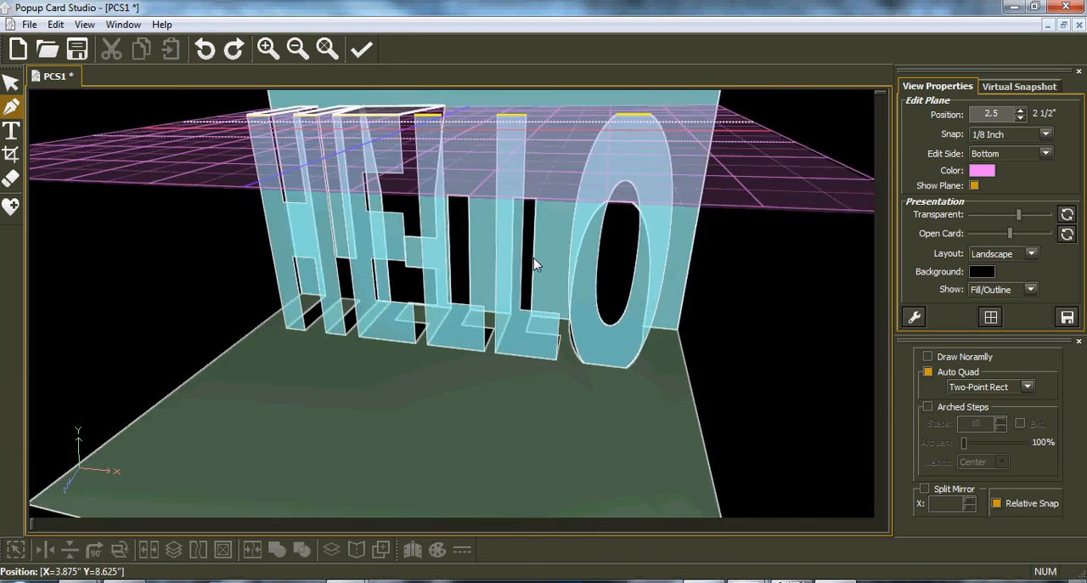
{"action": "right_click_drag", "start_coordinate": [536, 258], "coordinate": [438, 270]}
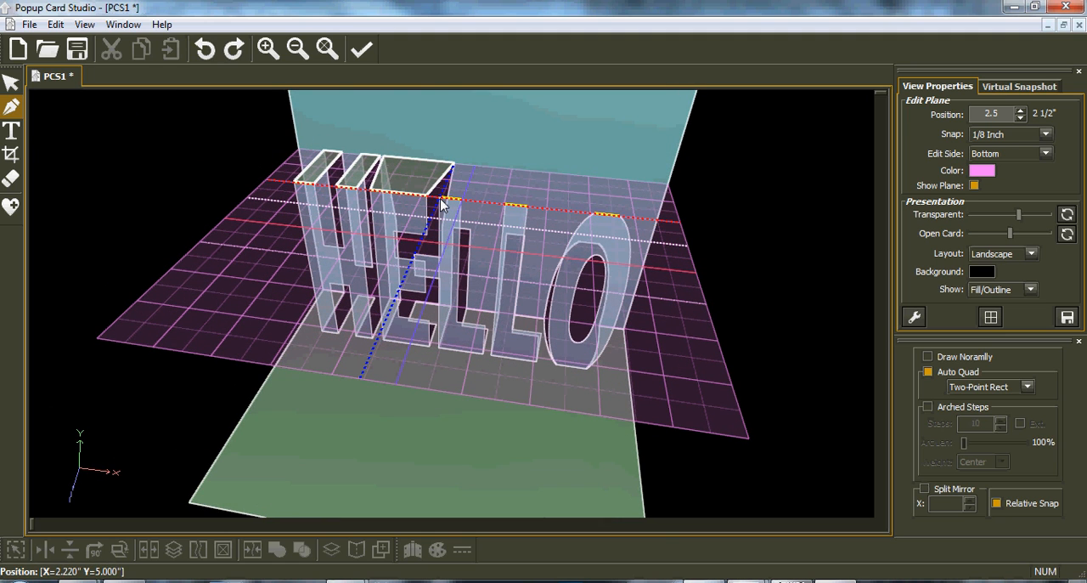
{"action": "left_click", "coordinate": [441, 199]}
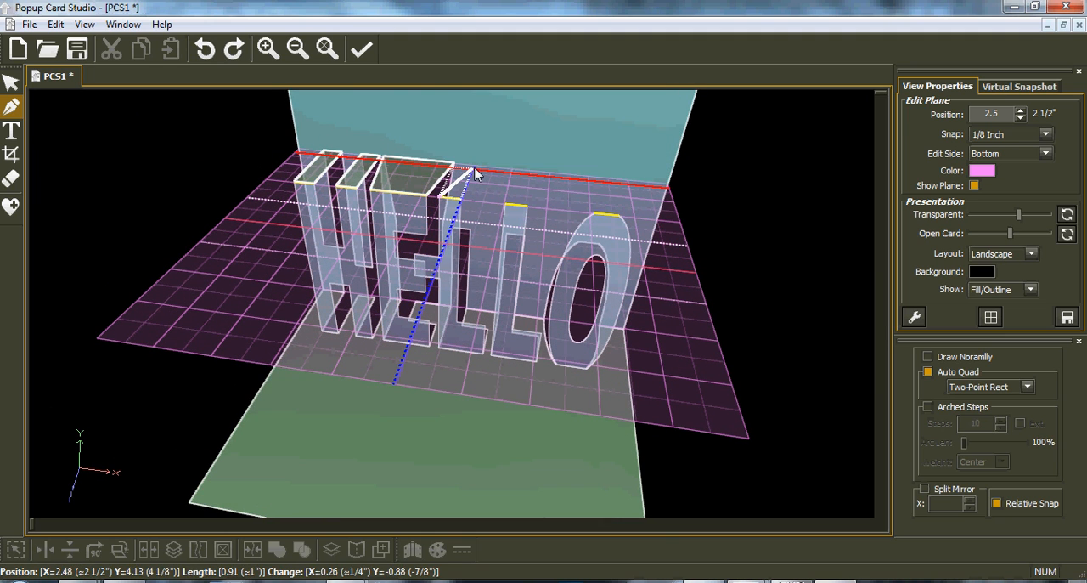
{"action": "left_click", "coordinate": [473, 169]}
Try a two-point rectangle from the top of the second L, about 0.38 inch wide and 1.25 inches deep, and undo it.
{"action": "left_click", "coordinate": [507, 208]}
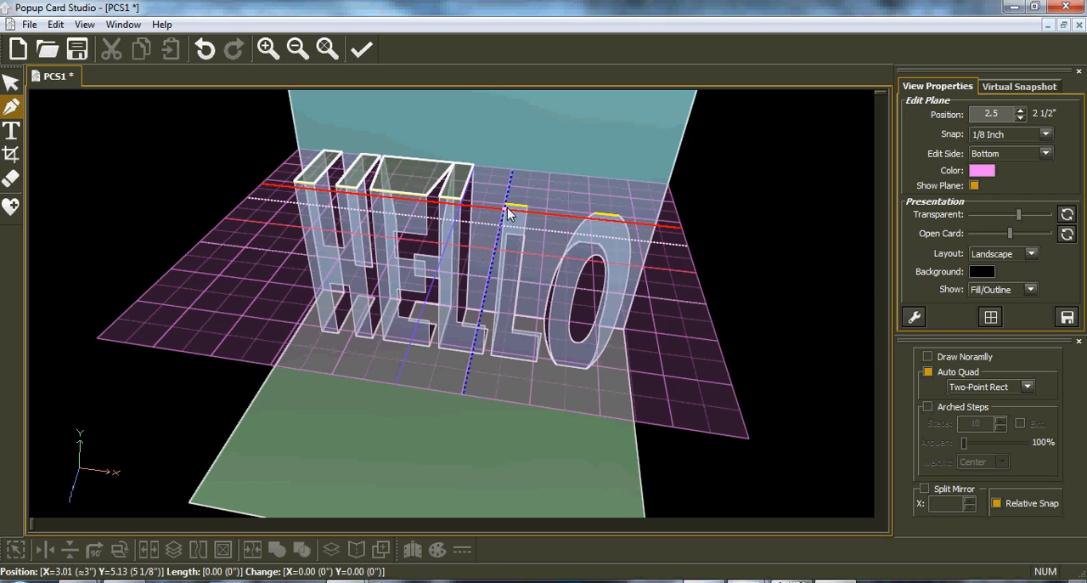
{"action": "left_click", "coordinate": [543, 169]}
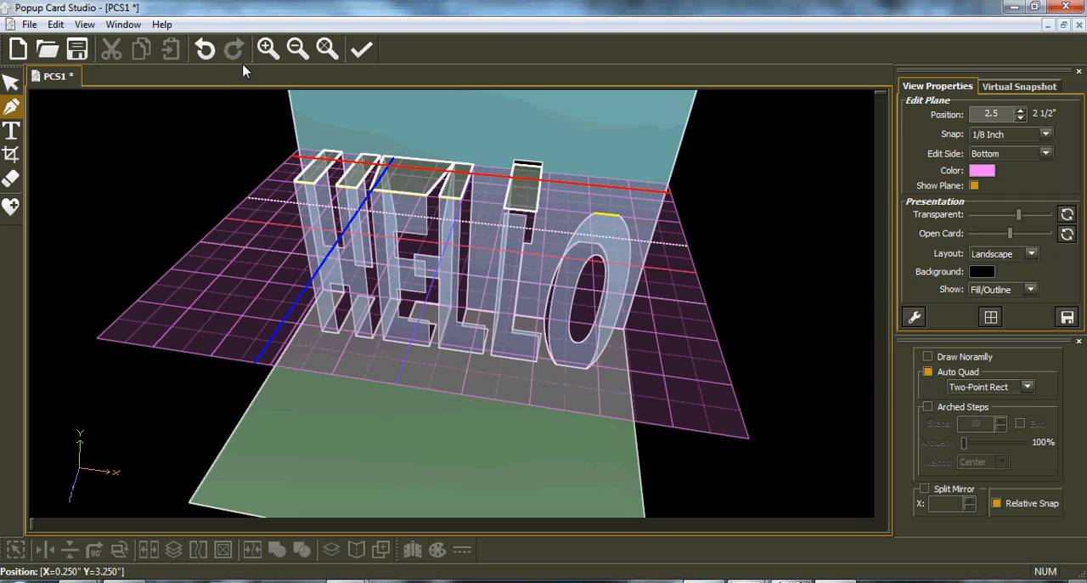
{"action": "left_click", "coordinate": [205, 49]}
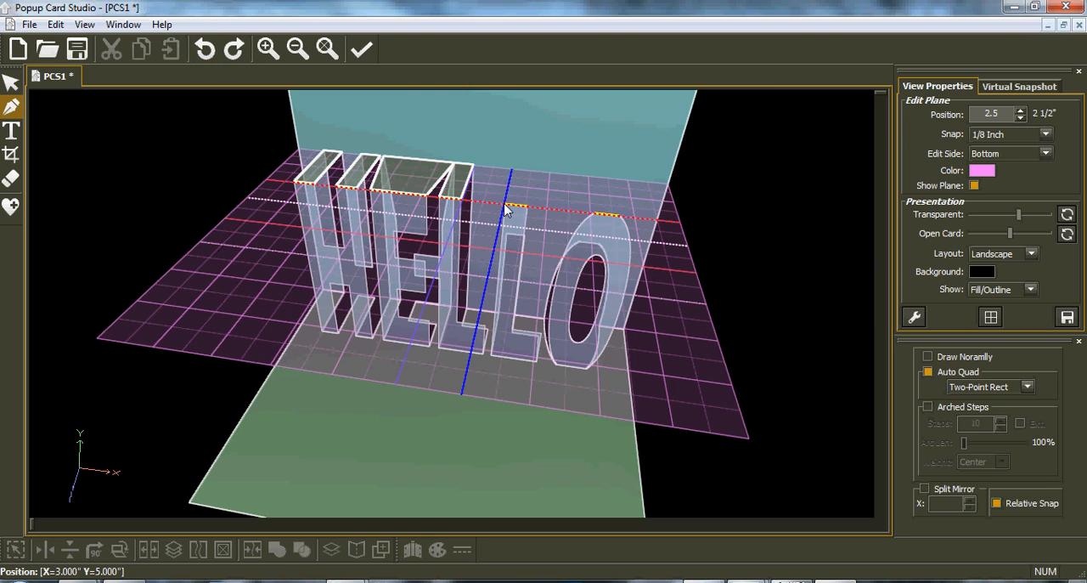
Draw a two-point rectangle about 0.25 inch wide from the top of the second L to the card's back.
{"action": "left_click", "coordinate": [507, 205]}
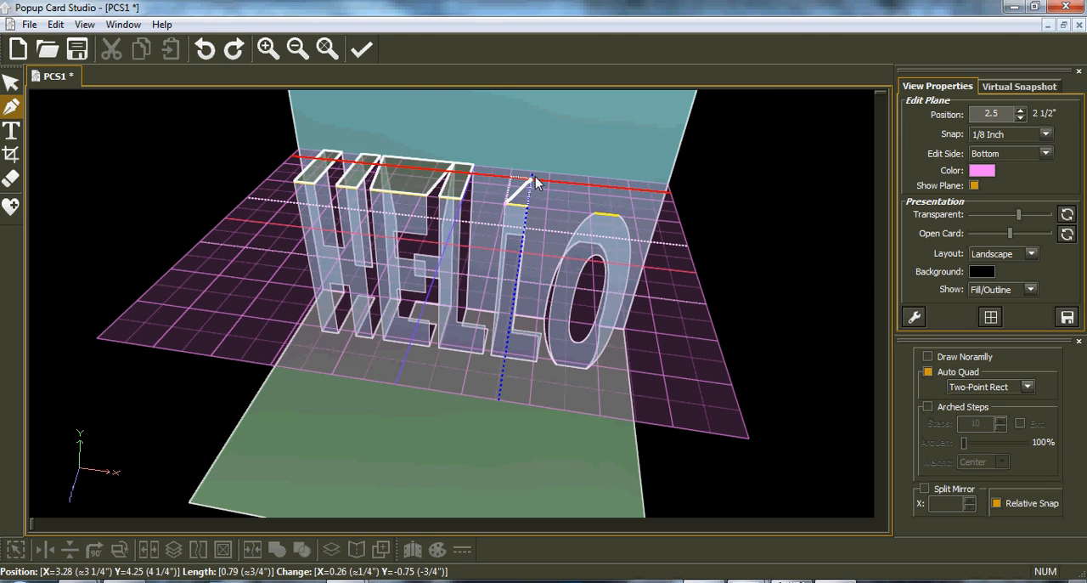
{"action": "left_click", "coordinate": [533, 174]}
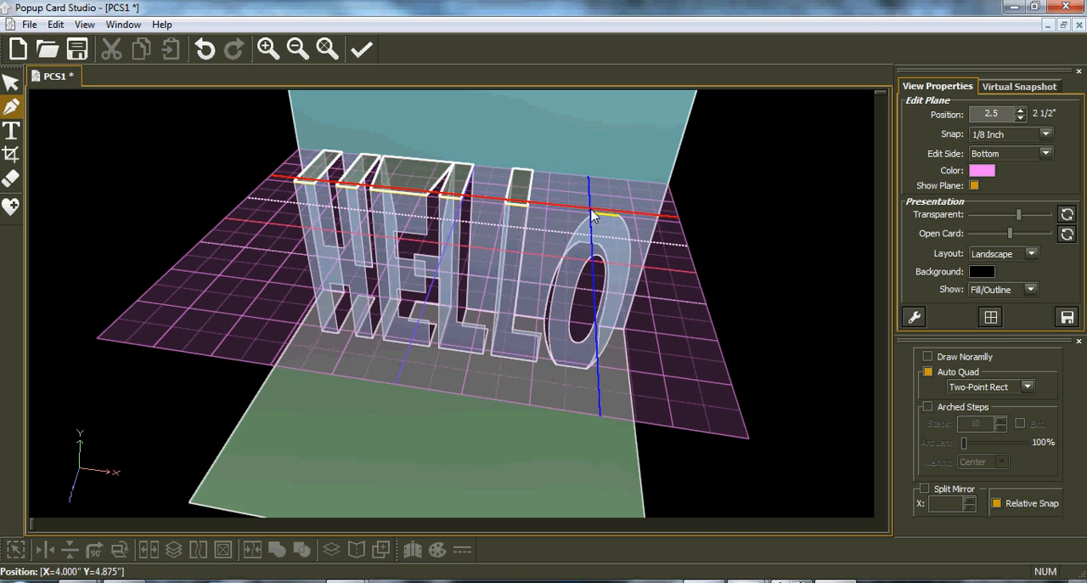
Draw a two-point rectangle from the top of the O to the card's back, about 0.25 inch wide and 1 inch deep.
{"action": "left_click", "coordinate": [599, 207]}
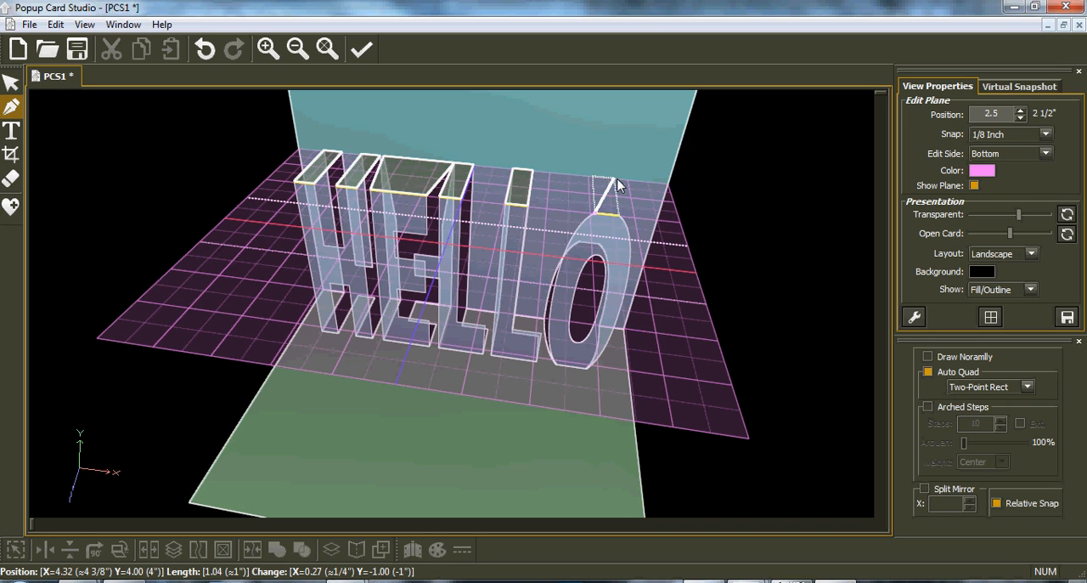
{"action": "left_click", "coordinate": [617, 183]}
{"action": "middle_click_drag", "start_coordinate": [441, 240], "coordinate": [329, 251]}
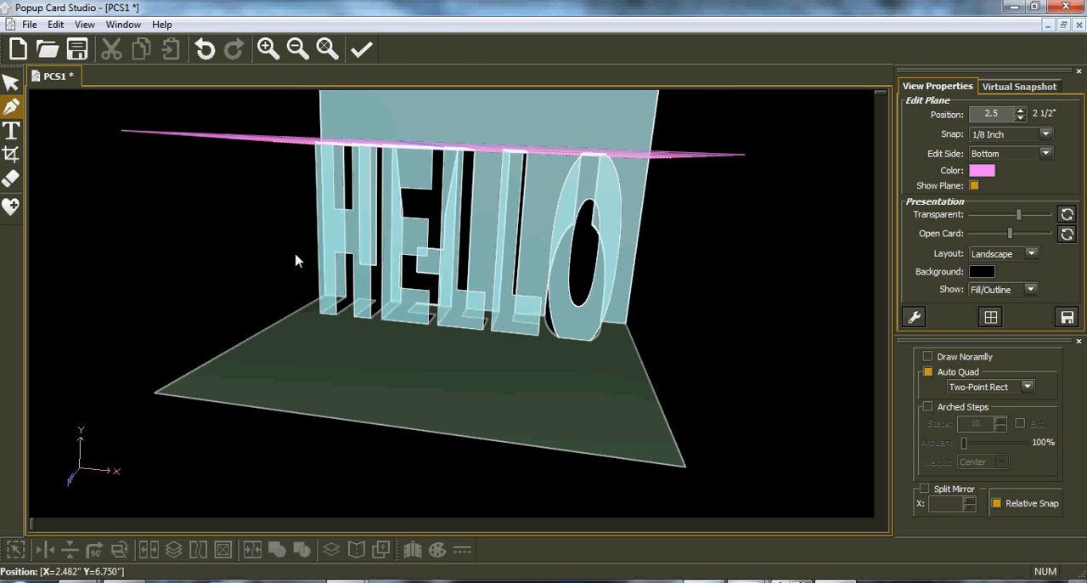
{"action": "middle_click_drag", "start_coordinate": [339, 310], "coordinate": [481, 336]}
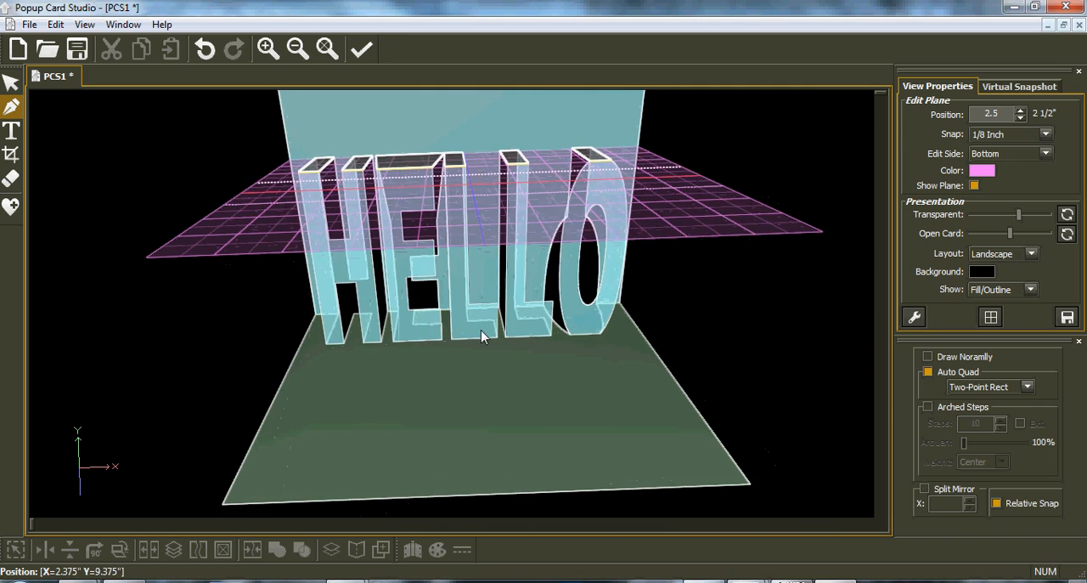
Open the export to the cutting machine and move the card layout to about X 5.89, Y 1.21 on the mat.
{"action": "left_click", "coordinate": [28, 26]}
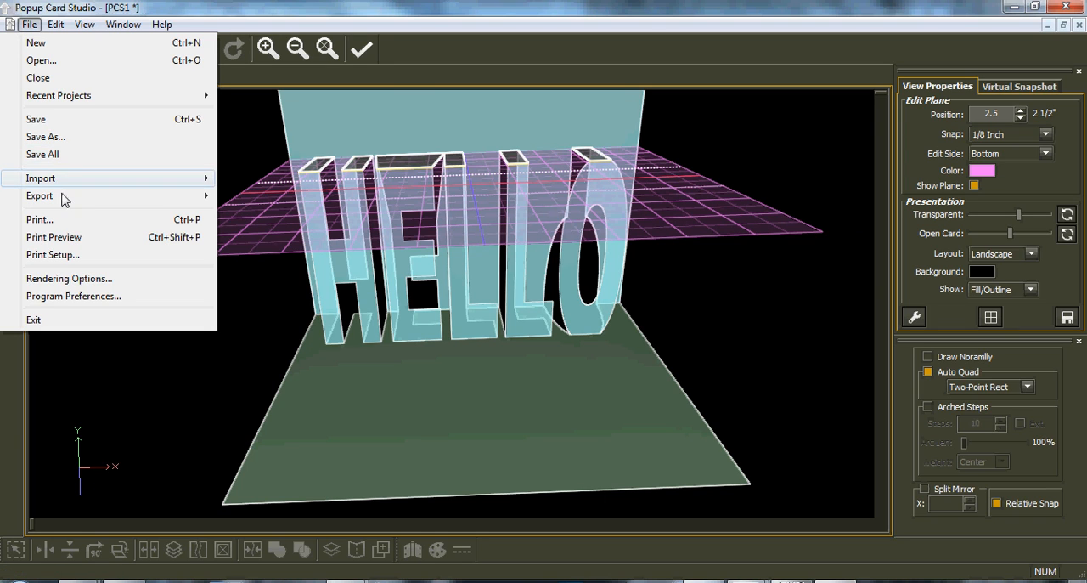
{"action": "mouse_move", "coordinate": [63, 199]}
{"action": "mouse_move", "coordinate": [262, 203]}
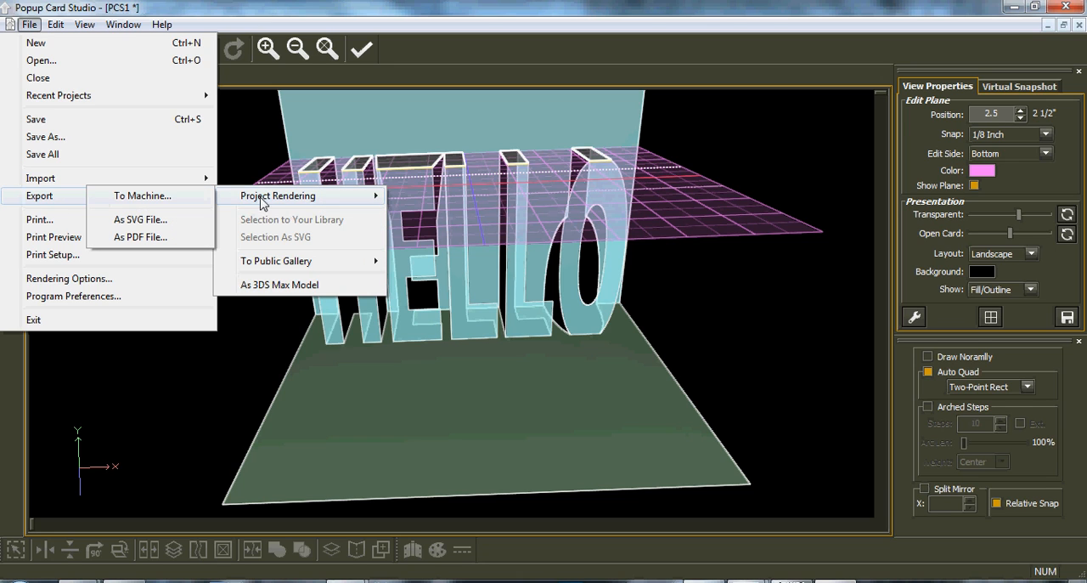
{"action": "left_click", "coordinate": [150, 200]}
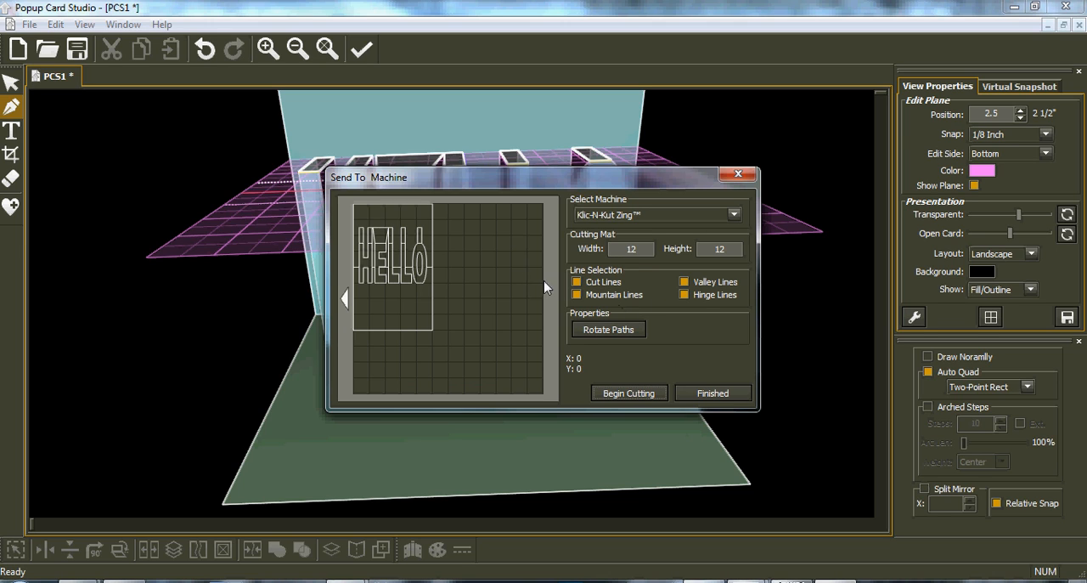
{"action": "left_click_drag", "start_coordinate": [379, 256], "coordinate": [474, 281]}
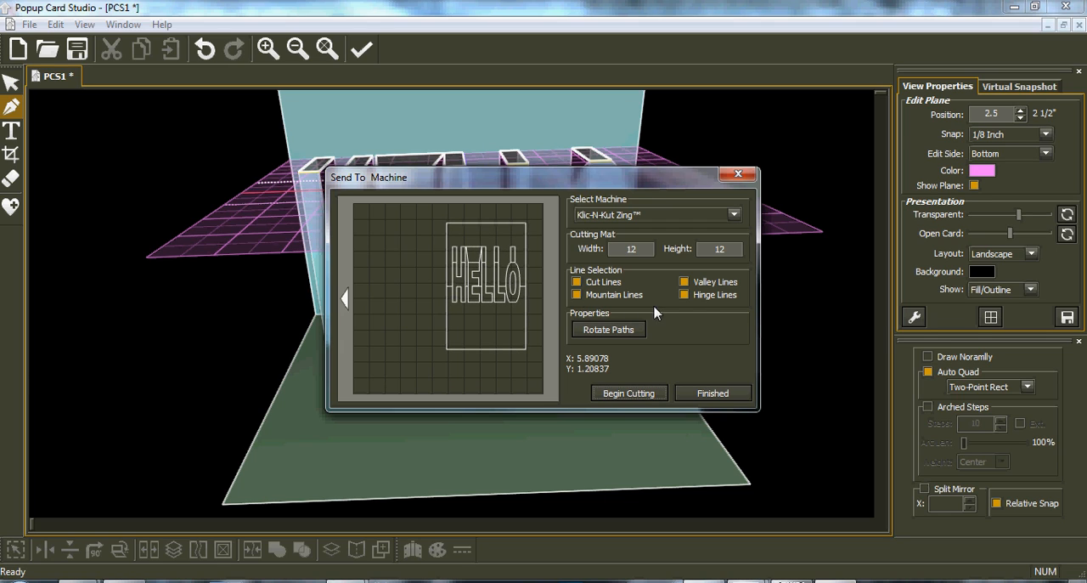
Toggle the cut, mountain and valley lines in the machine preview, and close the dialog without cutting.
{"action": "left_click", "coordinate": [577, 282]}
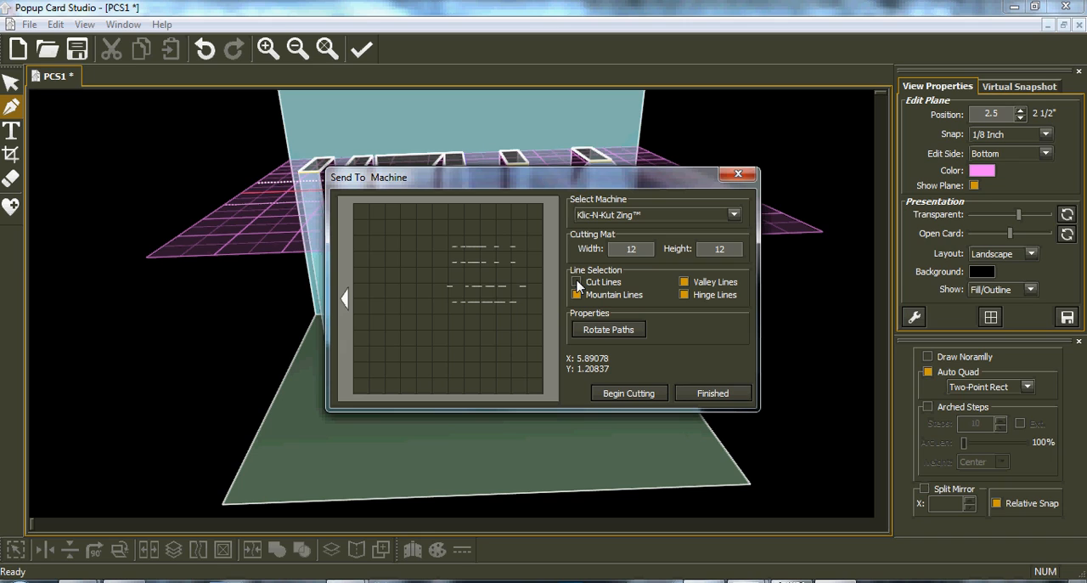
{"action": "left_click", "coordinate": [577, 283]}
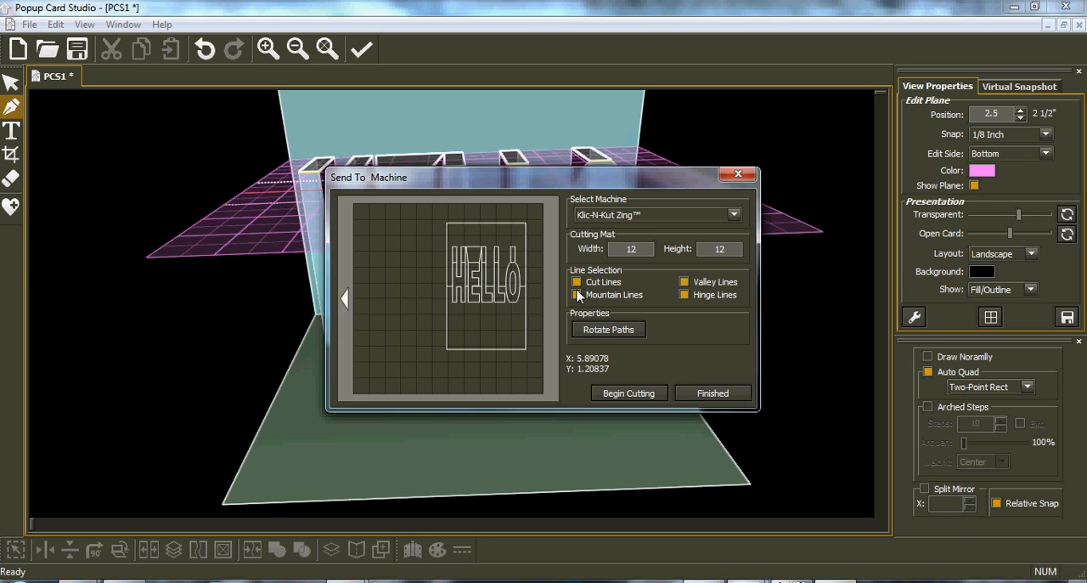
{"action": "left_click", "coordinate": [576, 295]}
{"action": "left_click", "coordinate": [685, 283]}
{"action": "left_click", "coordinate": [713, 394]}
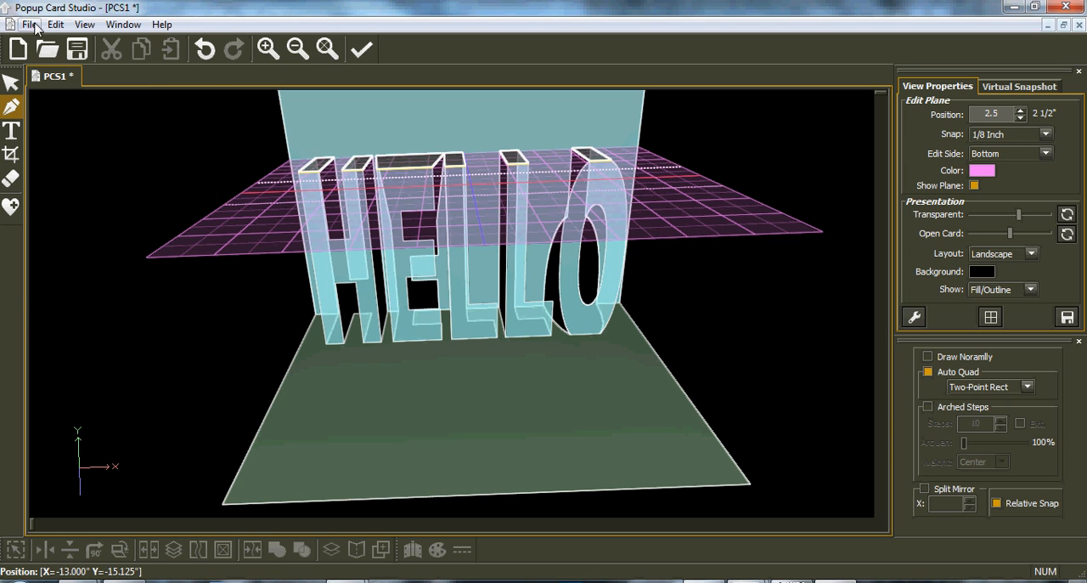
Export the card project to the Desktop as an SVG file named PCSsss.
{"action": "left_click", "coordinate": [31, 25]}
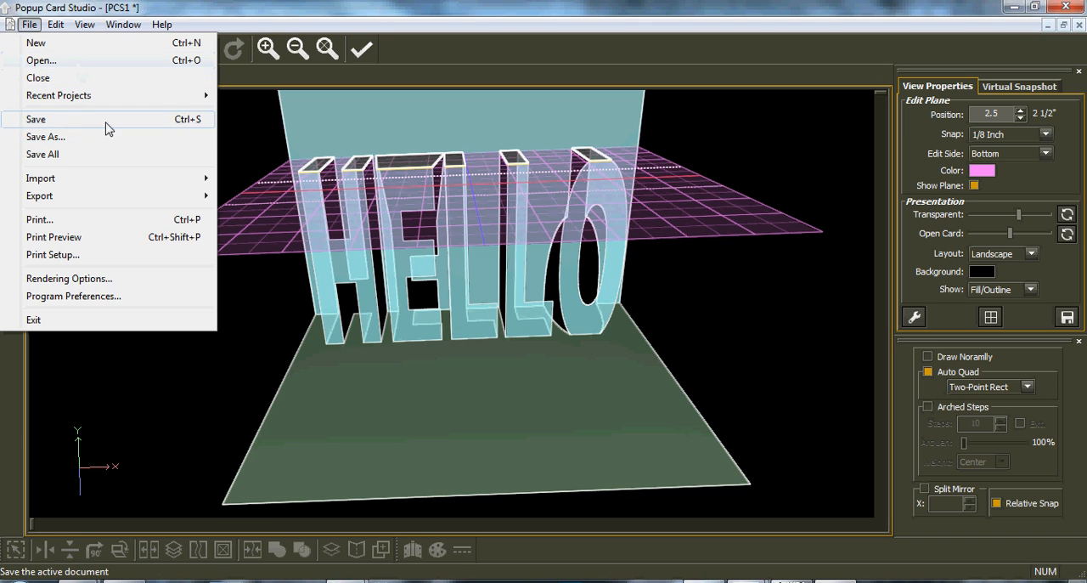
{"action": "mouse_move", "coordinate": [107, 200]}
{"action": "mouse_move", "coordinate": [252, 199]}
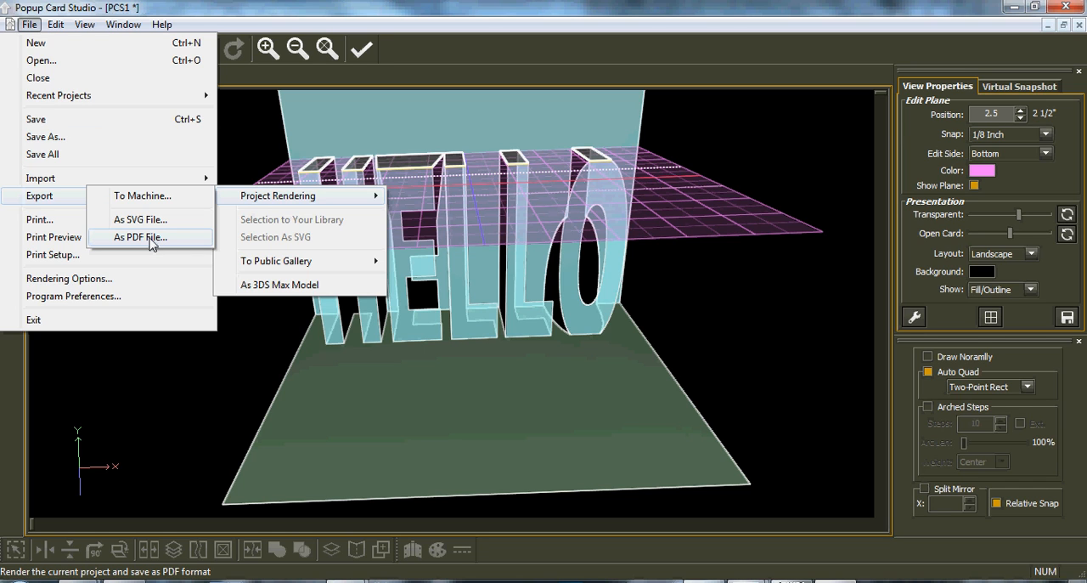
{"action": "left_click", "coordinate": [145, 221]}
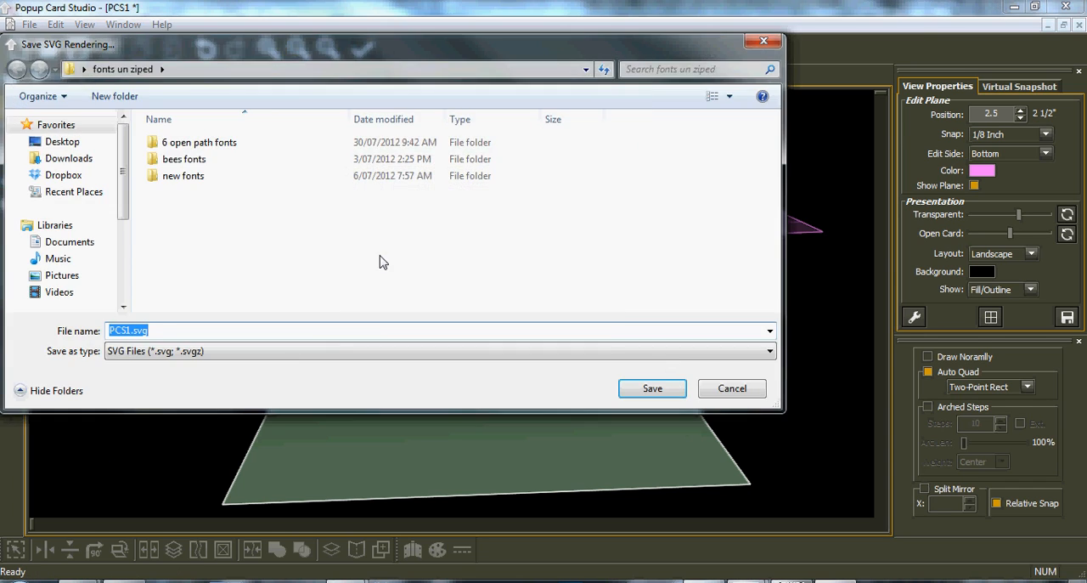
{"action": "left_click", "coordinate": [82, 142]}
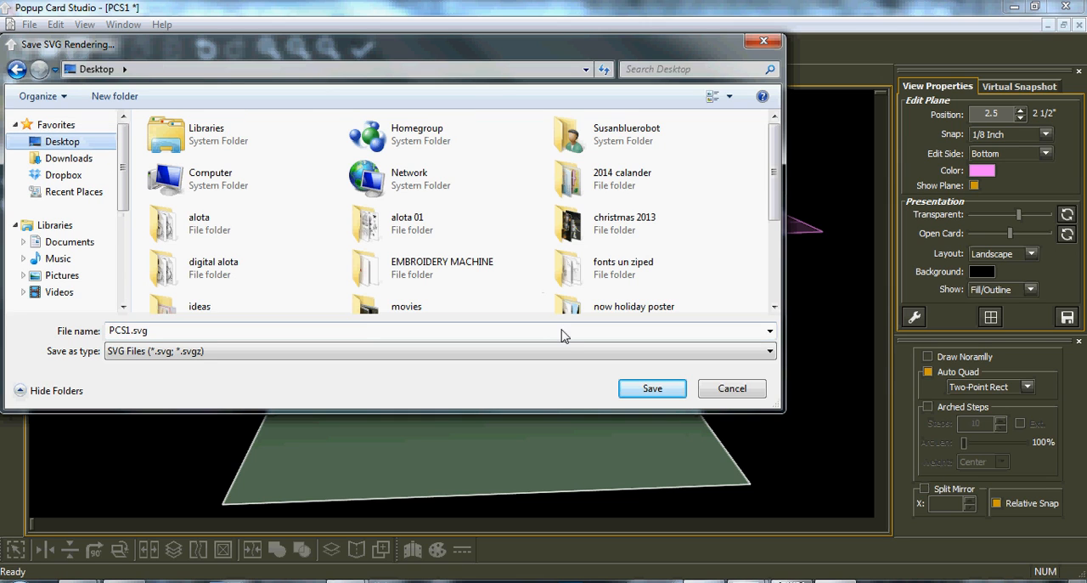
{"action": "double_click", "coordinate": [127, 331]}
{"action": "left_click_drag", "start_coordinate": [149, 331], "coordinate": [128, 329]}
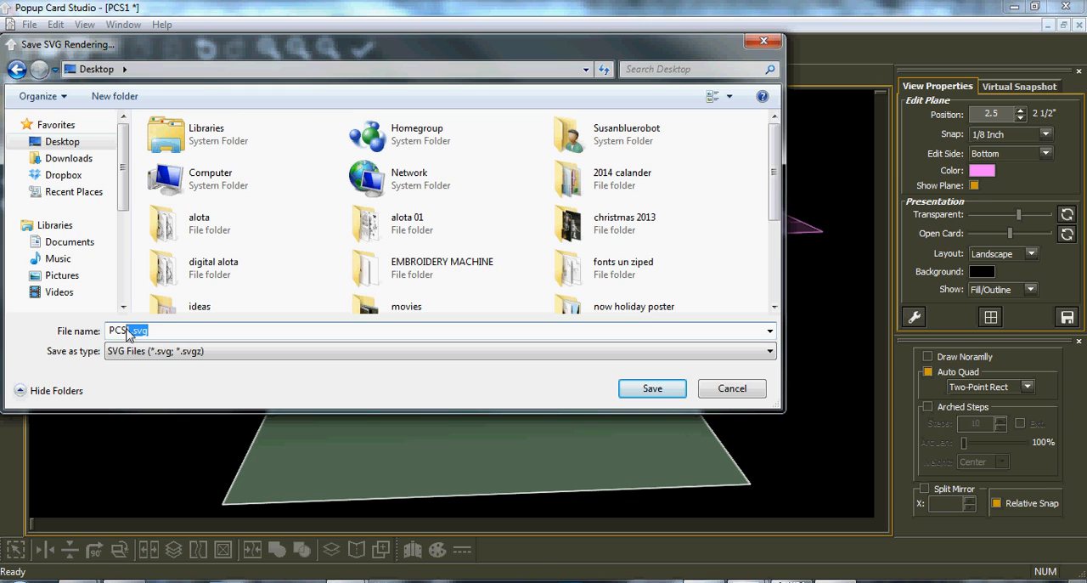
{"action": "type", "text": "sss"}
{"action": "left_click", "coordinate": [648, 388]}
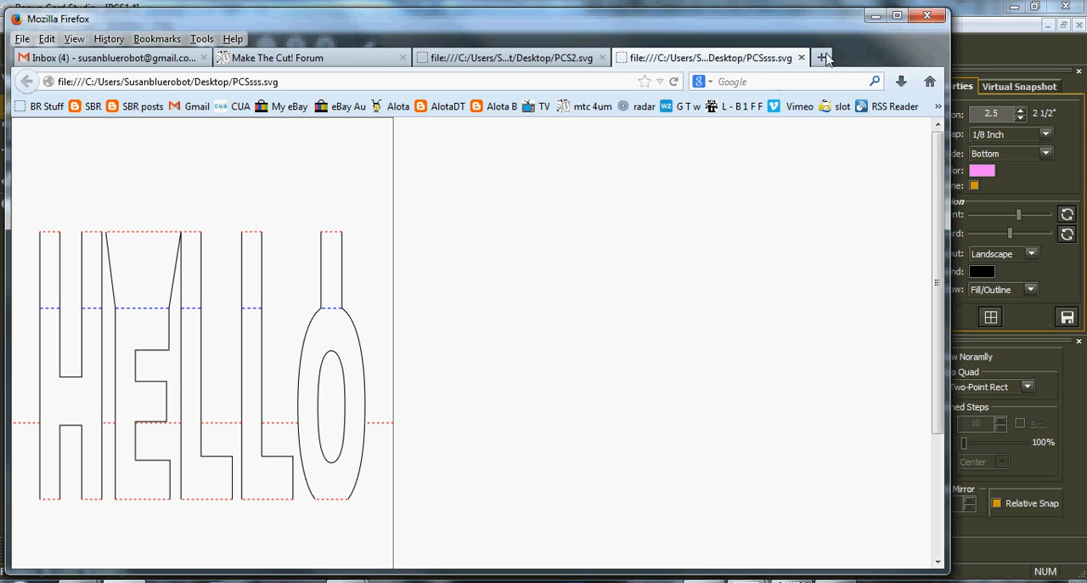
Switch to Make The Cut! and import PCSsss.svg from the Desktop onto the mat.
{"action": "left_click", "coordinate": [797, 581]}
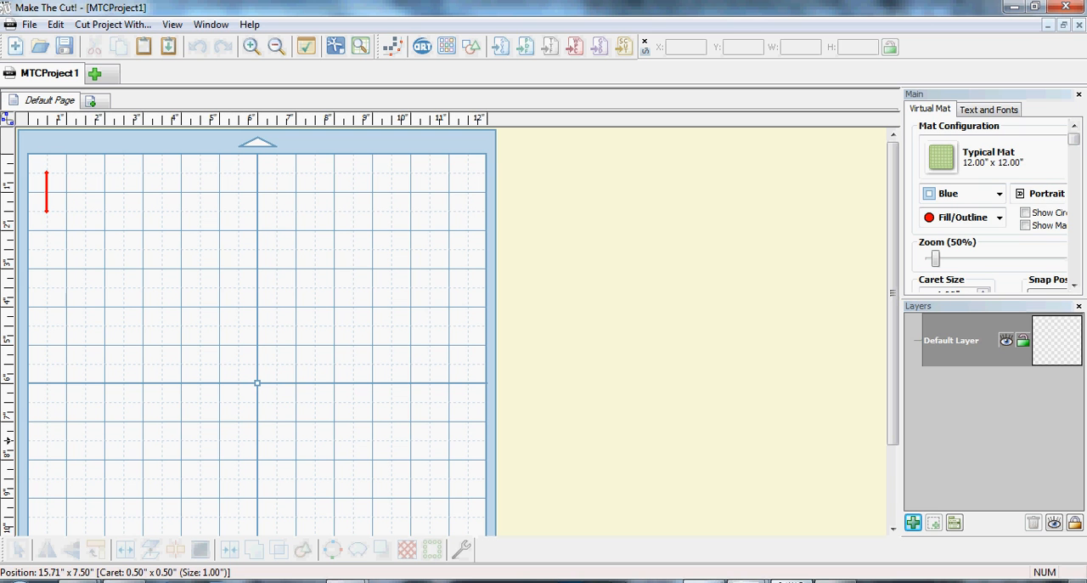
{"action": "left_click", "coordinate": [500, 50]}
{"action": "left_click_drag", "start_coordinate": [764, 304], "coordinate": [788, 448]}
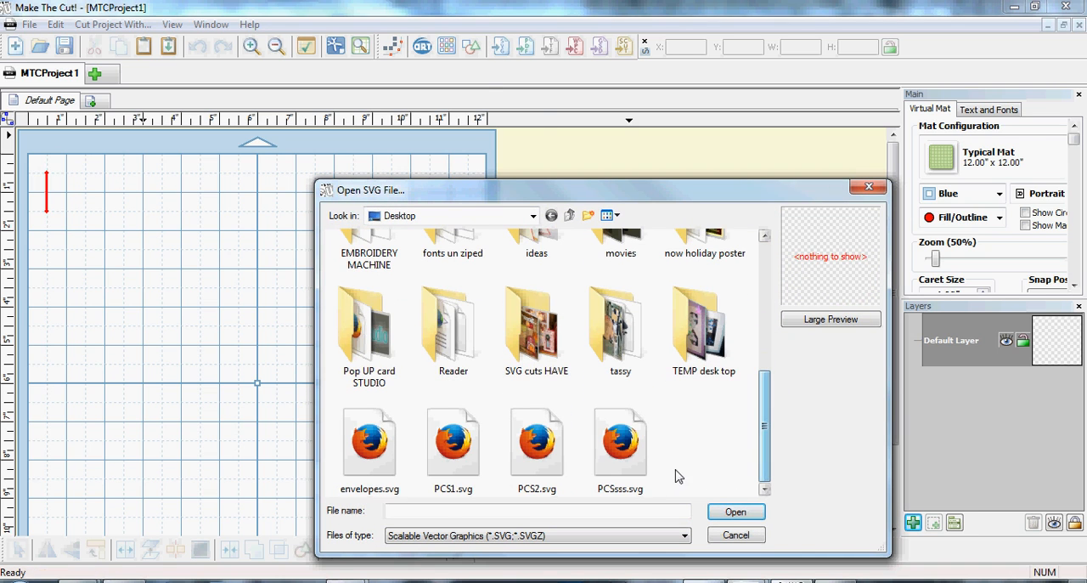
{"action": "left_click", "coordinate": [639, 453]}
{"action": "left_click", "coordinate": [736, 512]}
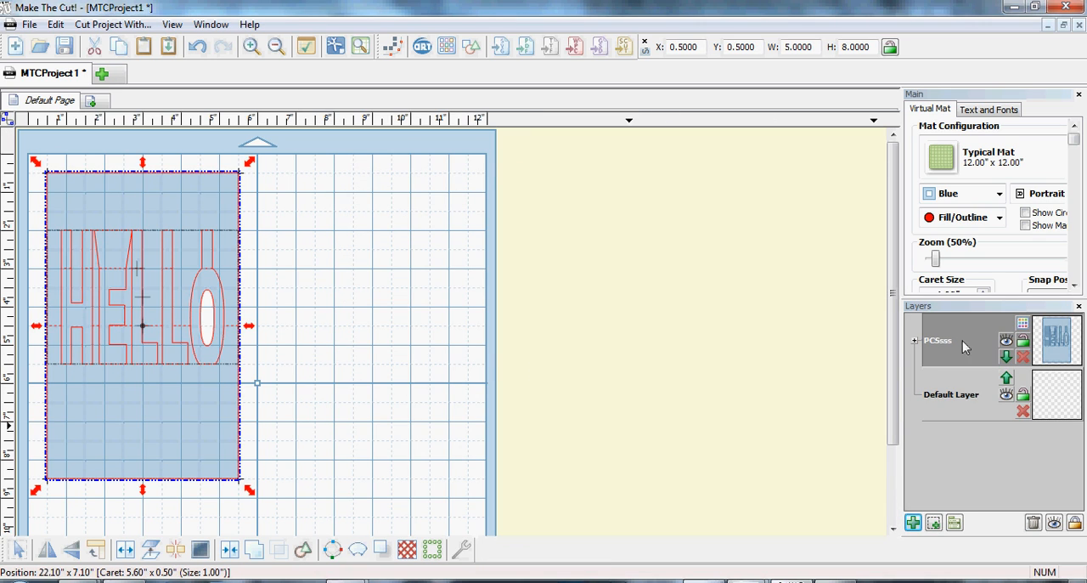
Split the imported PCSsss layer with To Each Its Own, and turn the cut-lines layer's visibility off and back on.
{"action": "left_click", "coordinate": [916, 341]}
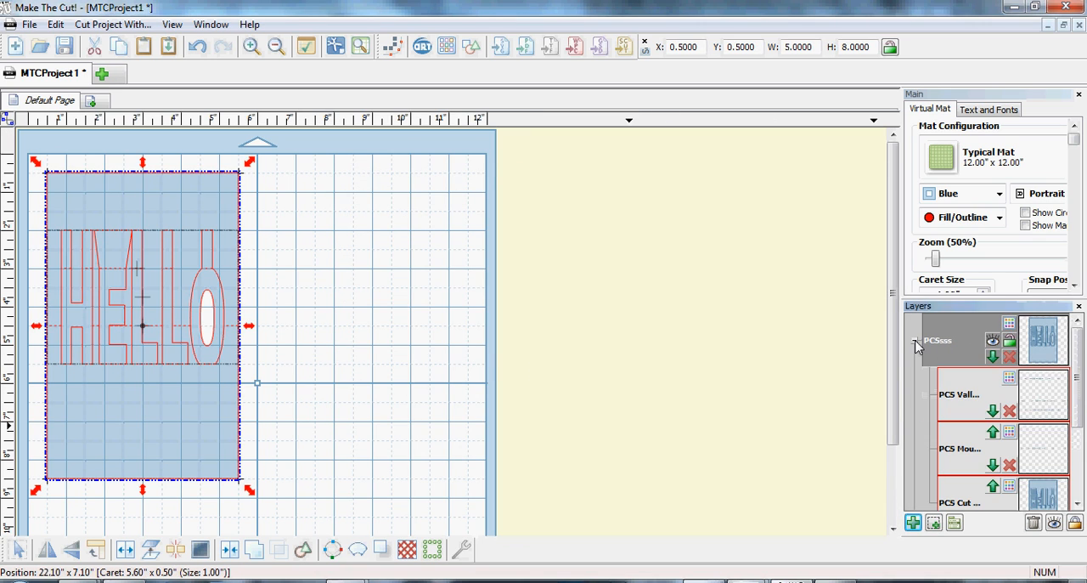
{"action": "left_click", "coordinate": [916, 341]}
{"action": "right_click", "coordinate": [936, 347]}
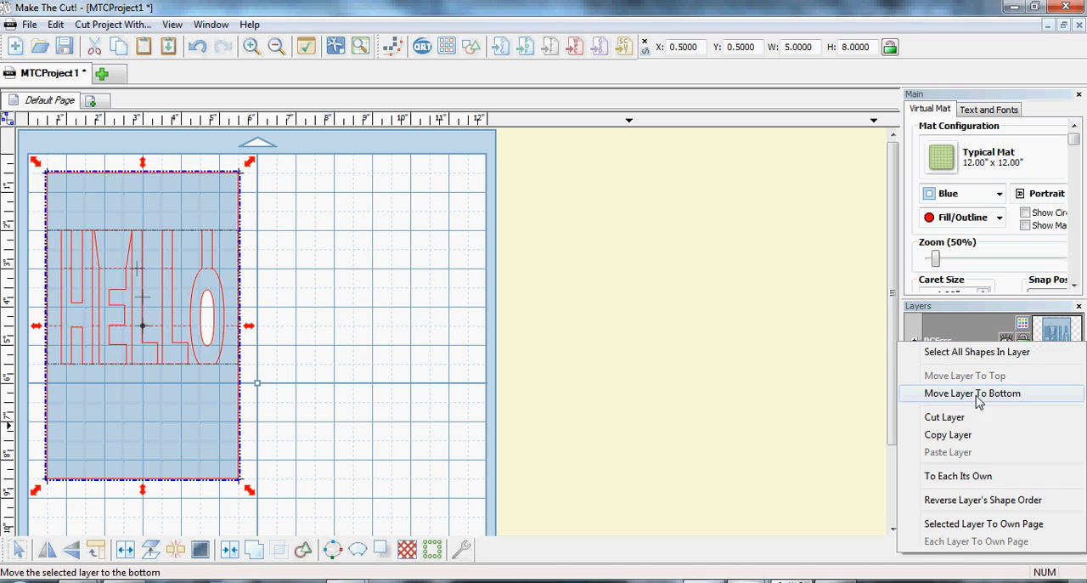
{"action": "left_click", "coordinate": [999, 474]}
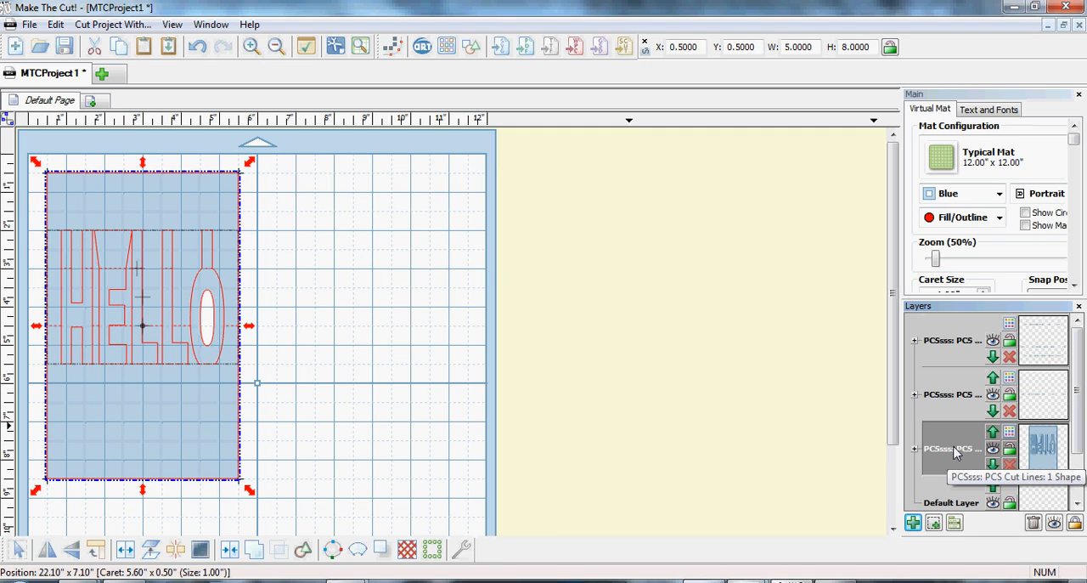
{"action": "left_click", "coordinate": [993, 448]}
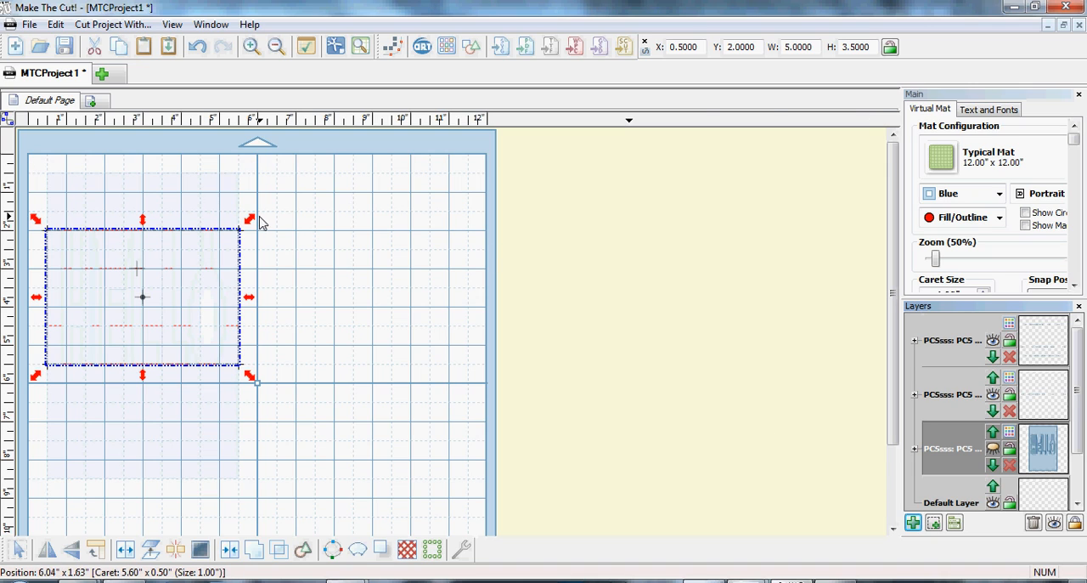
{"action": "left_click", "coordinate": [993, 451]}
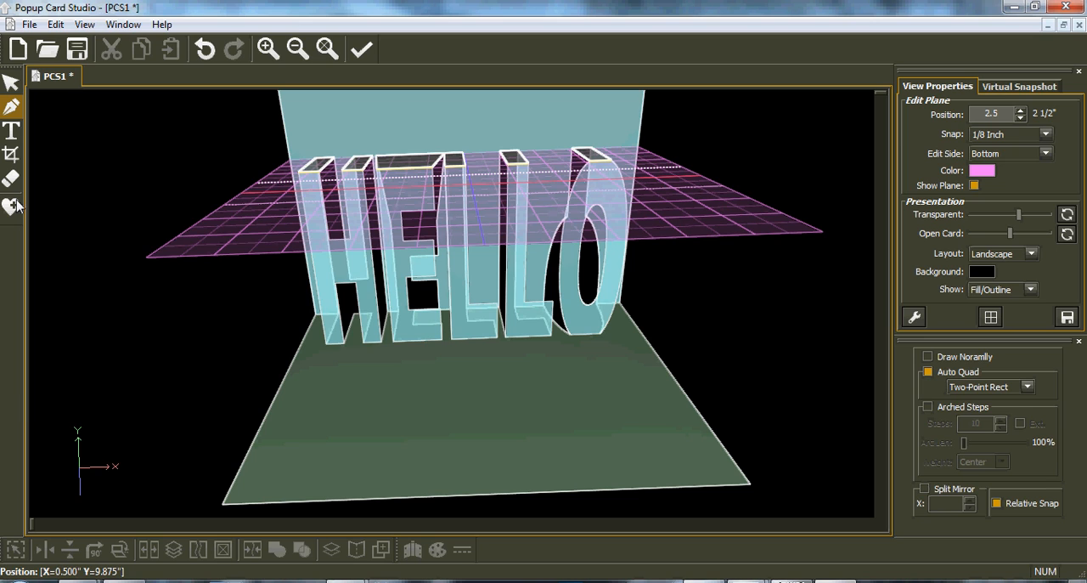
Switch to Popup Card Studio and open the HELLO text's plane and the E's top-panel plane in turn with the selection tool.
{"action": "left_click", "coordinate": [15, 83]}
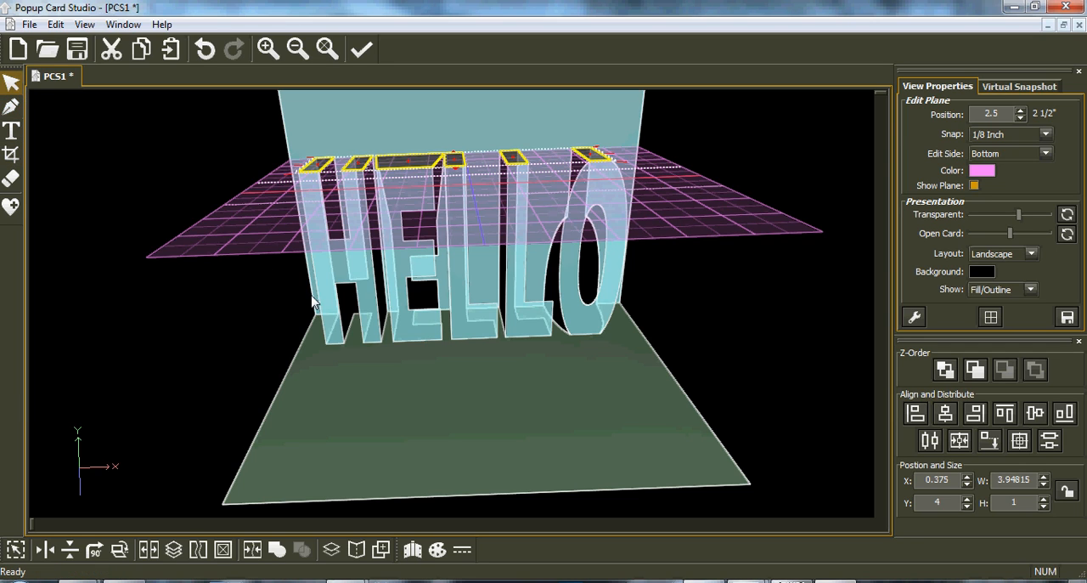
{"action": "left_click", "coordinate": [382, 311]}
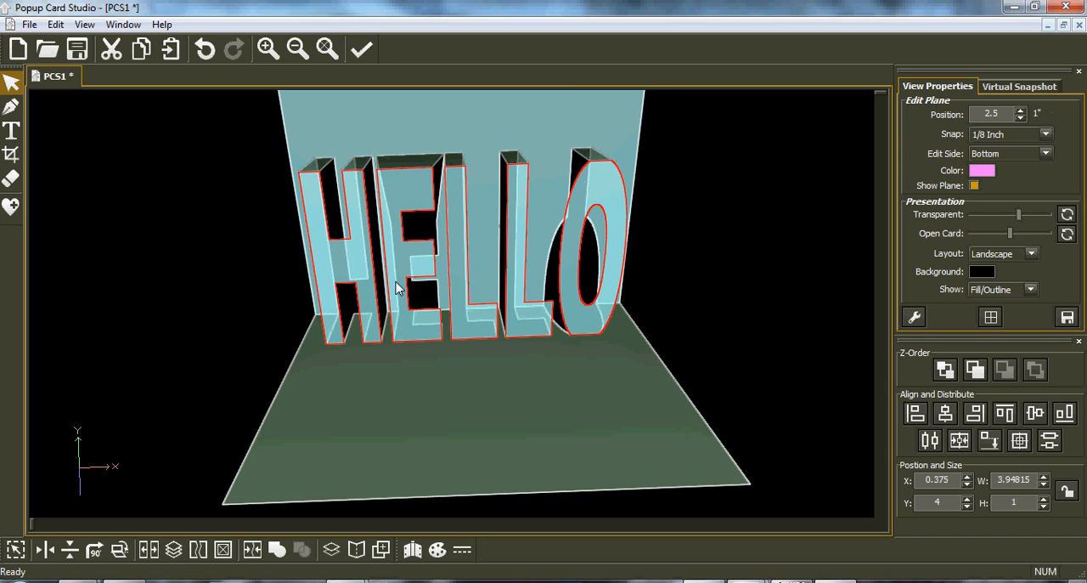
{"action": "double_click", "coordinate": [396, 288]}
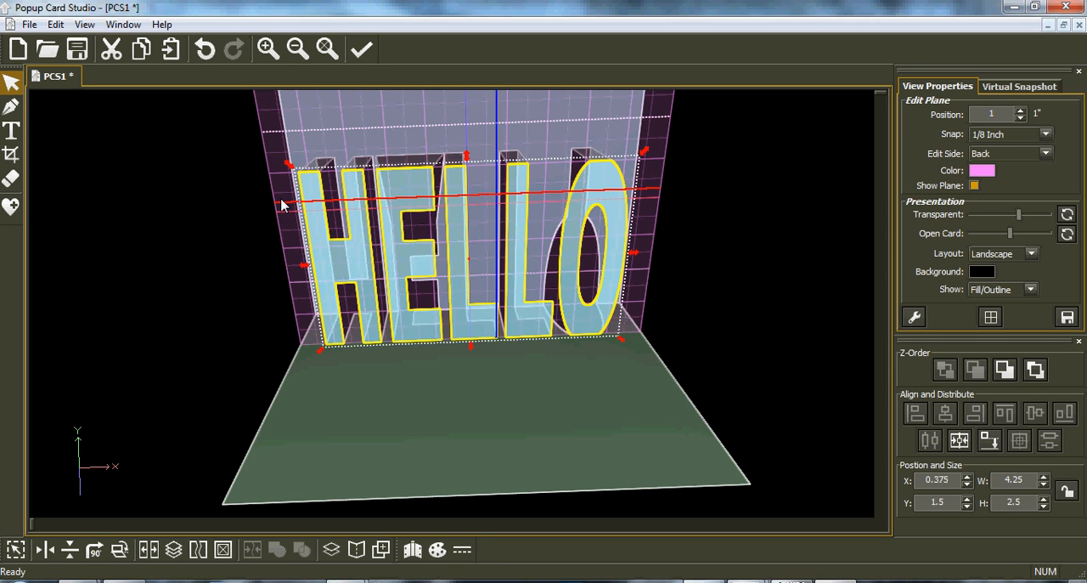
{"action": "double_click", "coordinate": [432, 133]}
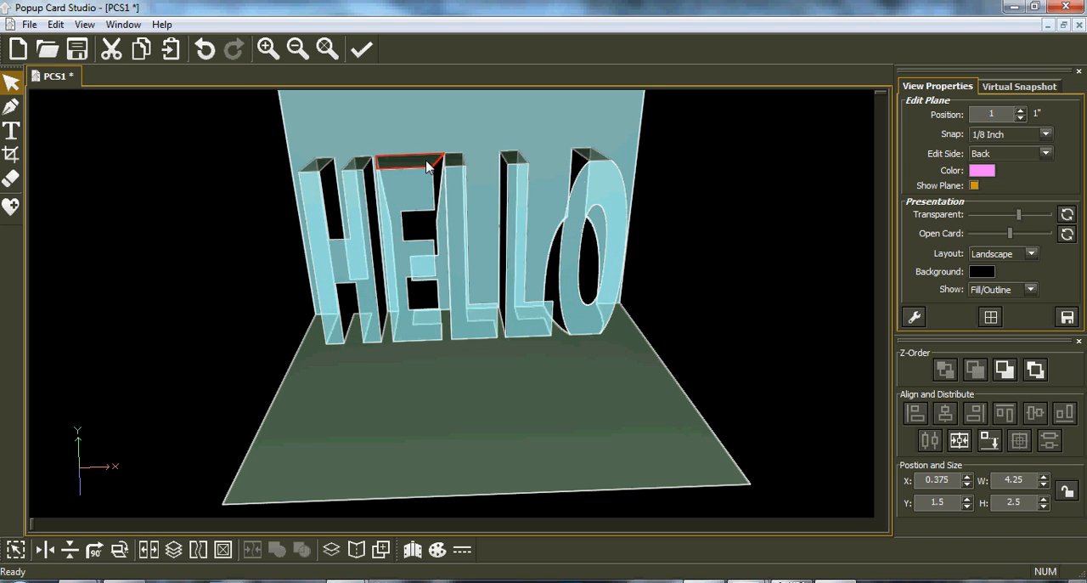
{"action": "double_click", "coordinate": [427, 166]}
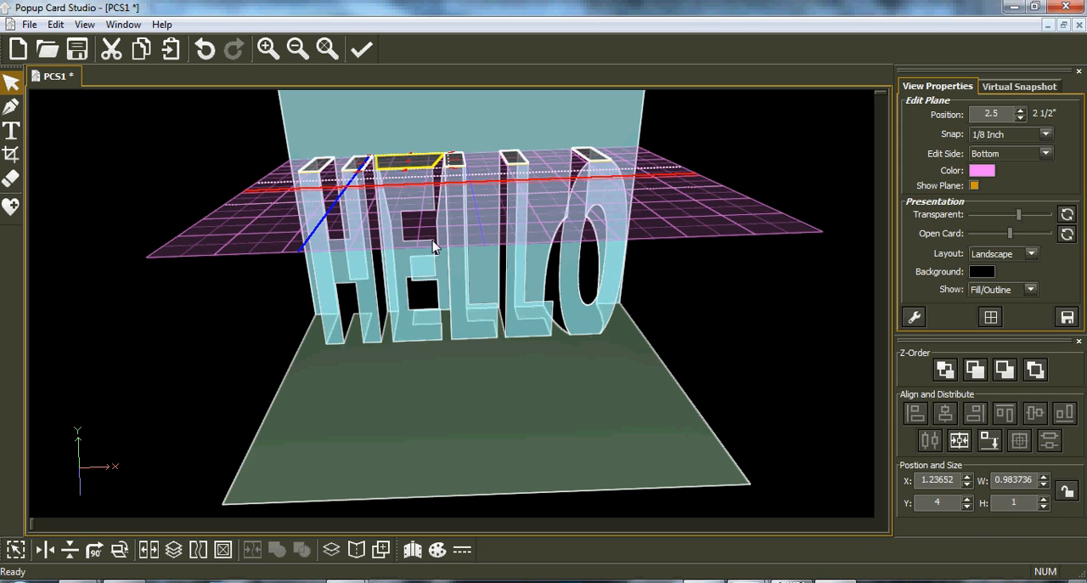
{"action": "double_click", "coordinate": [484, 286]}
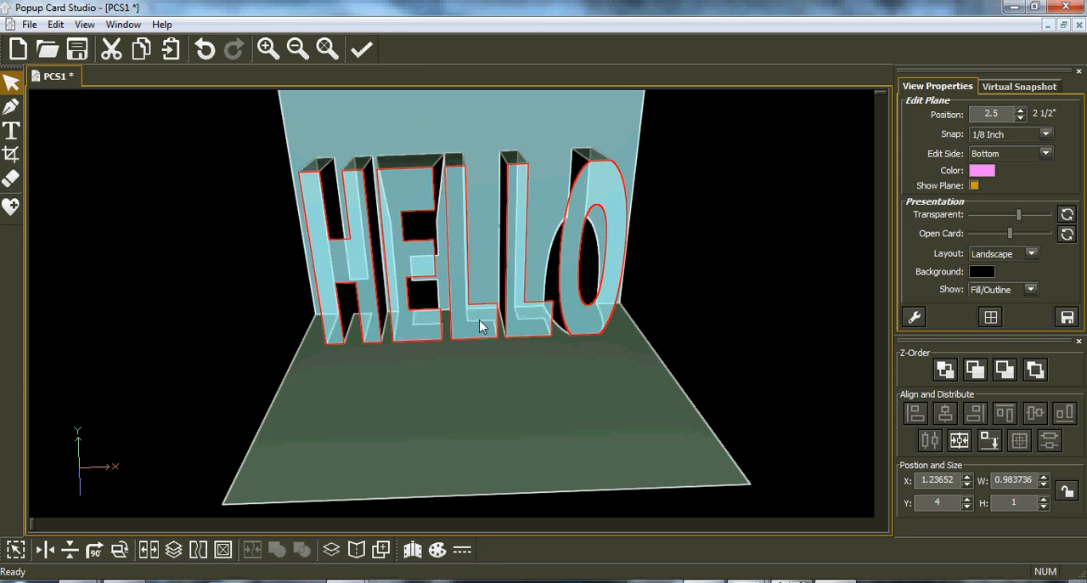
Copy the HELLO text shape from its plane and paste it onto the mat in Make The Cut!
{"action": "double_click", "coordinate": [480, 320]}
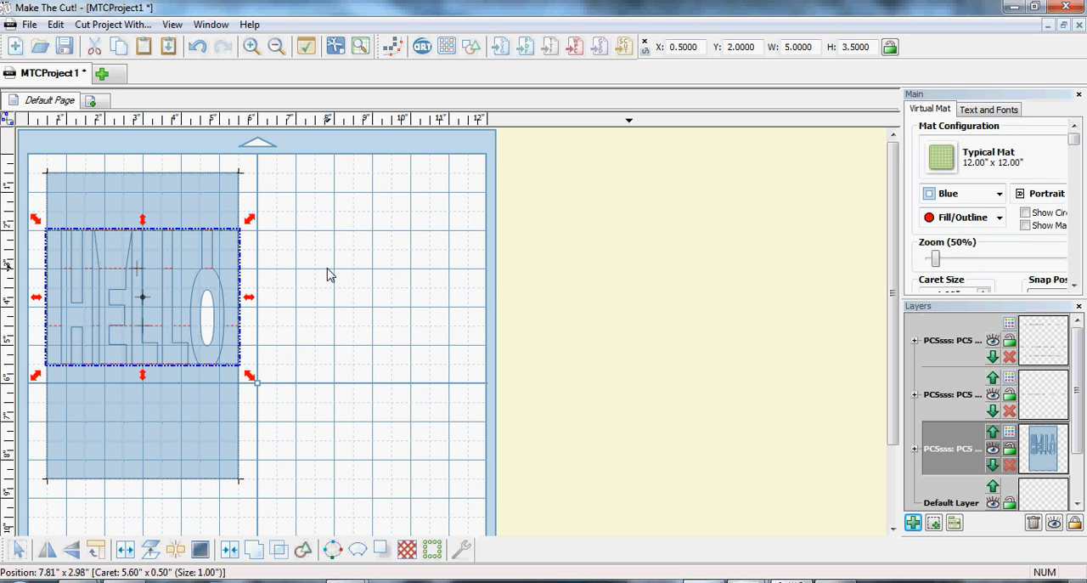
{"action": "left_click", "coordinate": [163, 50]}
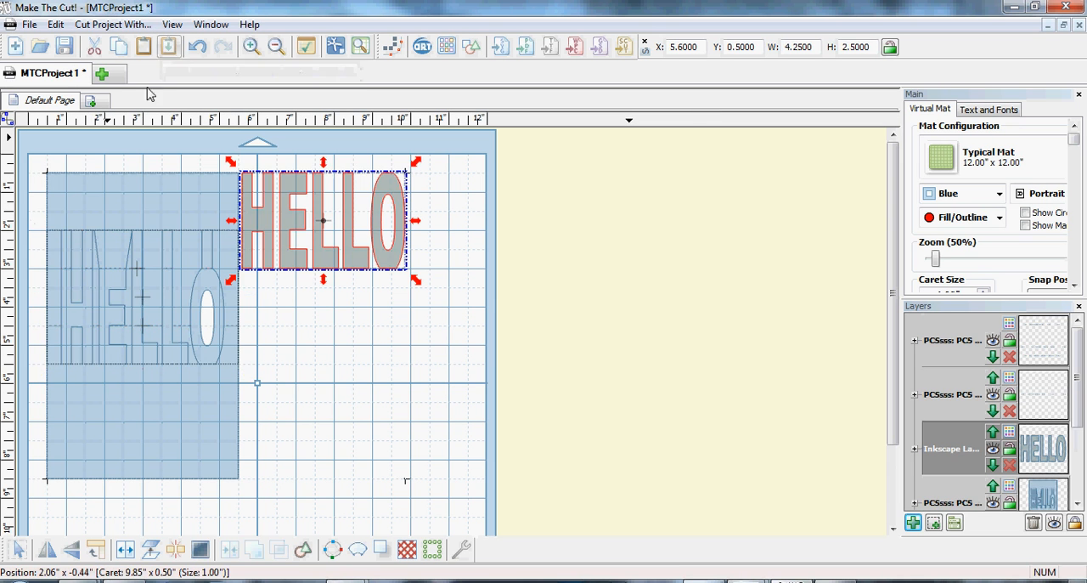
Align the pasted HELLO over the card's letters, and move it clear beside the card at about X 6.70, Y 1.50.
{"action": "left_click_drag", "start_coordinate": [346, 257], "coordinate": [174, 354]}
{"action": "key", "text": "Left"}
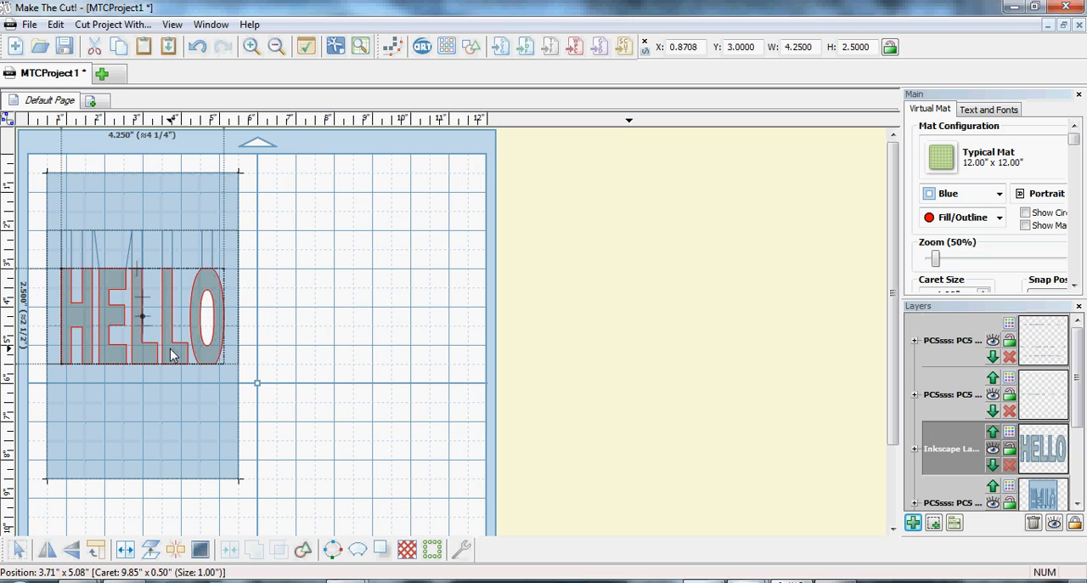
{"action": "key", "text": "Down"}
{"action": "key", "text": "Up"}
{"action": "left_click", "coordinate": [172, 355]}
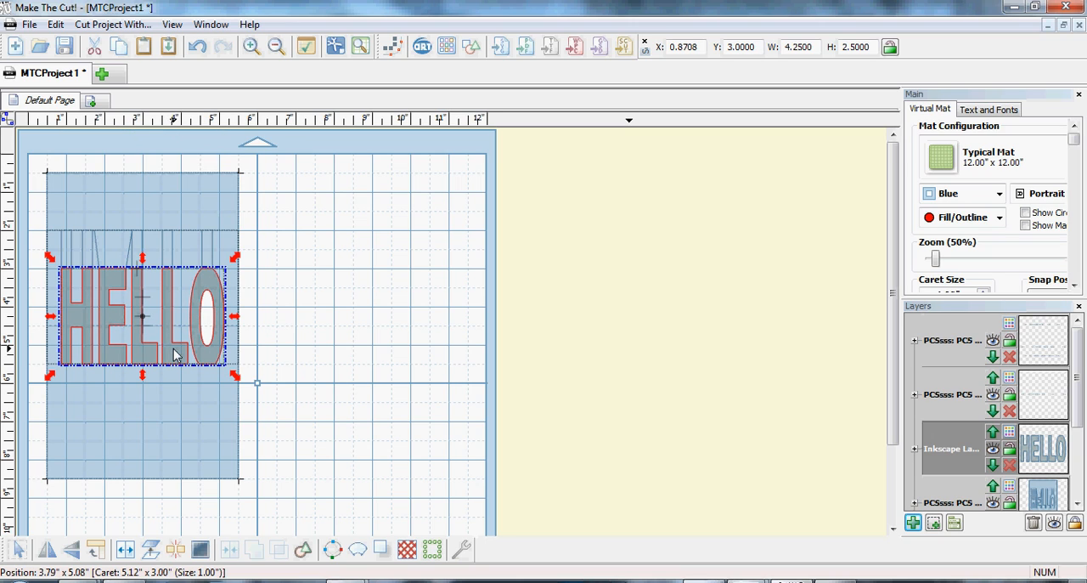
{"action": "left_click_drag", "start_coordinate": [164, 355], "coordinate": [388, 297]}
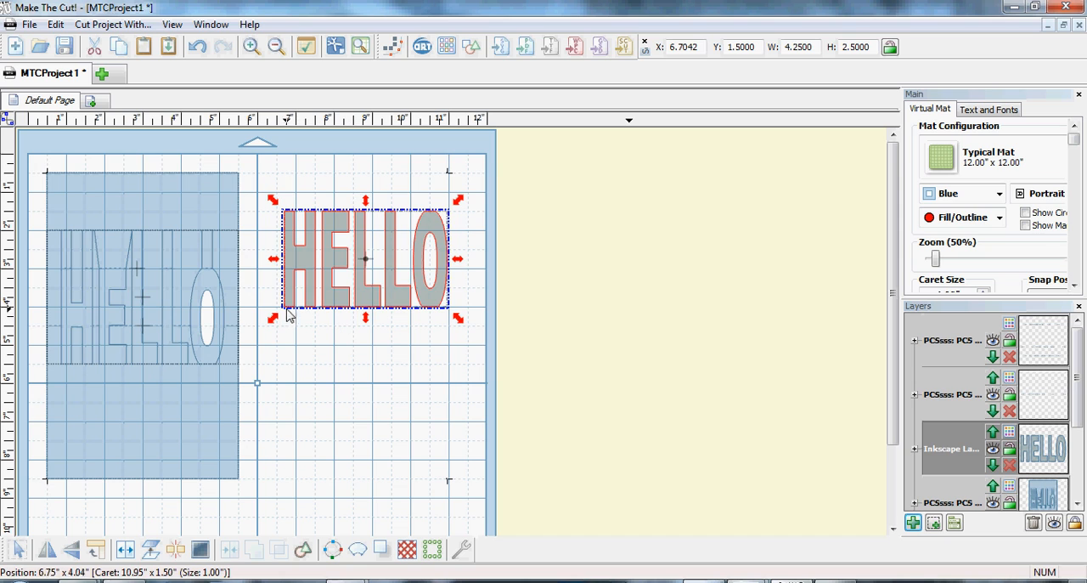
Draw a thin rectangle about 4.77 by 0.10 inches across the bottom edge of the HELLO lettering, reusing the recently used rectangle shape.
{"action": "left_click", "coordinate": [6, 122]}
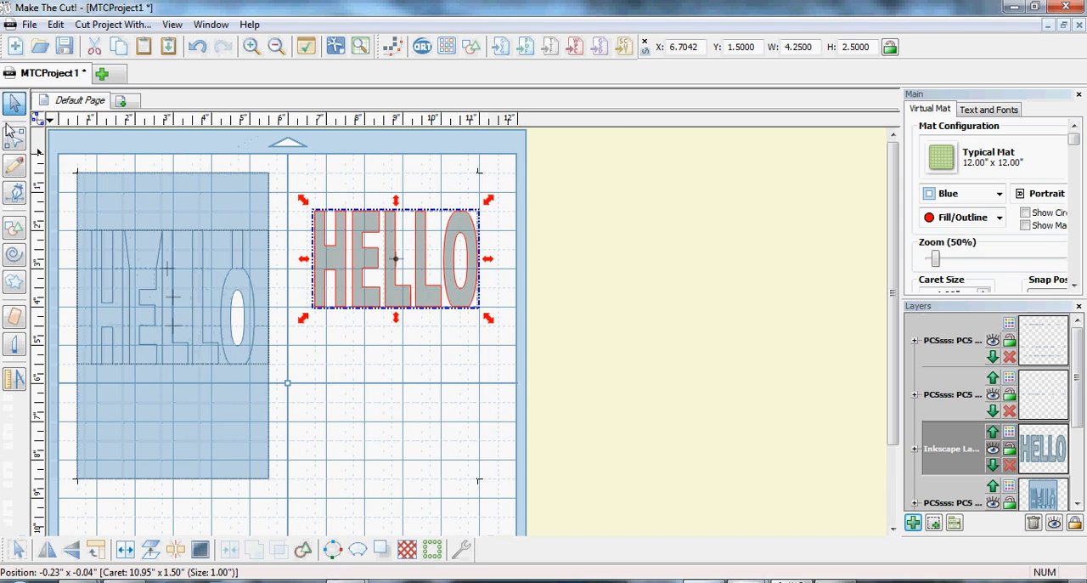
{"action": "left_click", "coordinate": [13, 231]}
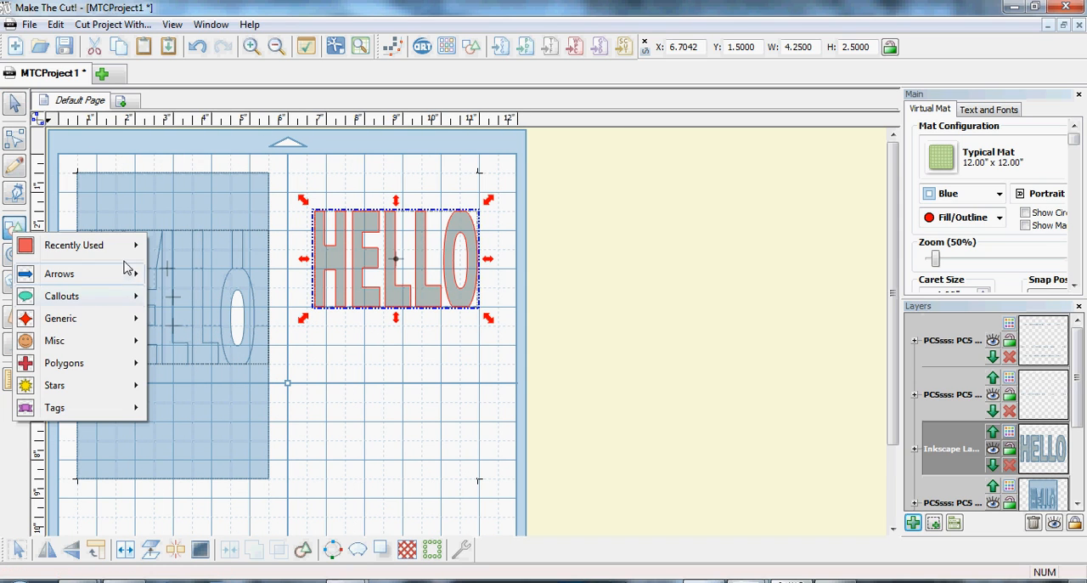
{"action": "mouse_move", "coordinate": [128, 247]}
{"action": "left_click", "coordinate": [190, 246]}
{"action": "left_click_drag", "start_coordinate": [299, 310], "coordinate": [482, 311]}
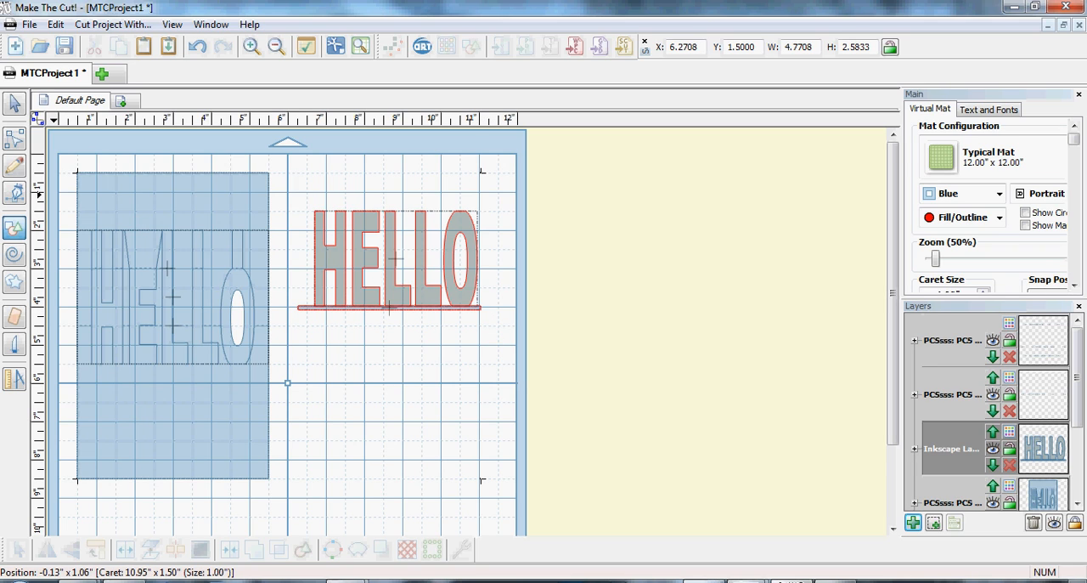
Subtract the thin strip from the lettering with a B-A Difference Boolean join, and move HELLO over the card's letters at about X 0.87, Y 2.98.
{"action": "left_click", "coordinate": [14, 102]}
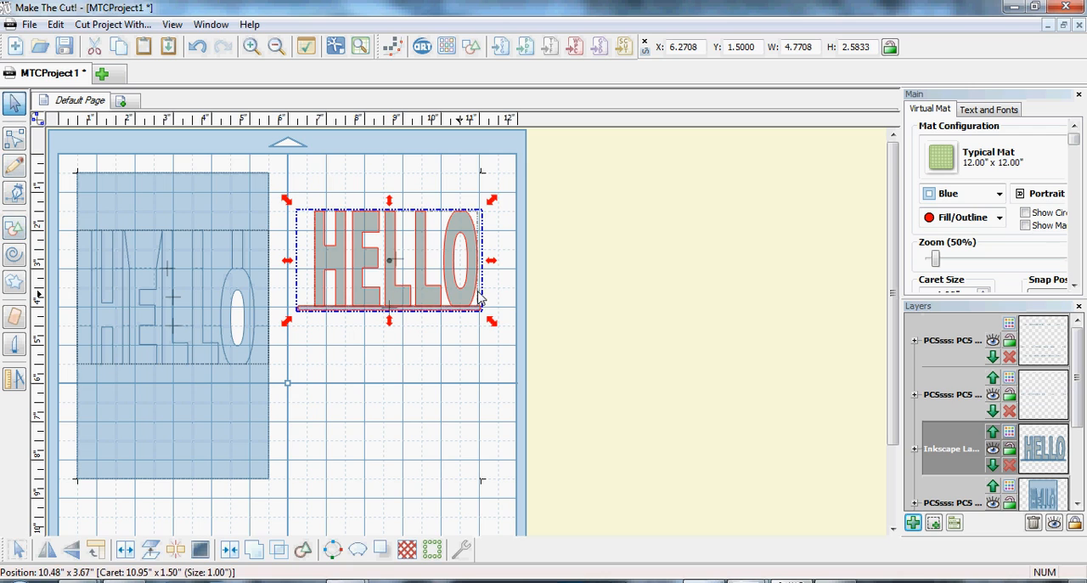
{"action": "left_click", "coordinate": [255, 551]}
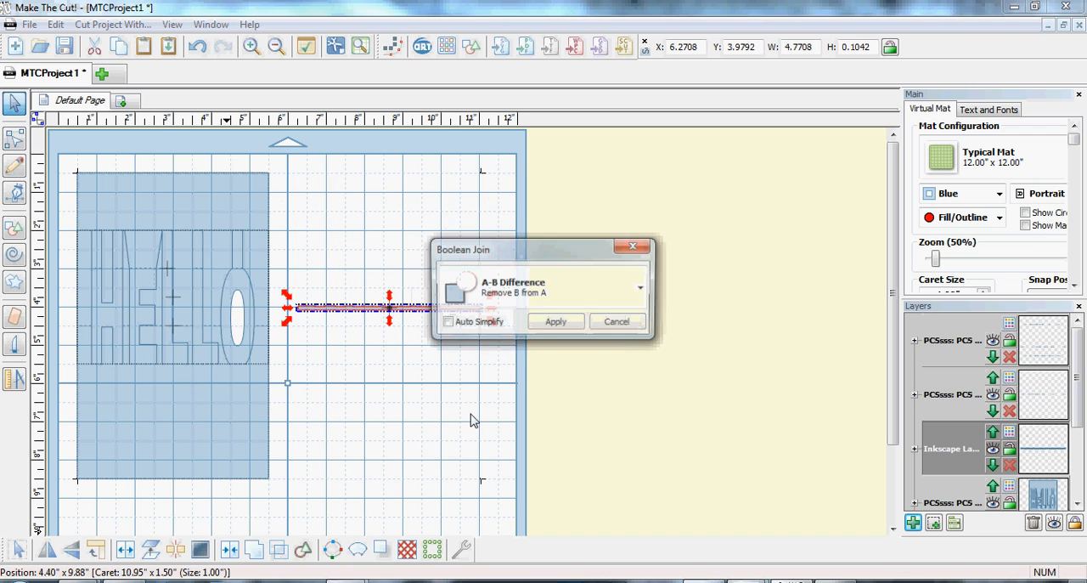
{"action": "left_click", "coordinate": [643, 298]}
{"action": "left_click", "coordinate": [538, 373]}
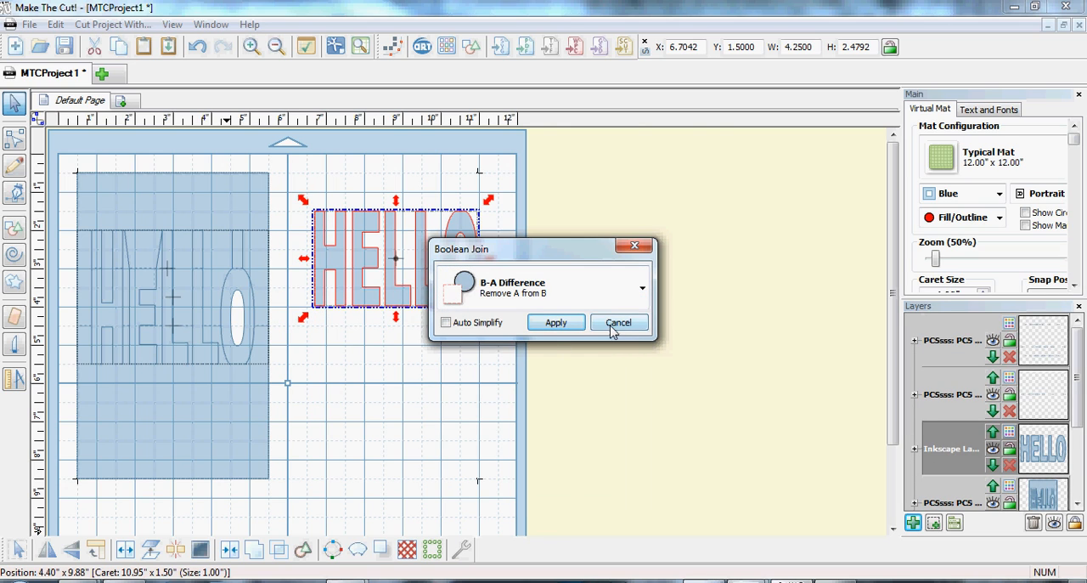
{"action": "left_click", "coordinate": [554, 323]}
{"action": "left_click_drag", "start_coordinate": [416, 267], "coordinate": [198, 324]}
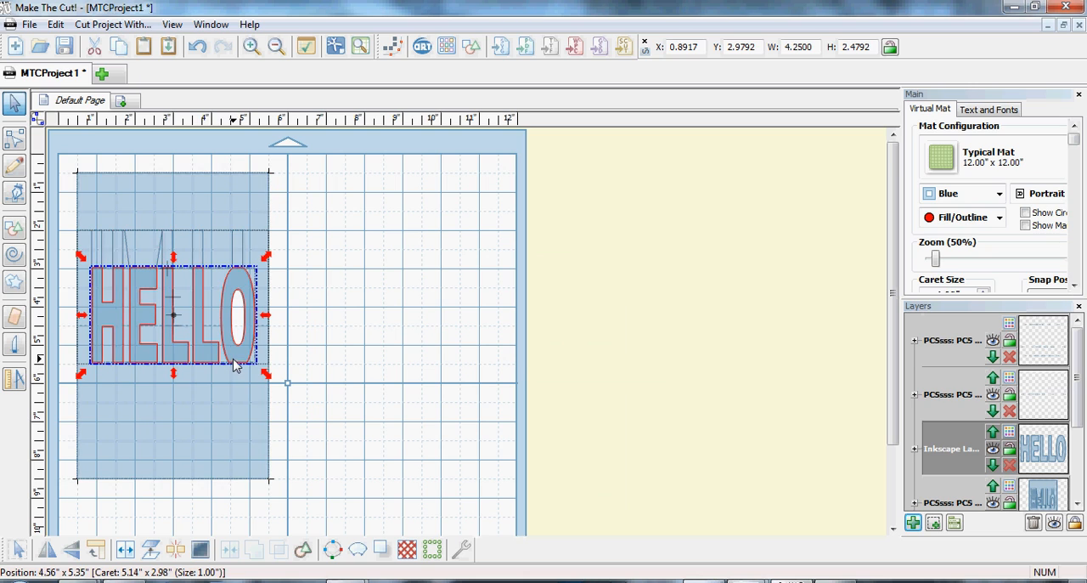
{"action": "left_click_drag", "start_coordinate": [199, 348], "coordinate": [198, 348]}
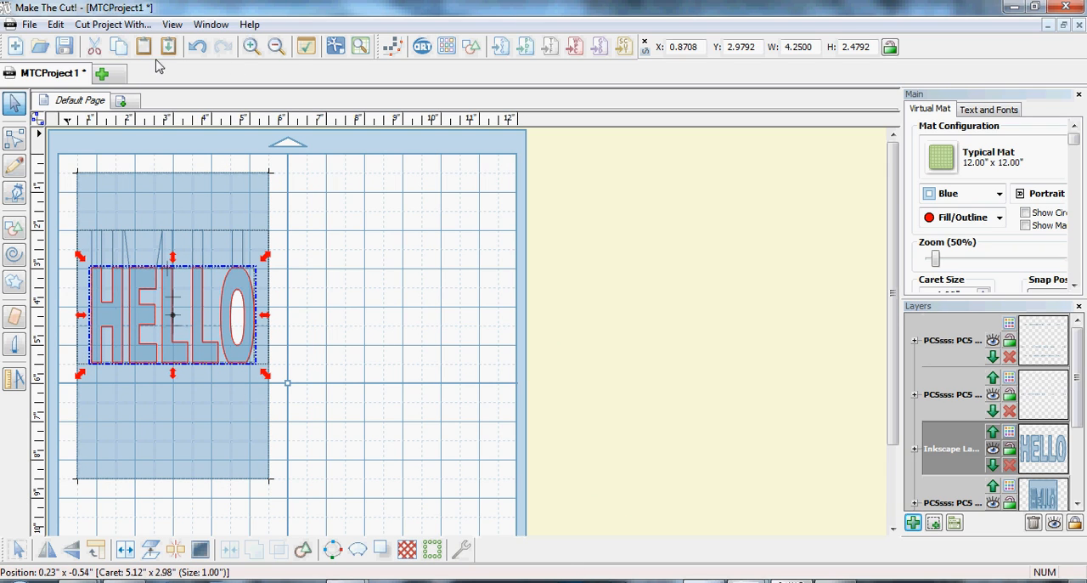
Start a new project, add the tux penguin from Your Shapes in the basic shapes library, and select the whole figure.
{"action": "left_click", "coordinate": [103, 75]}
{"action": "left_click", "coordinate": [472, 47]}
{"action": "left_click_drag", "start_coordinate": [715, 268], "coordinate": [729, 431]}
{"action": "double_click", "coordinate": [575, 389]}
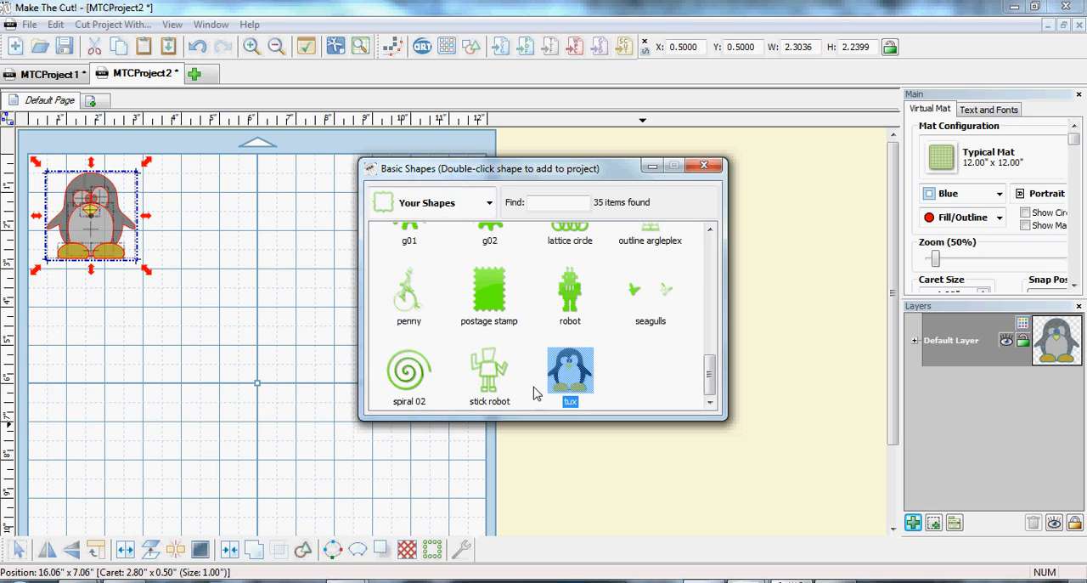
{"action": "left_click_drag", "start_coordinate": [196, 294], "coordinate": [32, 153]}
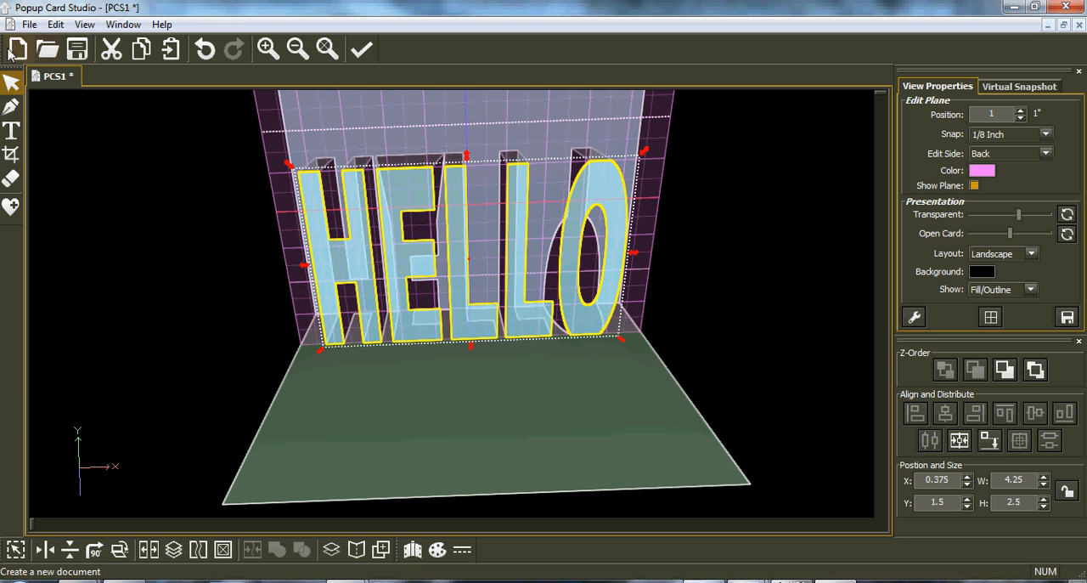
Switch to Popup Card Studio, create a new card, paste the penguin onto the edit plane and move it to about X -0.375, Y 1.5.
{"action": "left_click", "coordinate": [17, 49]}
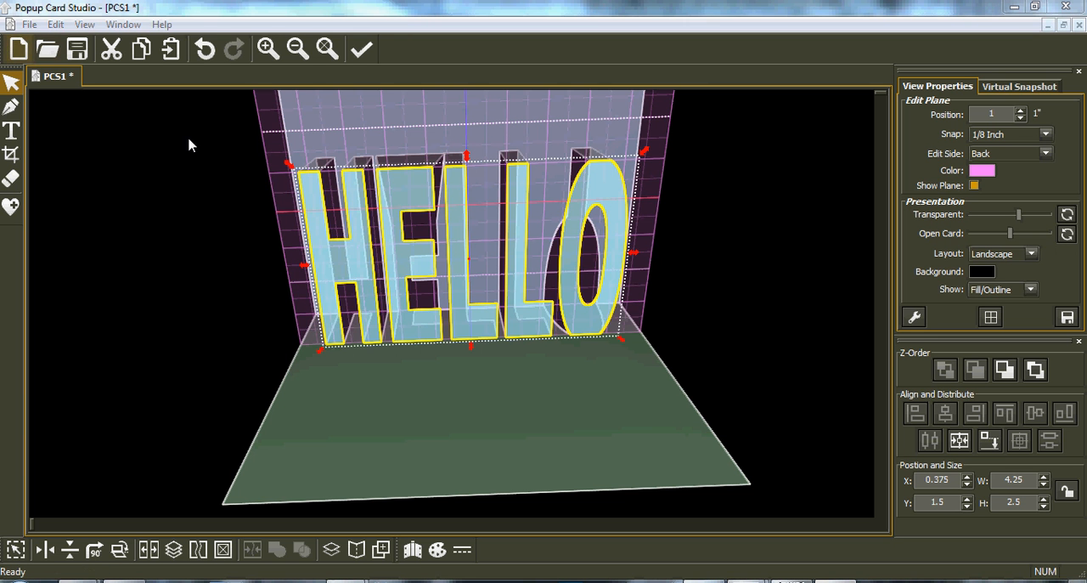
{"action": "key", "text": "Return"}
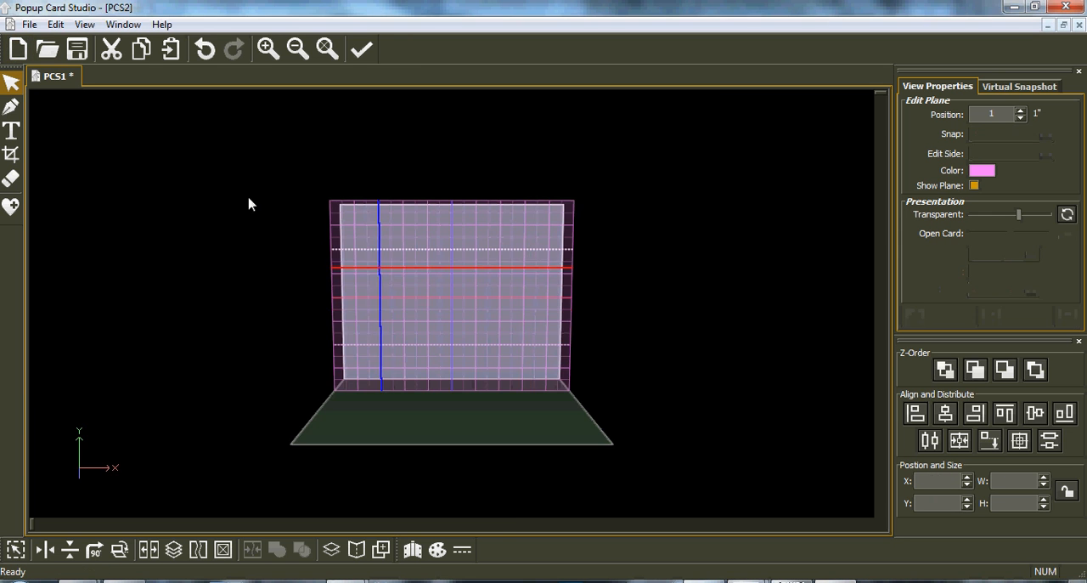
{"action": "left_click", "coordinate": [171, 49]}
{"action": "left_click_drag", "start_coordinate": [401, 280], "coordinate": [380, 348]}
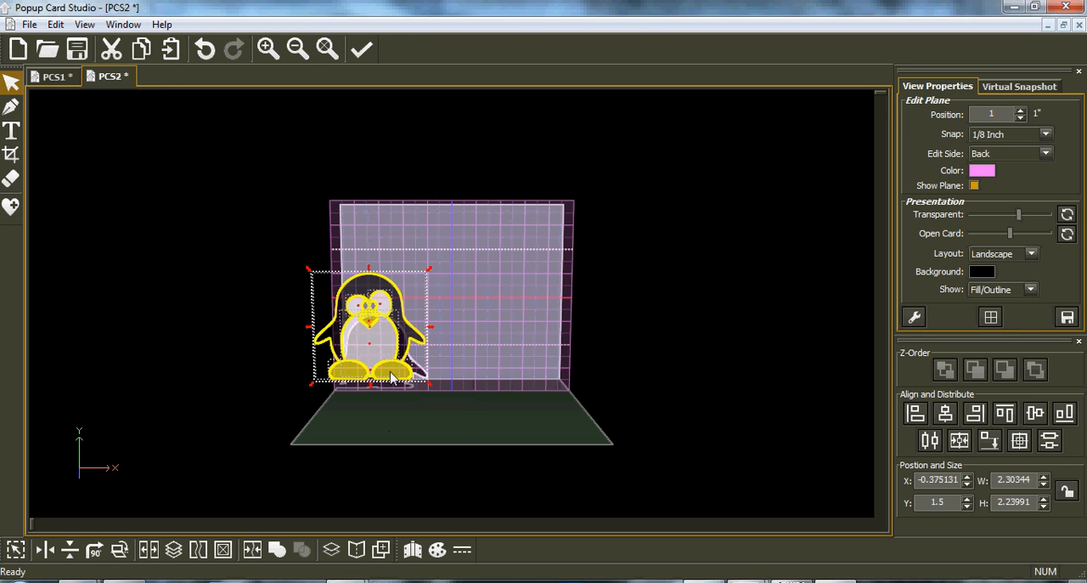
Create a blacked-out shadow around the penguin with mitered corners, a limit of 2.0 and a slightly reduced width in millimetres.
{"action": "left_click", "coordinate": [331, 550]}
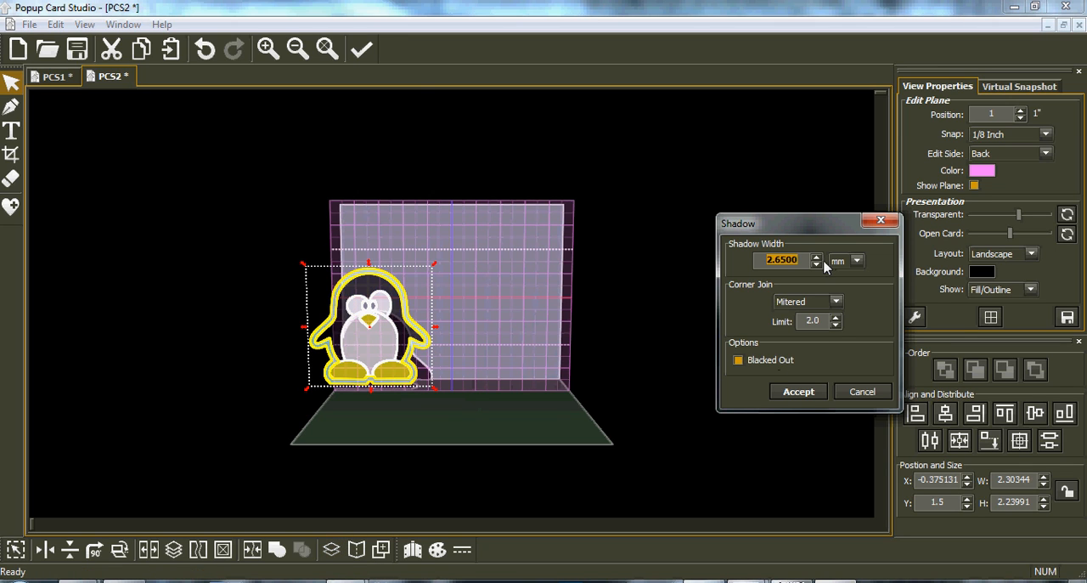
{"action": "left_click", "coordinate": [817, 264]}
{"action": "double_click", "coordinate": [795, 264]}
{"action": "left_click", "coordinate": [808, 394]}
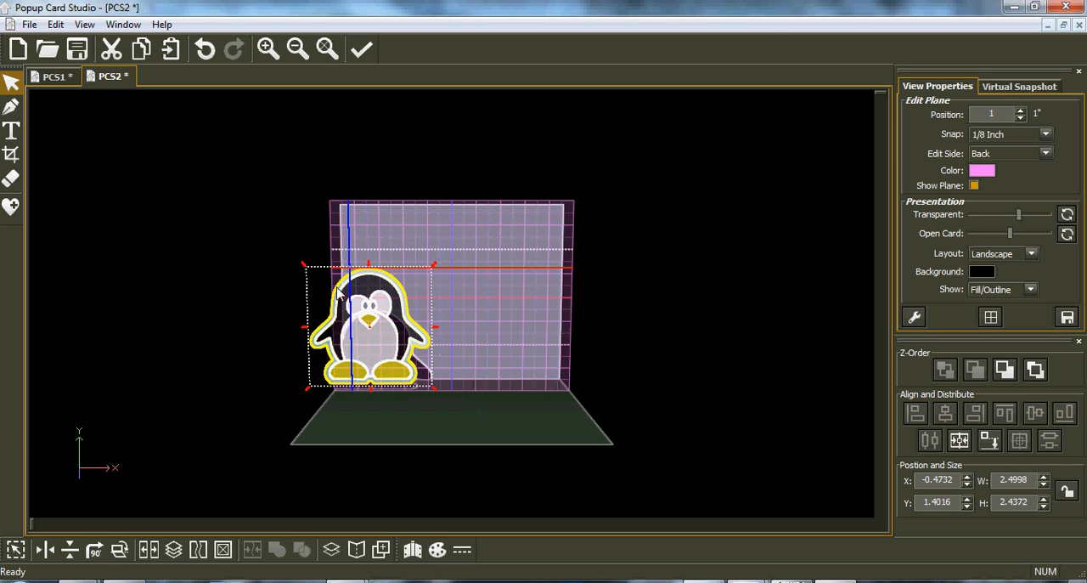
Move the penguin's shadow aside, cut away the original penguin pieces, and place the shadow at about X 1.375, Y 1.375.
{"action": "left_click", "coordinate": [500, 295]}
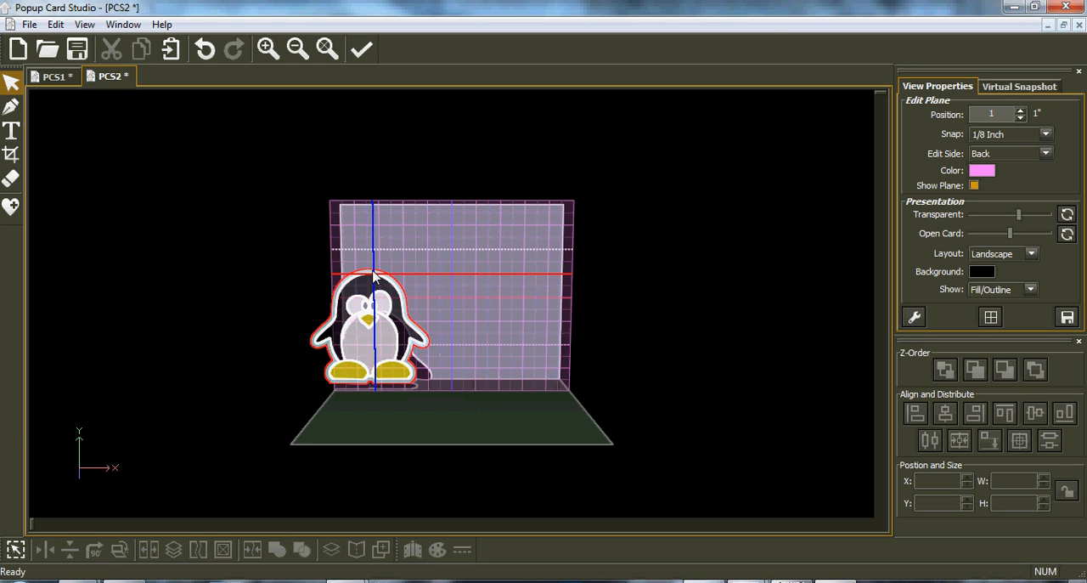
{"action": "left_click_drag", "start_coordinate": [373, 271], "coordinate": [462, 276]}
{"action": "left_click_drag", "start_coordinate": [295, 259], "coordinate": [437, 393]}
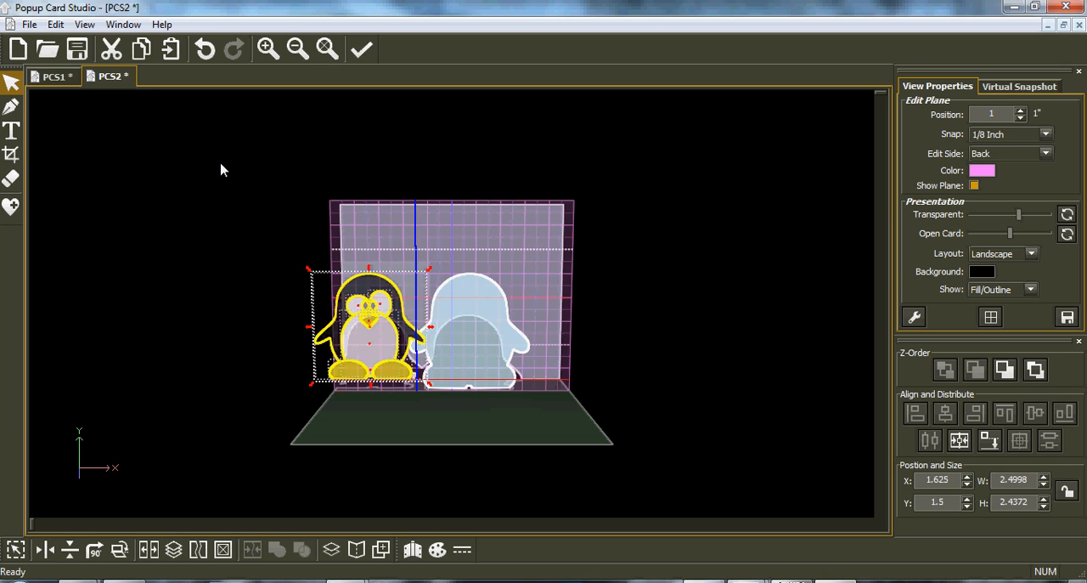
{"action": "left_click", "coordinate": [112, 50]}
{"action": "left_click", "coordinate": [465, 343]}
{"action": "left_click_drag", "start_coordinate": [466, 345], "coordinate": [459, 333]}
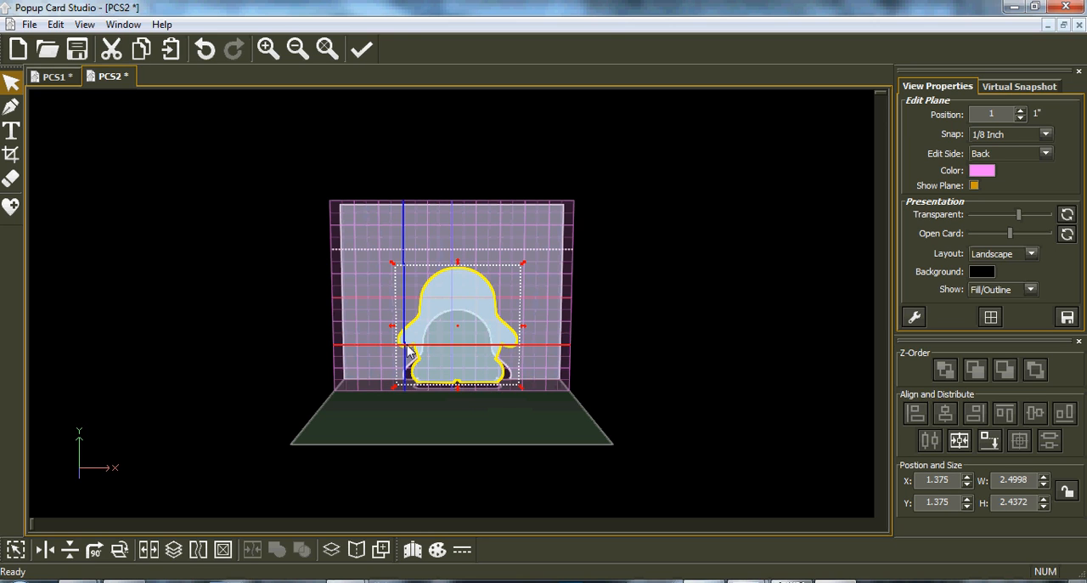
Set the snap to 1/128 Inch and trim the shadow's feet and head top flat with the exclusive rectangle crop.
{"action": "left_click", "coordinate": [11, 155]}
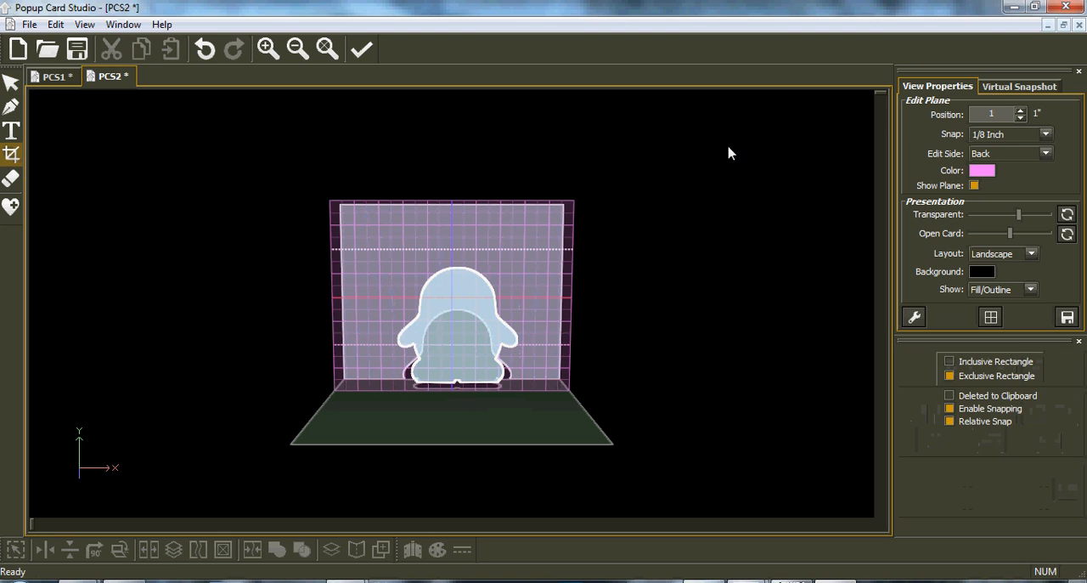
{"action": "left_click", "coordinate": [1045, 135]}
{"action": "left_click", "coordinate": [1011, 247]}
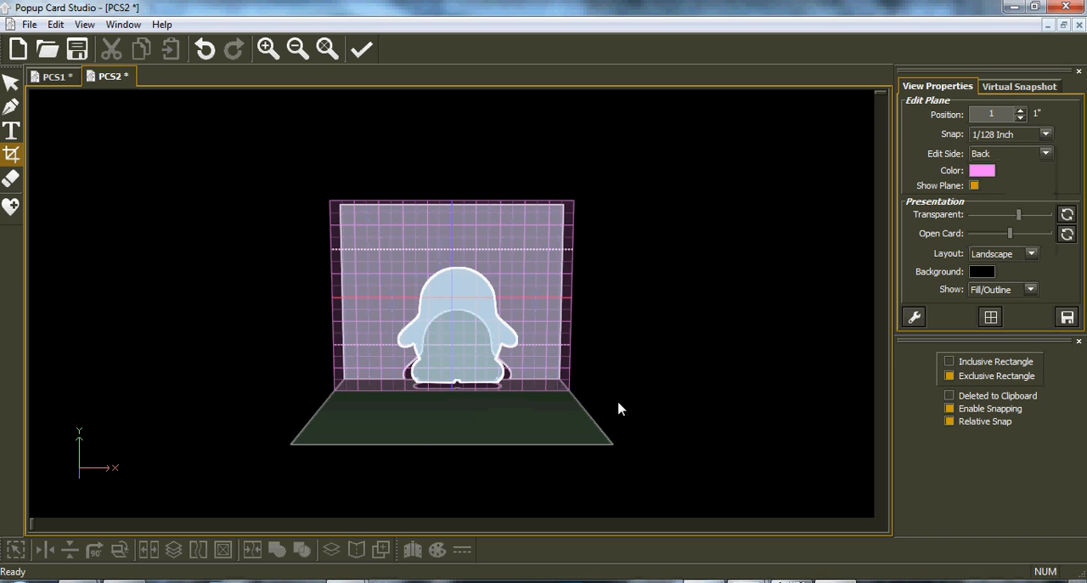
{"action": "left_click_drag", "start_coordinate": [480, 401], "coordinate": [524, 388]}
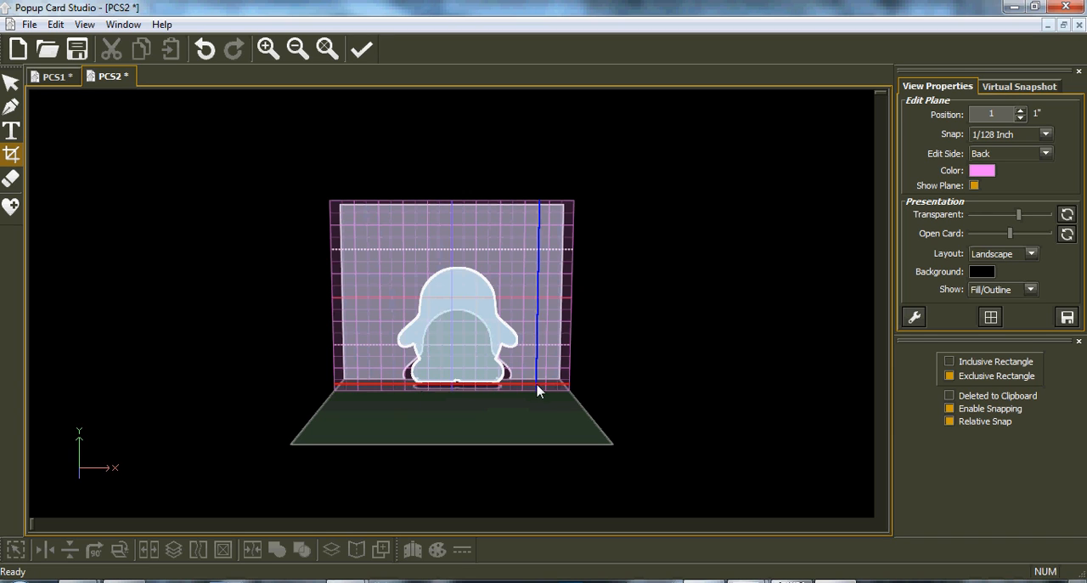
{"action": "left_click_drag", "start_coordinate": [435, 267], "coordinate": [486, 277]}
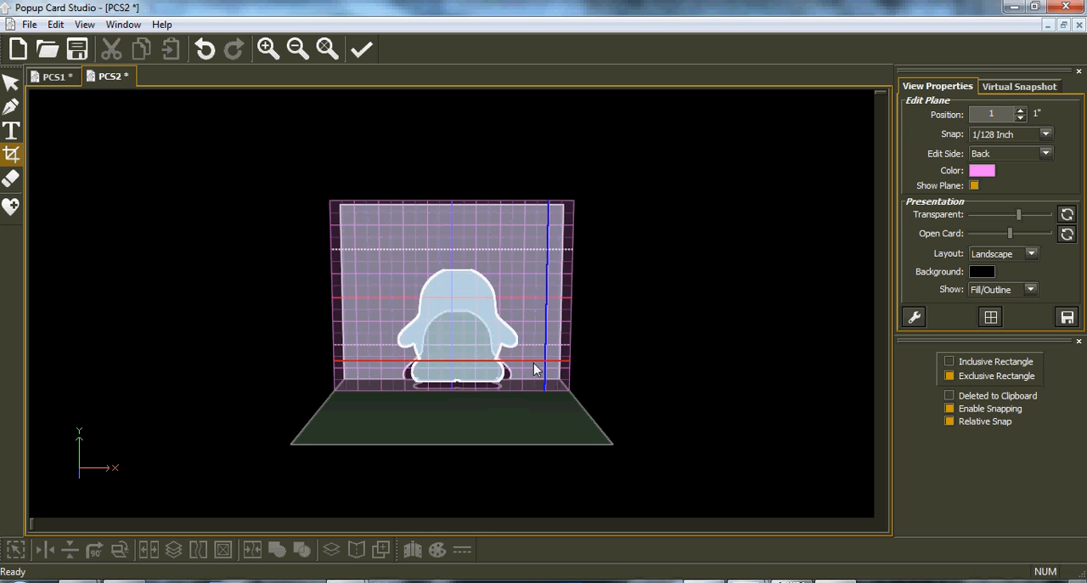
Center the trimmed penguin shape on the card and align it to the bottom-most plane.
{"action": "left_click", "coordinate": [11, 82]}
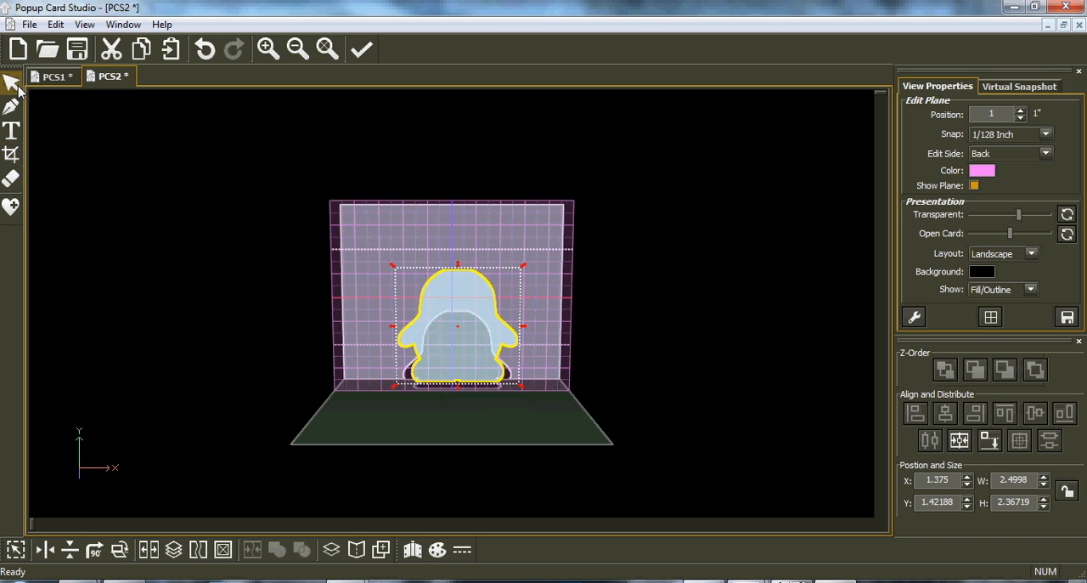
{"action": "left_click", "coordinate": [989, 441]}
{"action": "left_click", "coordinate": [960, 441]}
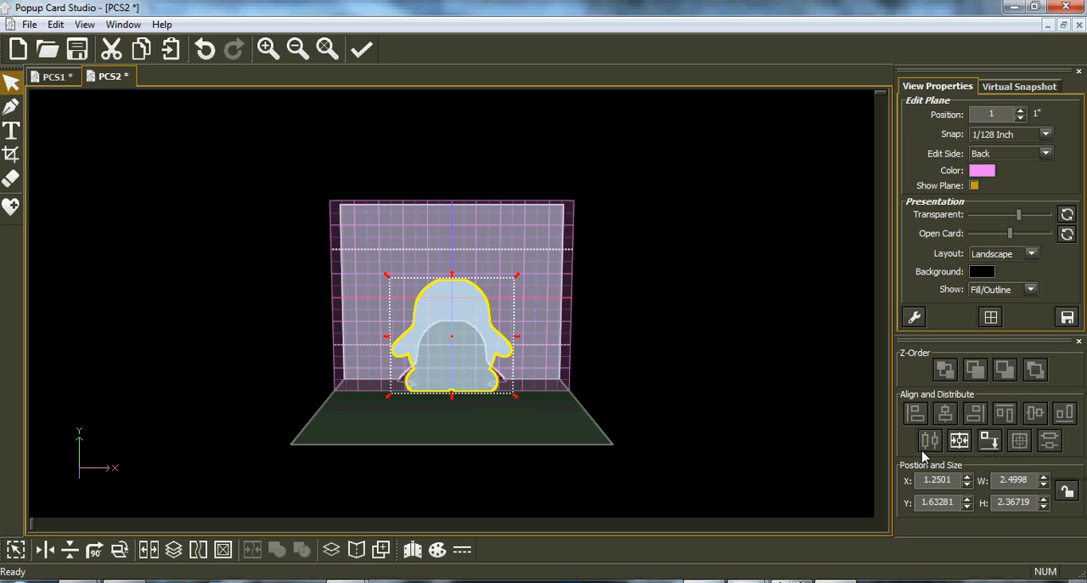
{"action": "left_click", "coordinate": [989, 442]}
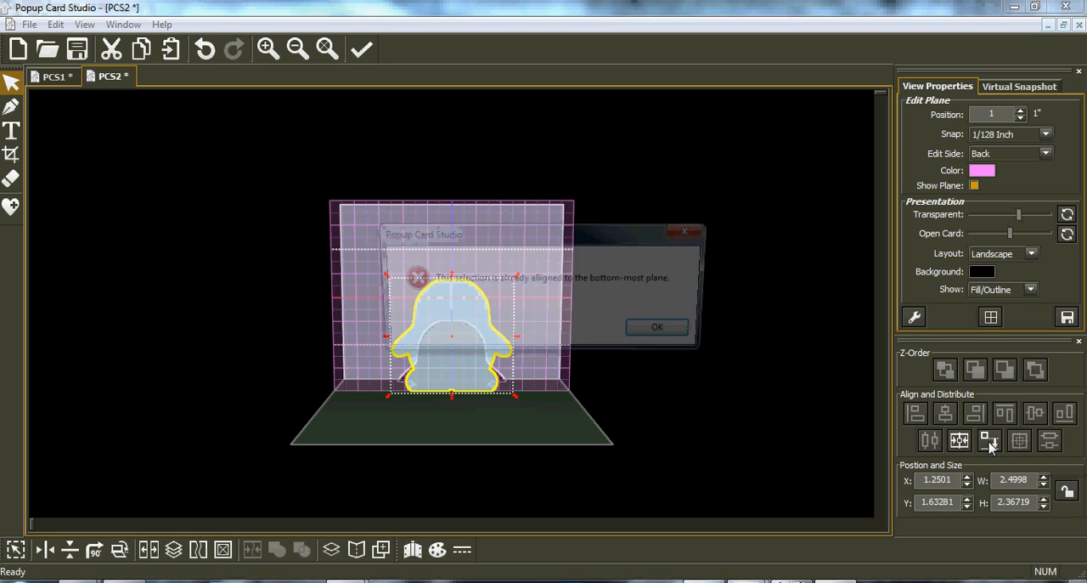
{"action": "left_click", "coordinate": [664, 331]}
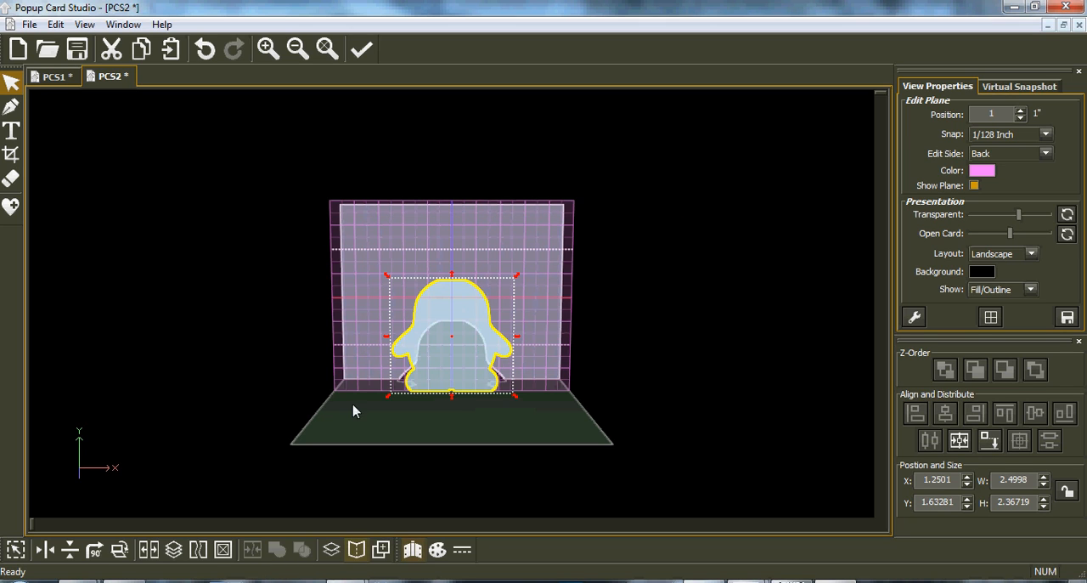
On the bottom-side plane at the head's flat top, draw a two-point rectangle about 0.56 by 1 inch back to the card, with 1/8 Inch snap.
{"action": "key", "text": "space"}
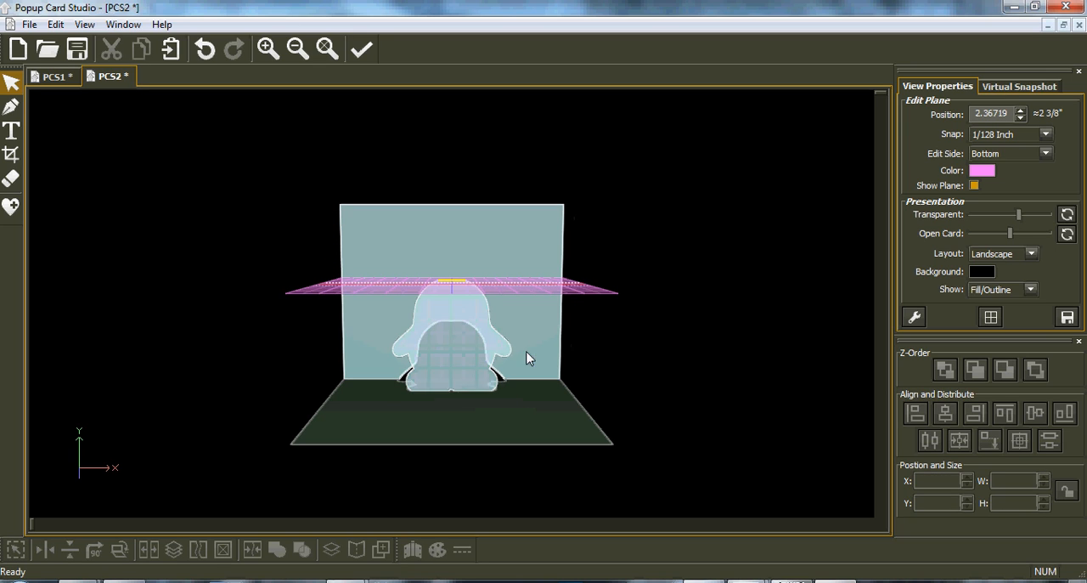
{"action": "key", "text": "space"}
{"action": "key", "text": "space"}
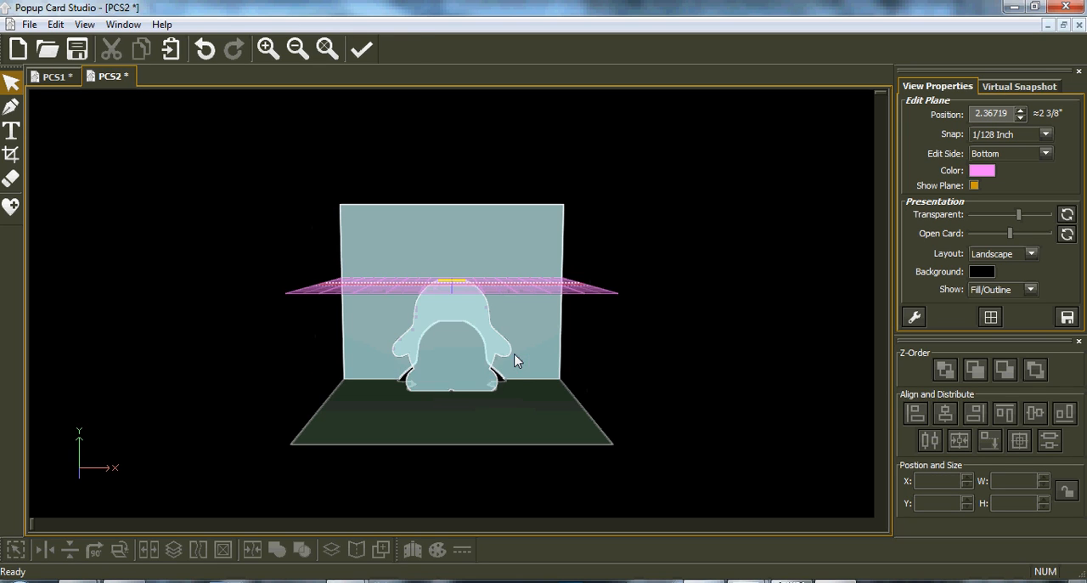
{"action": "middle_click_drag", "start_coordinate": [456, 338], "coordinate": [461, 382]}
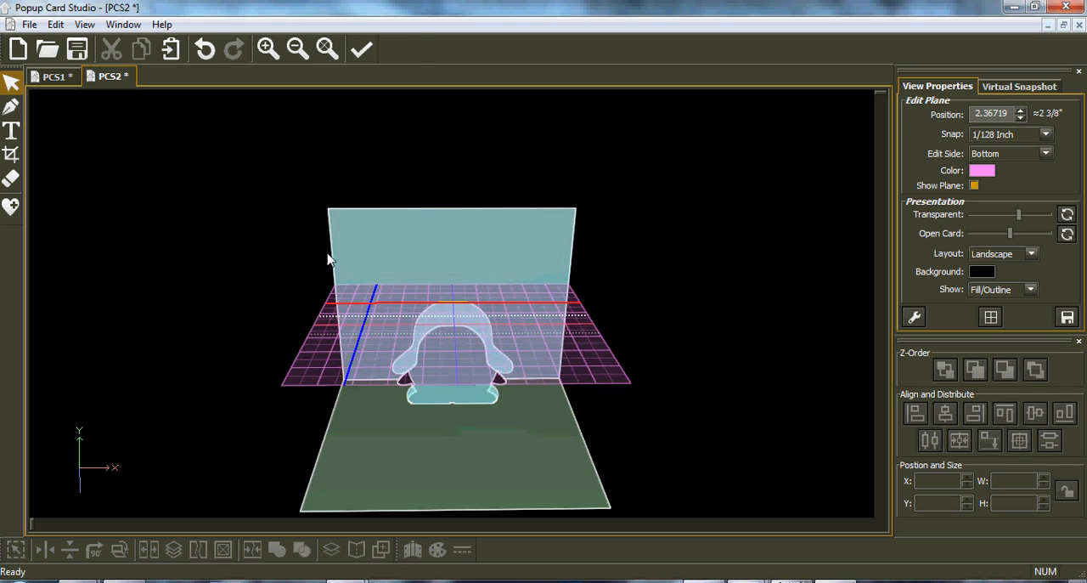
{"action": "left_click", "coordinate": [1044, 136]}
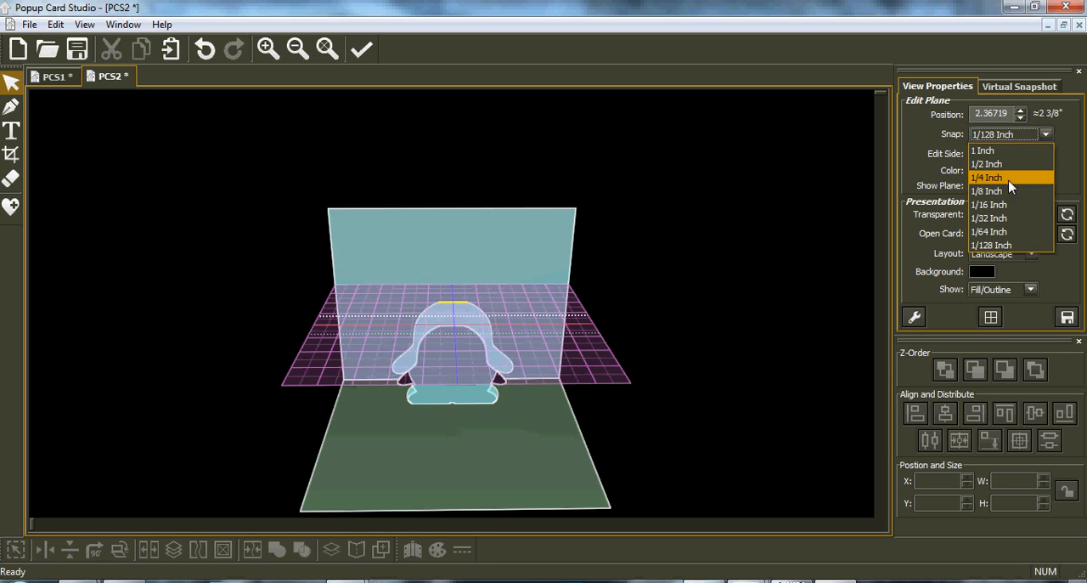
{"action": "left_click", "coordinate": [996, 196]}
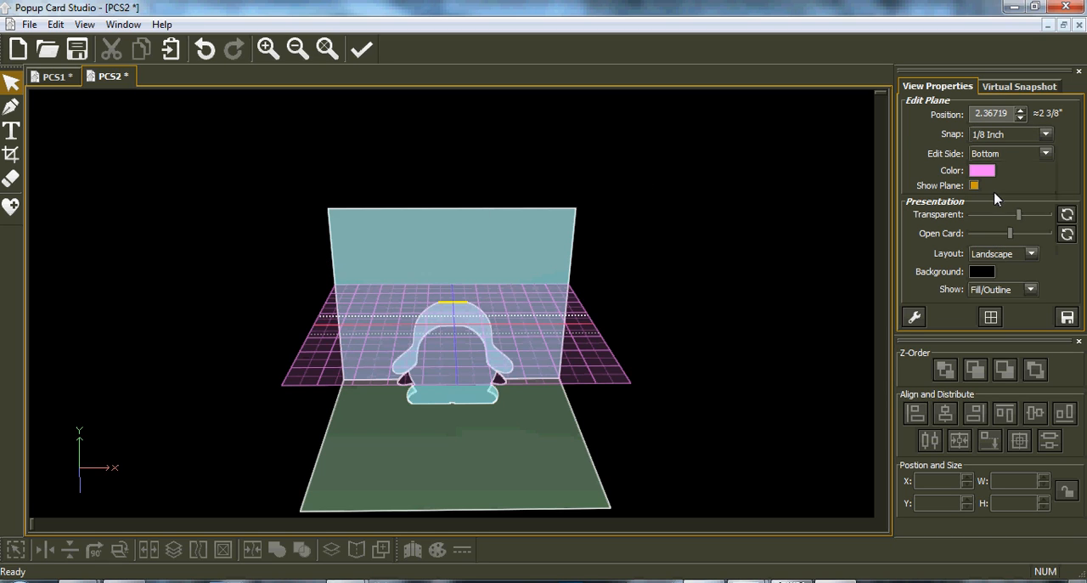
{"action": "left_click", "coordinate": [11, 106]}
{"action": "left_click", "coordinate": [928, 373]}
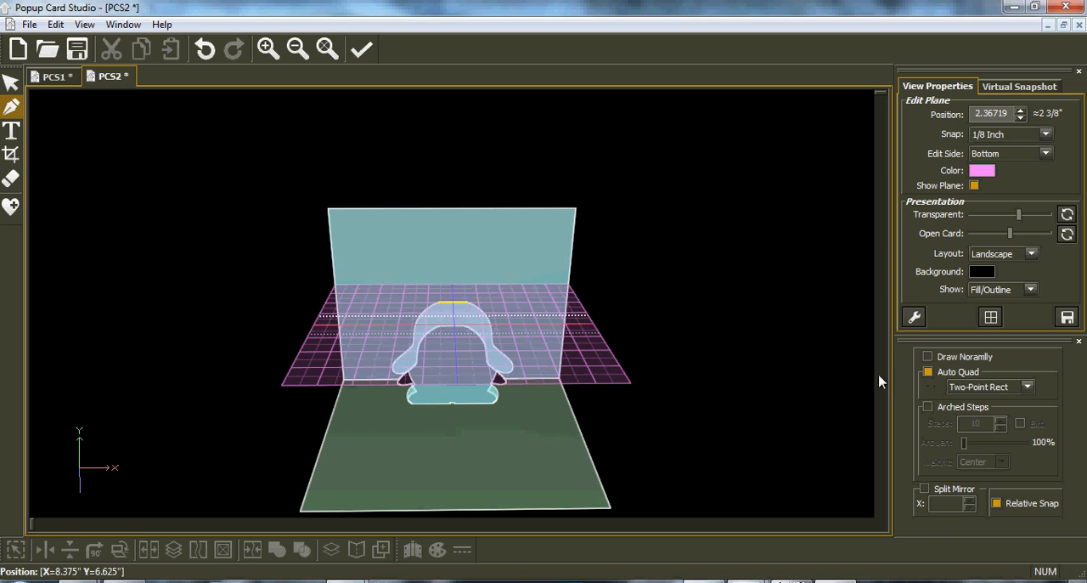
{"action": "left_click", "coordinate": [449, 303]}
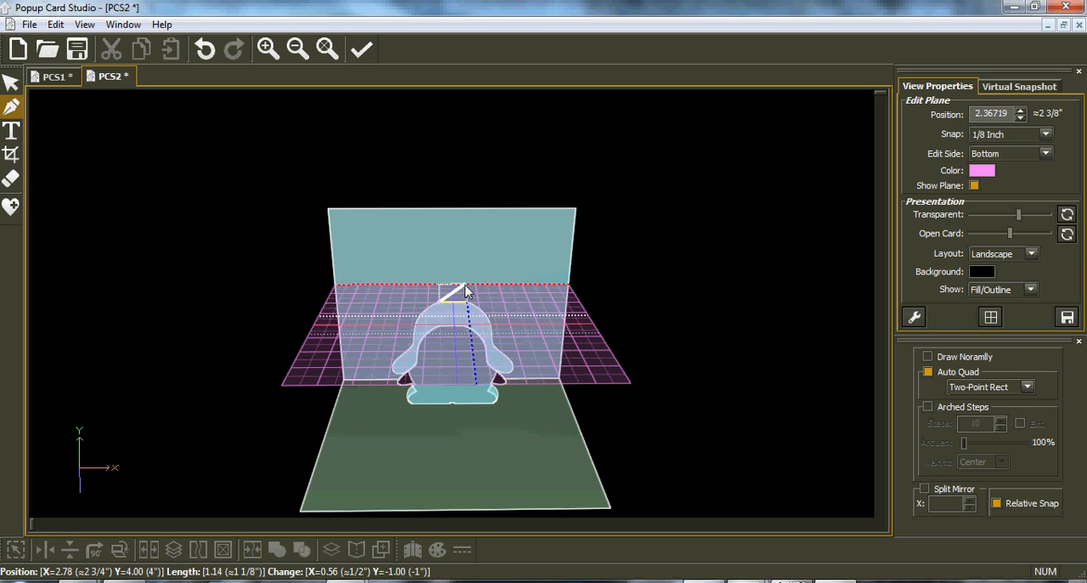
{"action": "left_click", "coordinate": [466, 292]}
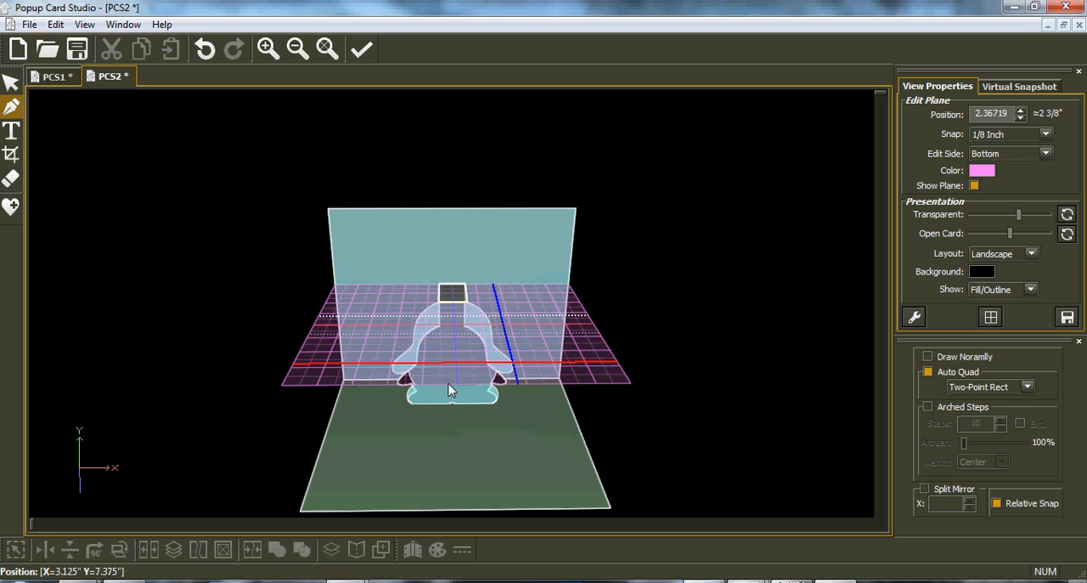
{"action": "right_click_drag", "start_coordinate": [453, 381], "coordinate": [440, 372]}
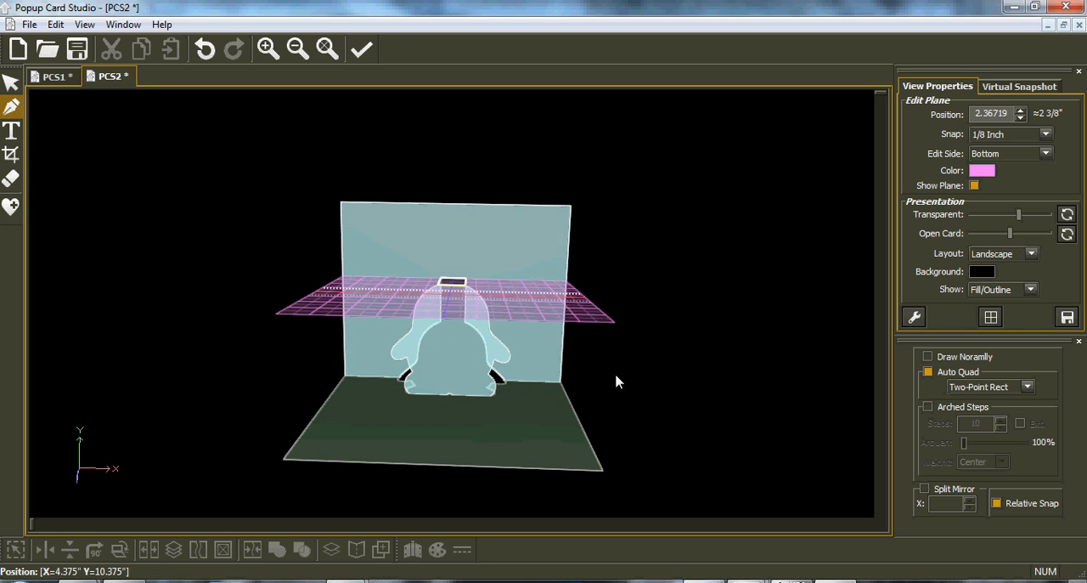
{"action": "right_click_drag", "start_coordinate": [616, 373], "coordinate": [571, 373]}
{"action": "mouse_move", "coordinate": [545, 409]}
{"action": "right_mouse_down"}
{"action": "mouse_move", "coordinate": [600, 388]}
{"action": "mouse_move", "coordinate": [600, 405]}
{"action": "mouse_move", "coordinate": [552, 408]}
{"action": "right_mouse_up"}
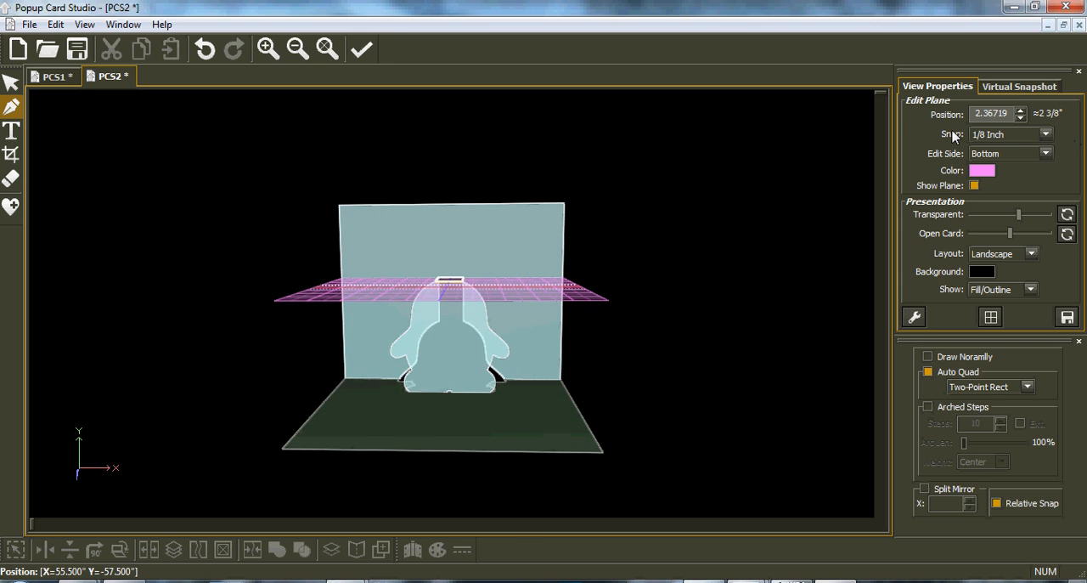
Switch to the HELLO card PCS1, render a virtual snapshot preview of it and set the render as the project thumbnail.
{"action": "right_click_drag", "start_coordinate": [568, 359], "coordinate": [493, 356]}
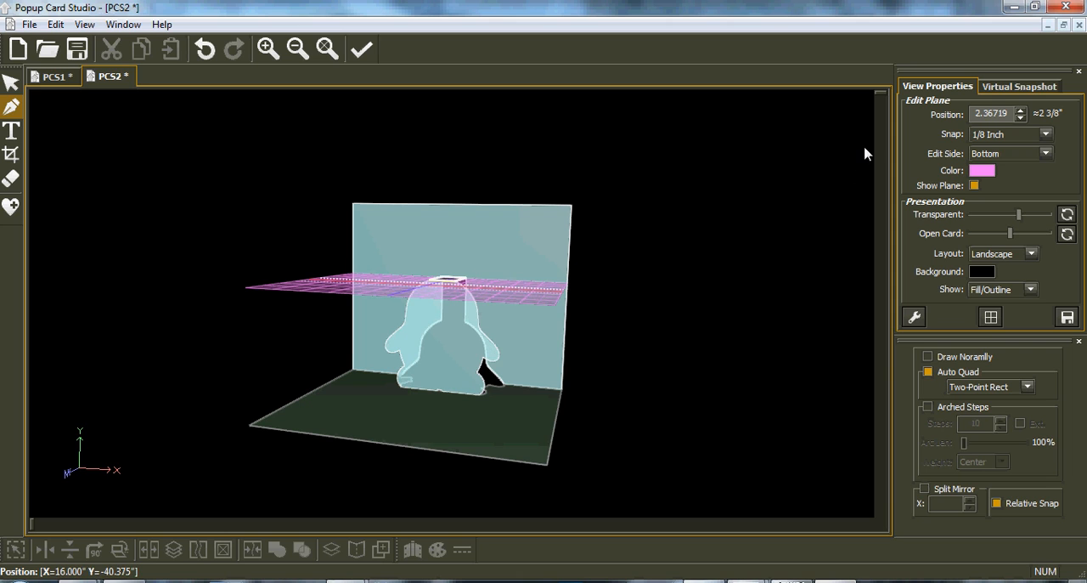
{"action": "left_click", "coordinate": [54, 77]}
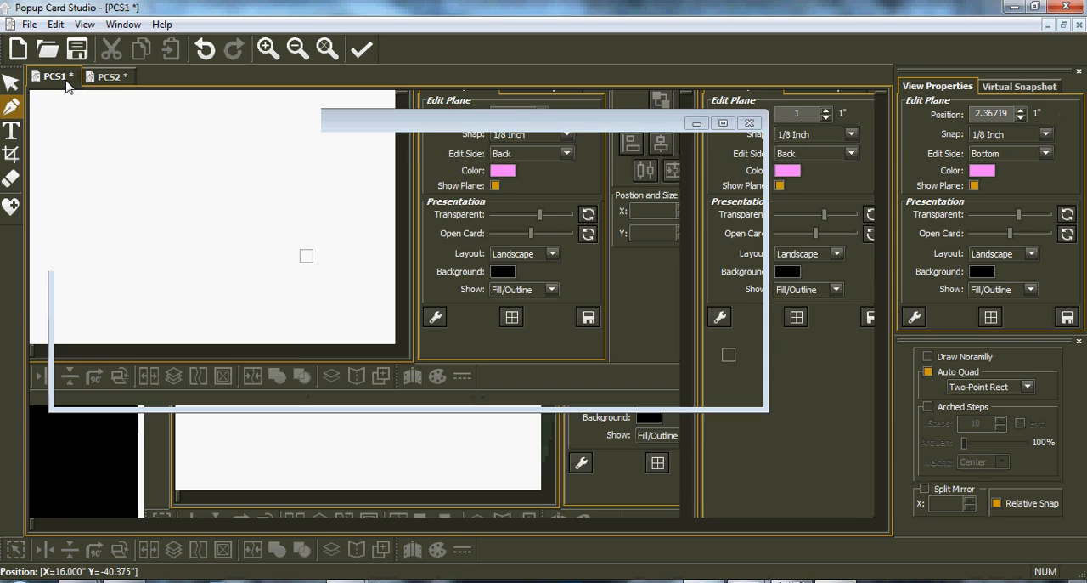
{"action": "right_click_drag", "start_coordinate": [436, 372], "coordinate": [442, 384]}
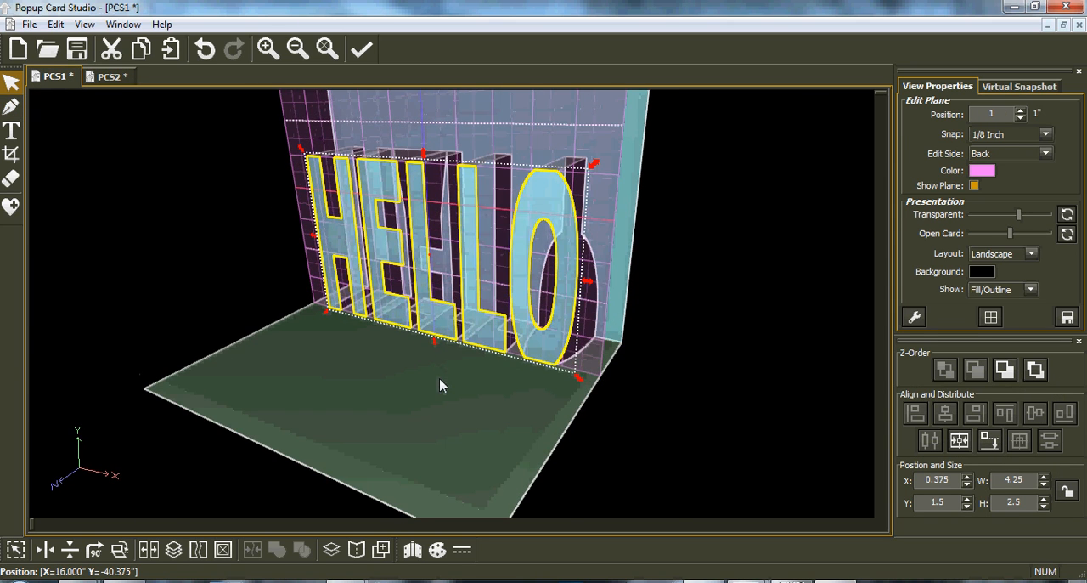
{"action": "left_click", "coordinate": [1026, 87]}
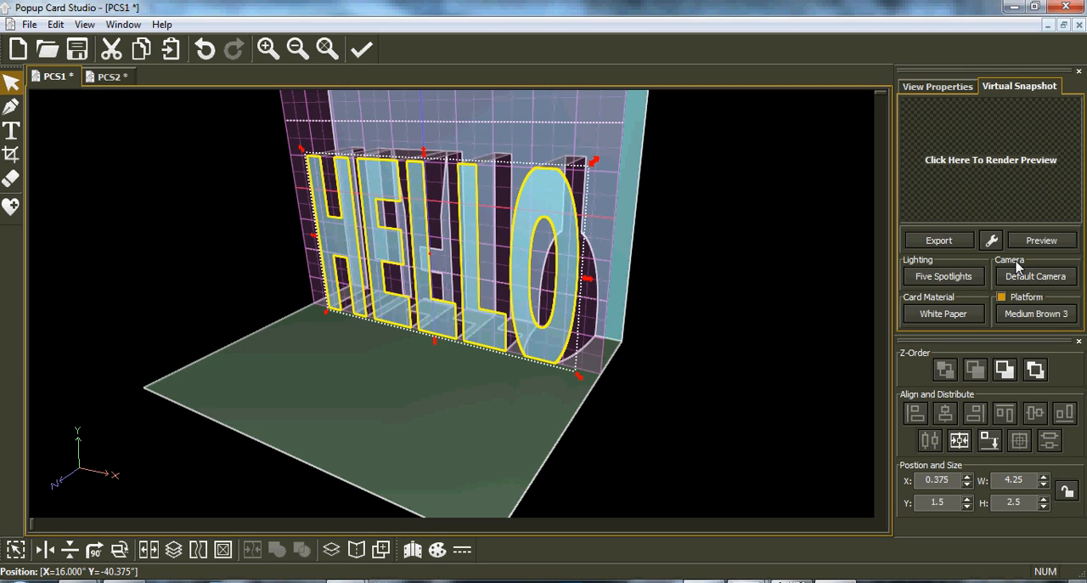
{"action": "left_click", "coordinate": [1041, 241]}
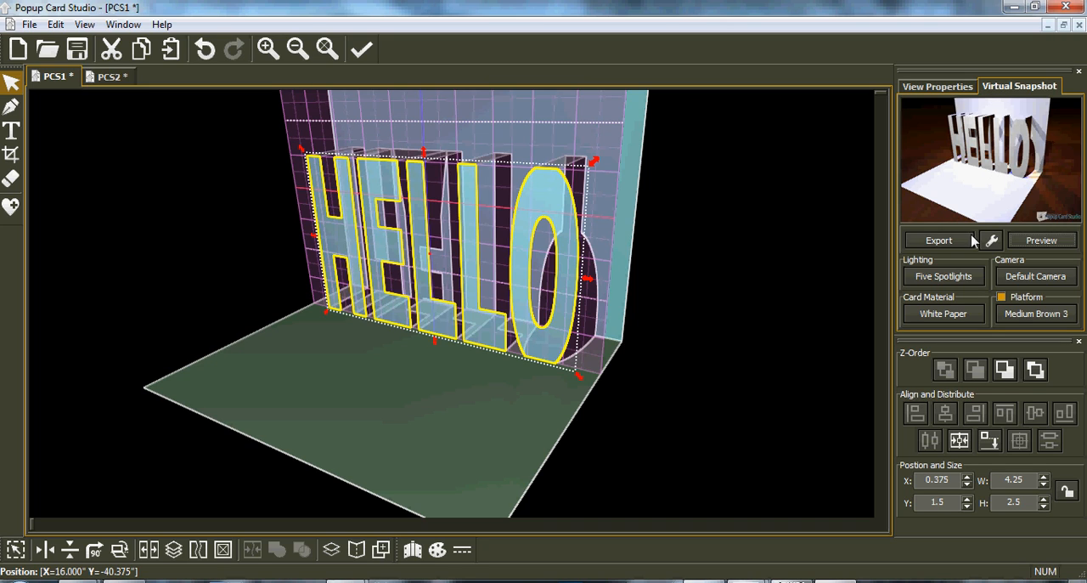
{"action": "left_click", "coordinate": [939, 241]}
{"action": "mouse_move", "coordinate": [951, 281]}
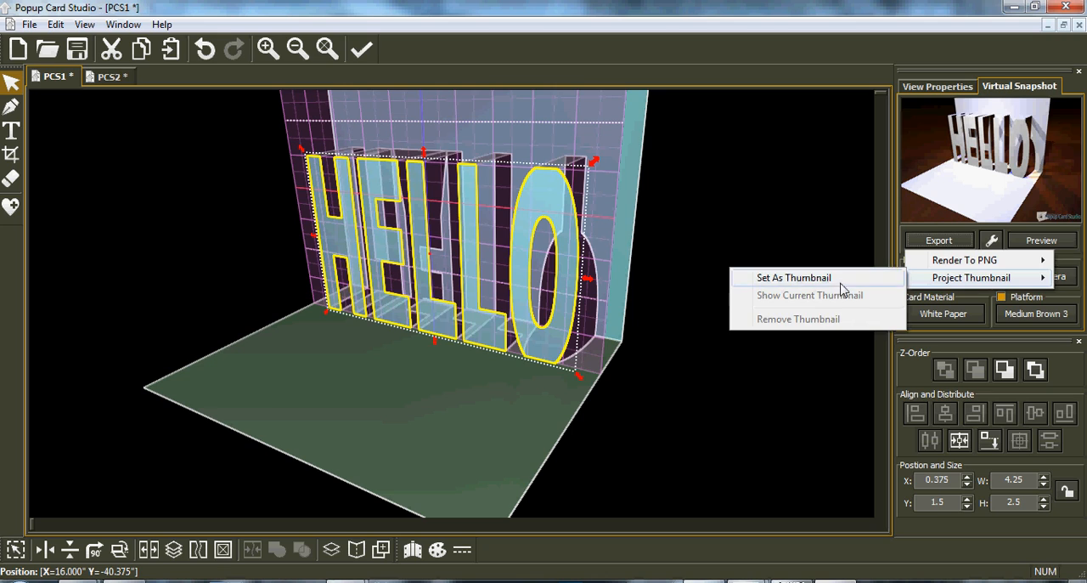
{"action": "left_click", "coordinate": [794, 278]}
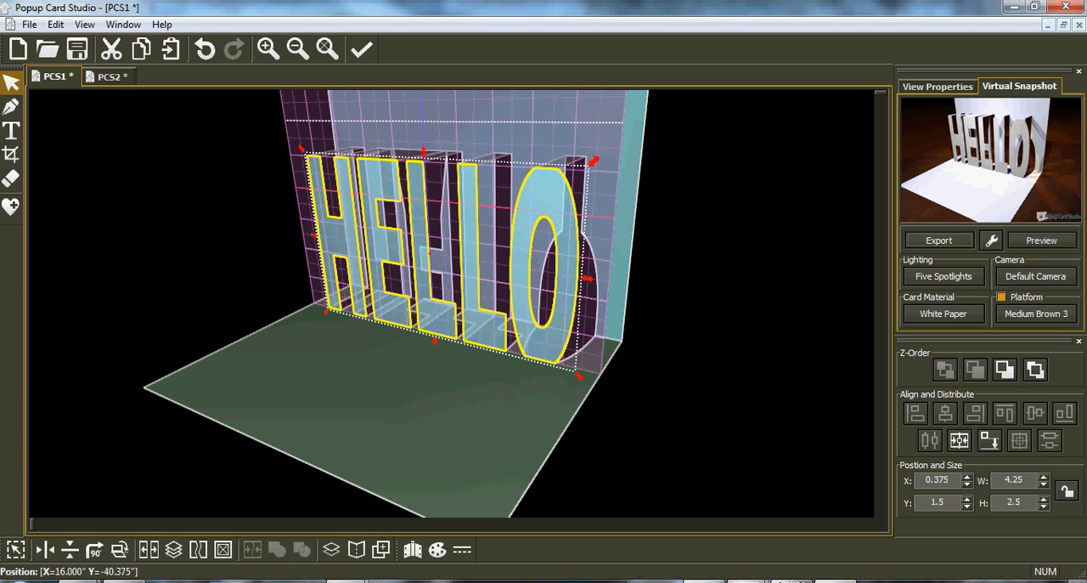
Switch to the file explorer and browse to the folder "0008 penguin have nice day" inside "0000 finshed".
{"action": "mouse_move", "coordinate": [124, 581]}
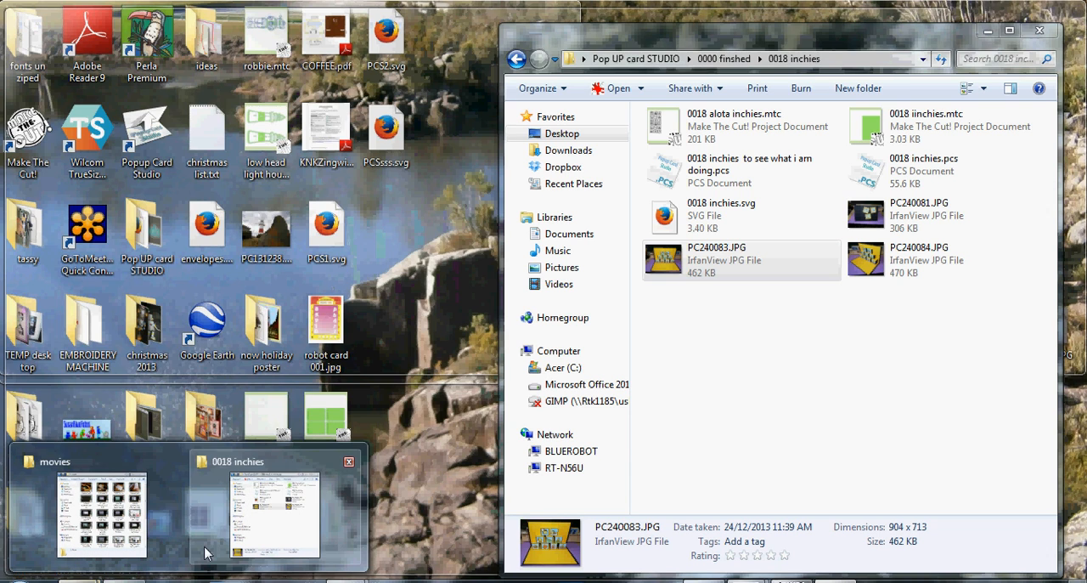
{"action": "left_click", "coordinate": [274, 514]}
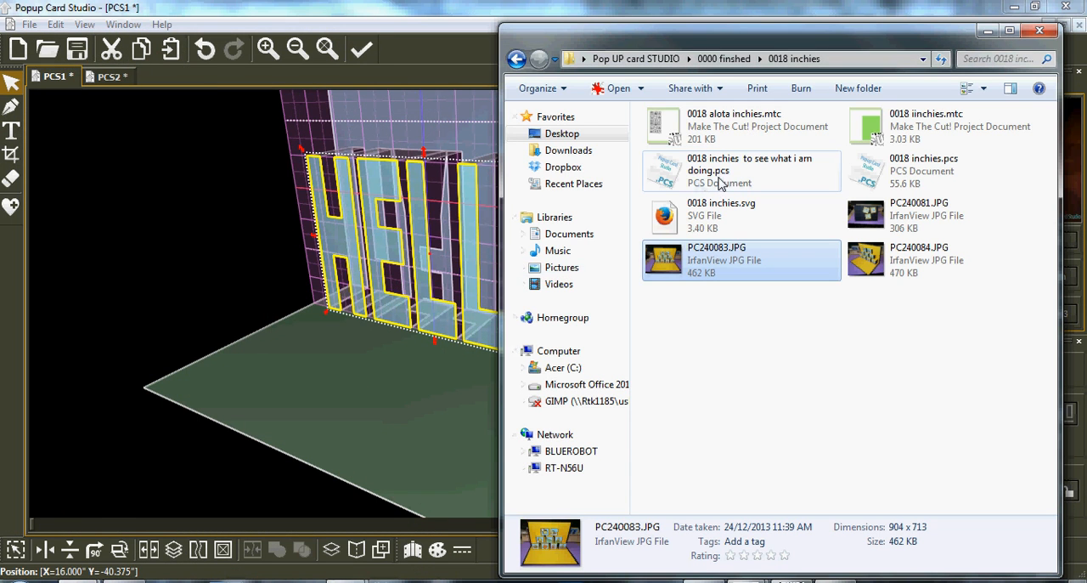
{"action": "left_click", "coordinate": [636, 59]}
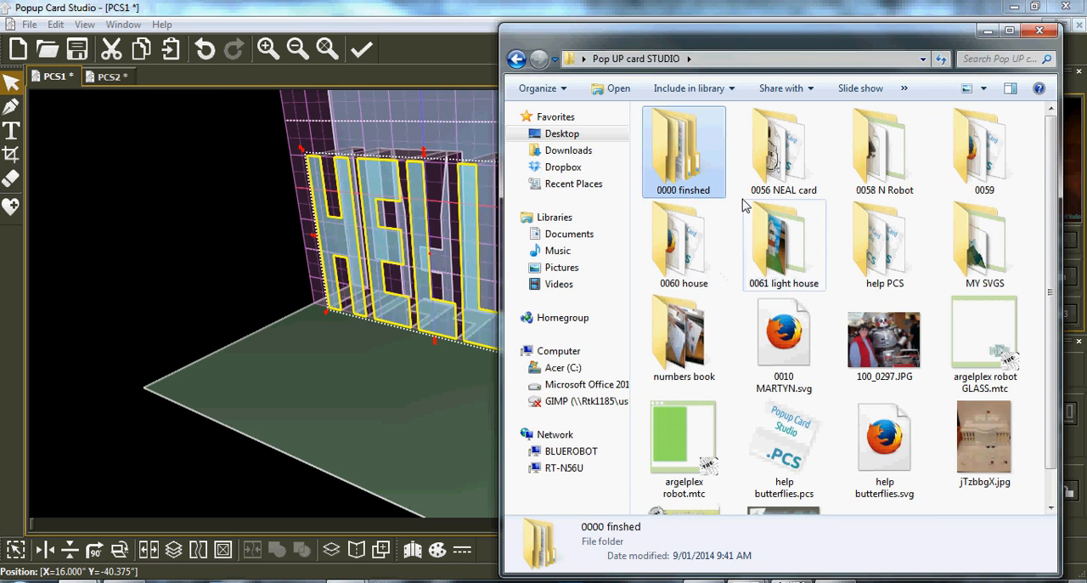
{"action": "double_click", "coordinate": [693, 166]}
{"action": "left_click", "coordinate": [695, 253]}
{"action": "double_click", "coordinate": [695, 253]}
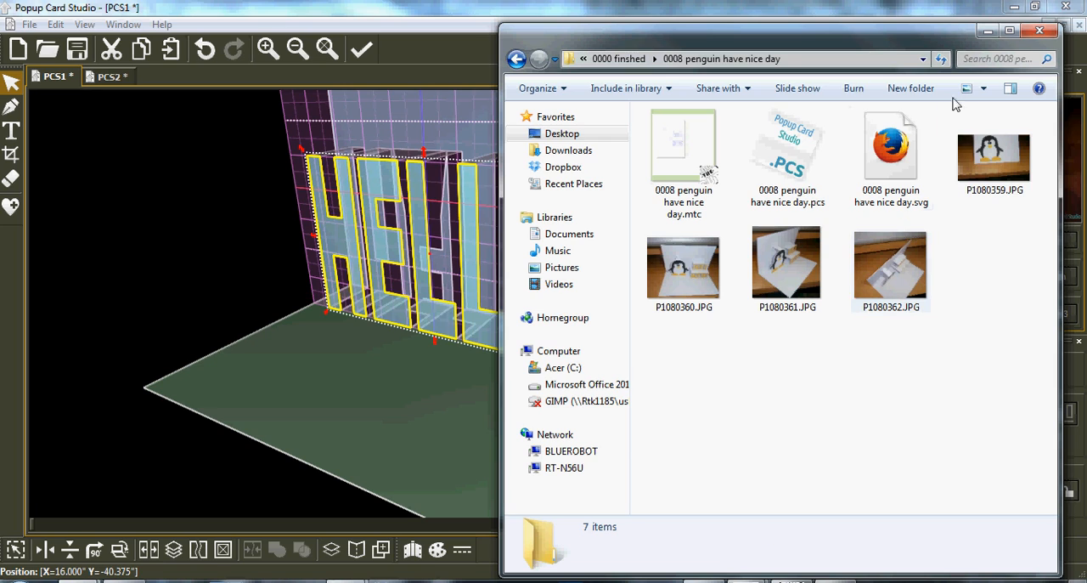
Compare the file previews of "0008 penguin have nice day.pcs" and the matching .mtc file, and close the explorer window.
{"action": "left_click", "coordinate": [1009, 93]}
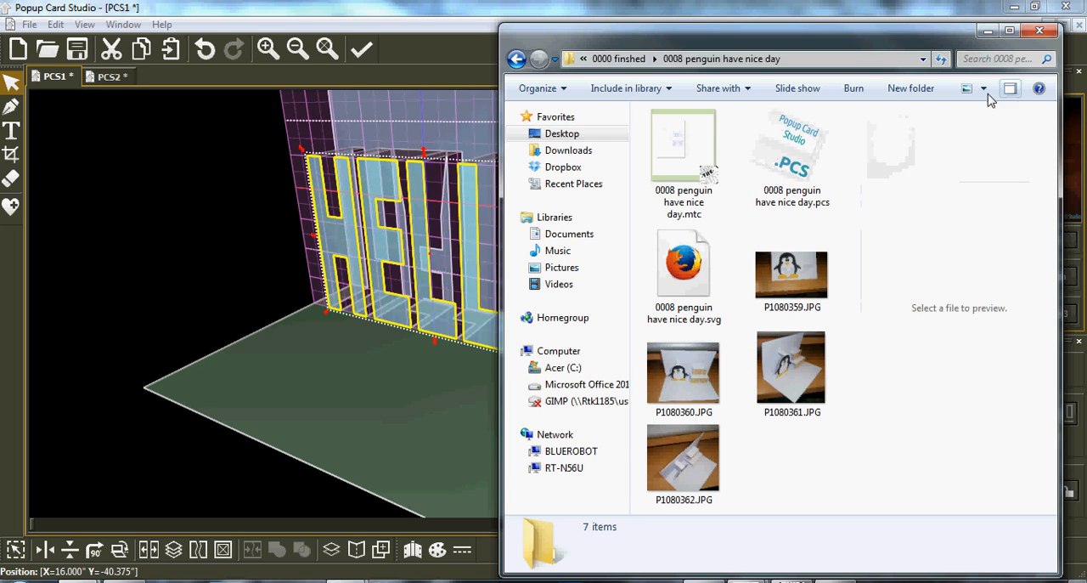
{"action": "left_click", "coordinate": [786, 163]}
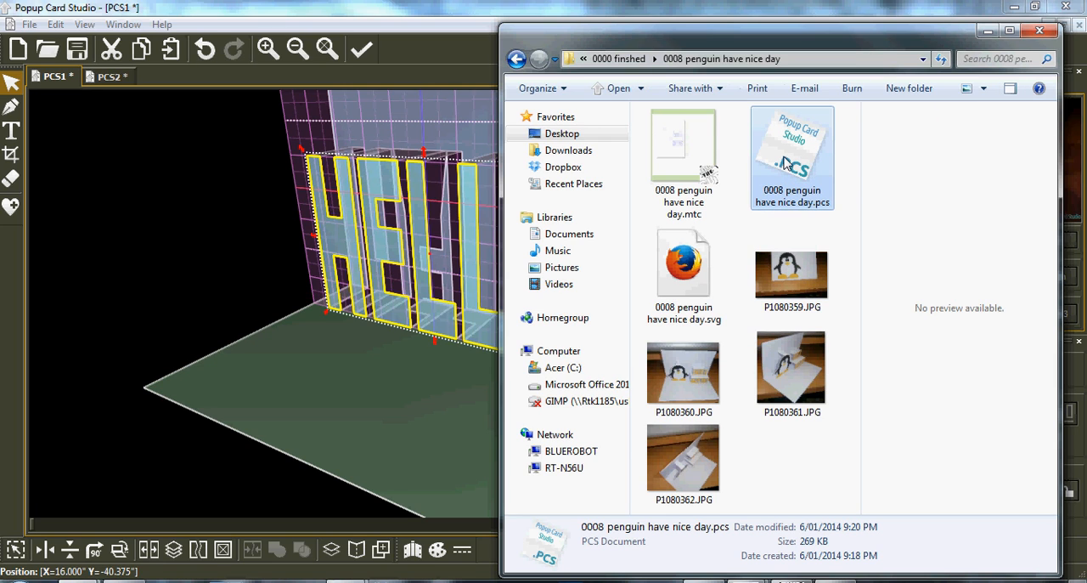
{"action": "left_click", "coordinate": [723, 168]}
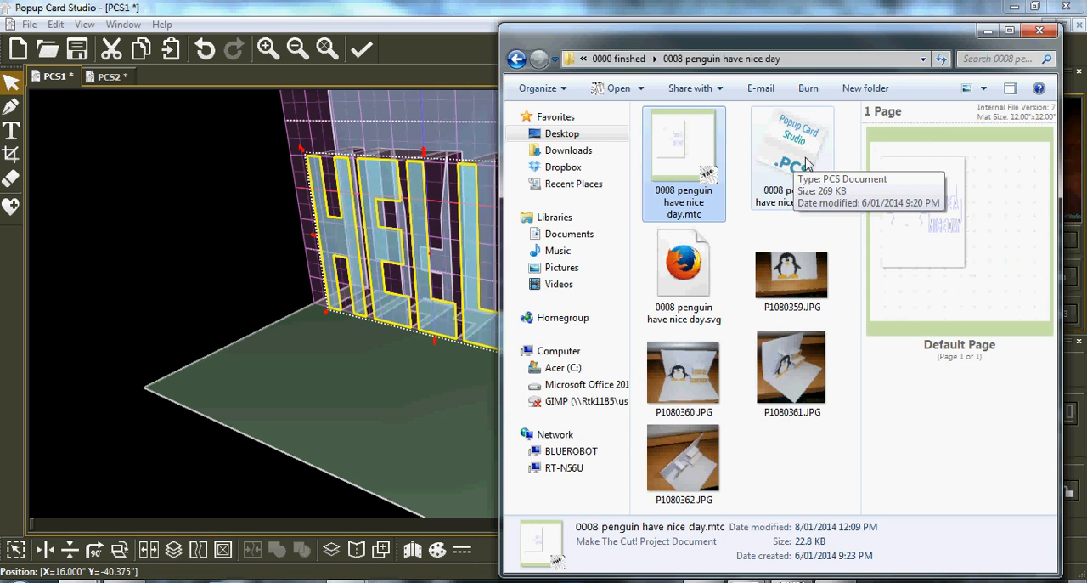
{"action": "left_click", "coordinate": [1042, 32]}
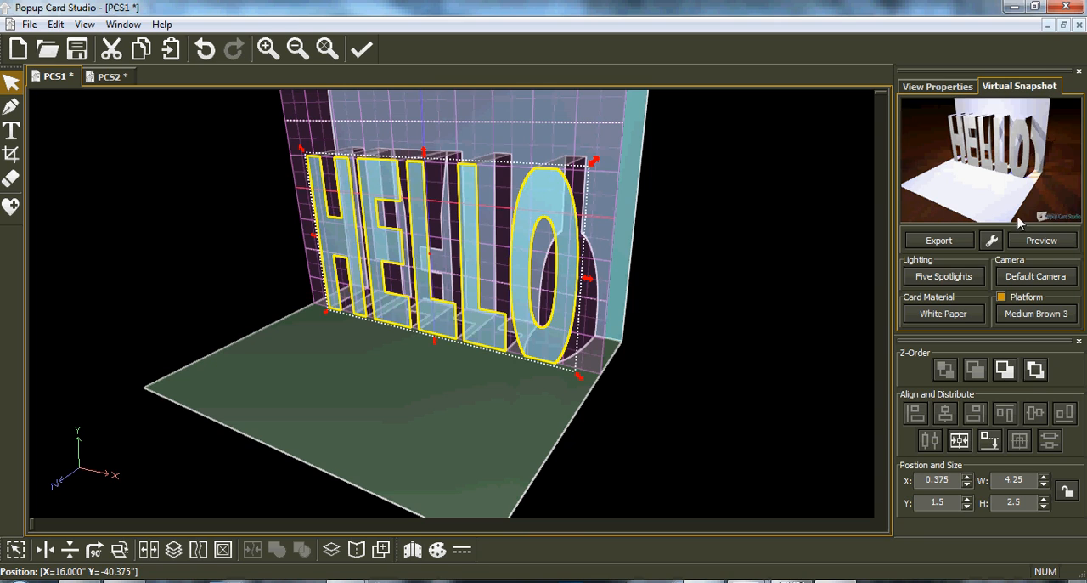
Create a new 90 Degree Open Type project, 5 inches wide and 4 inches high.
{"action": "left_click", "coordinate": [114, 79]}
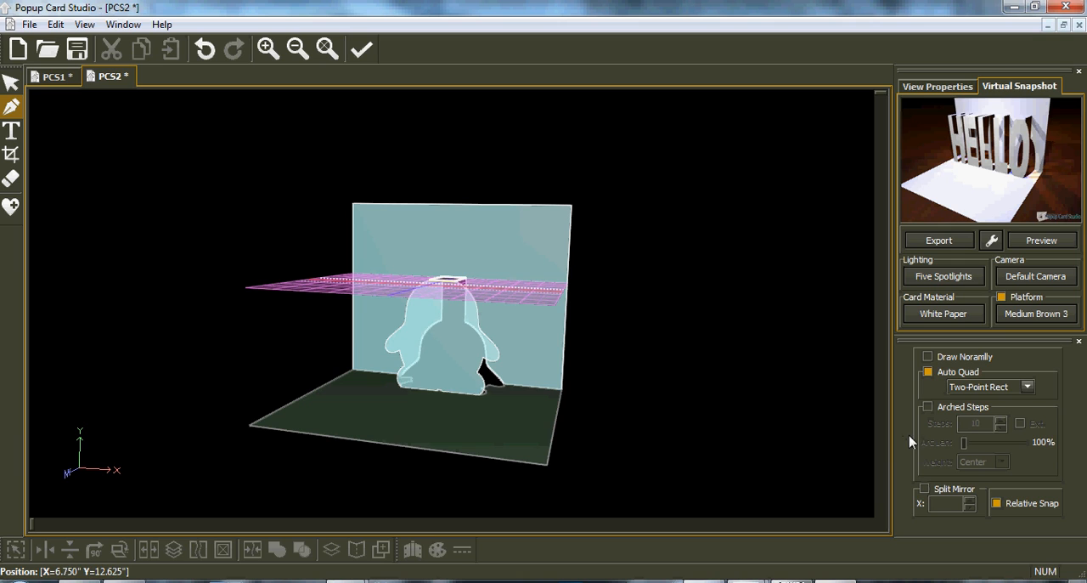
{"action": "left_click", "coordinate": [11, 82]}
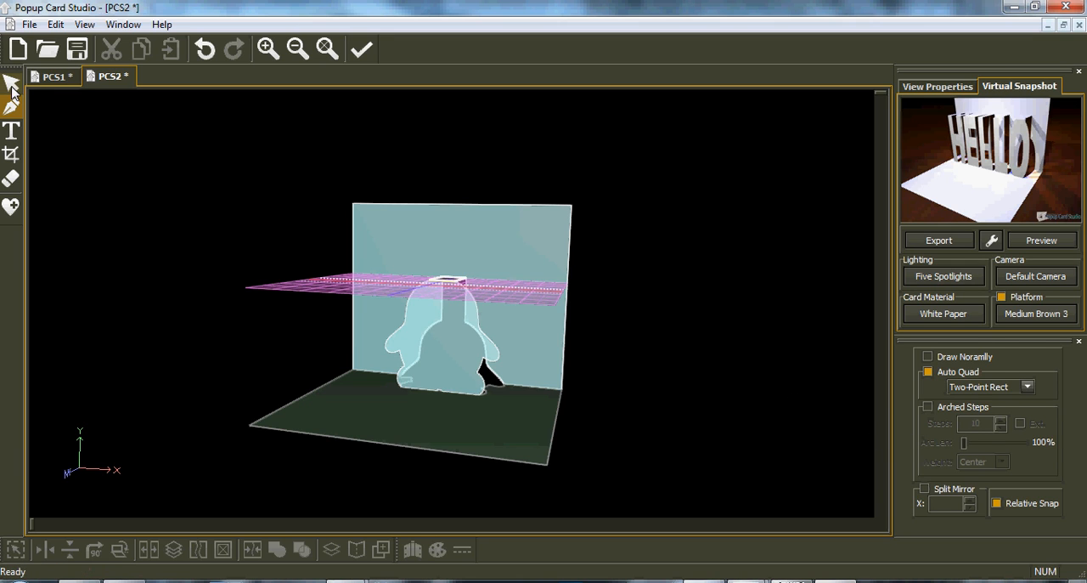
{"action": "left_click", "coordinate": [18, 48]}
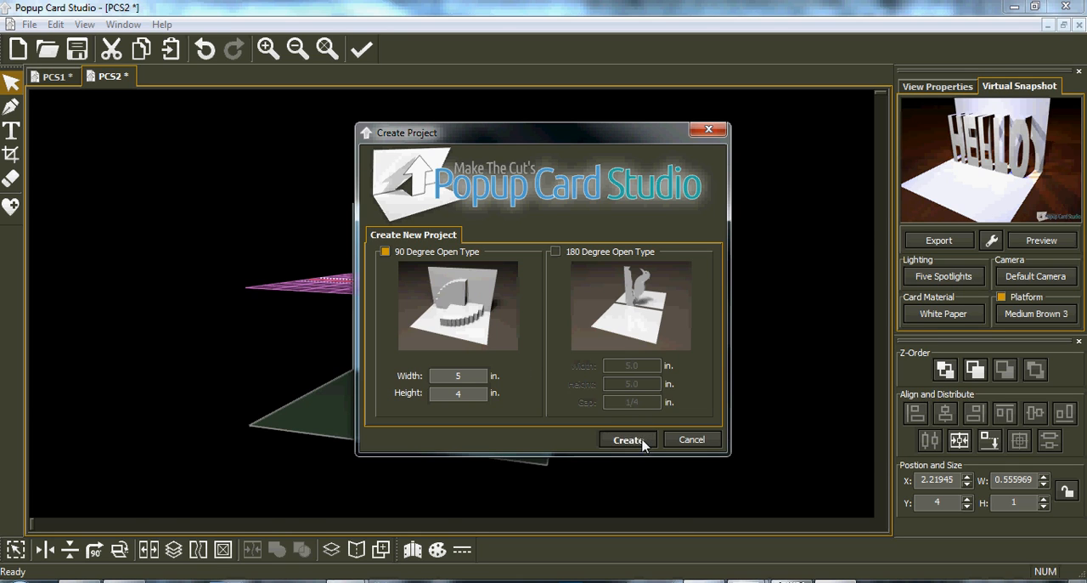
{"action": "left_click", "coordinate": [628, 440]}
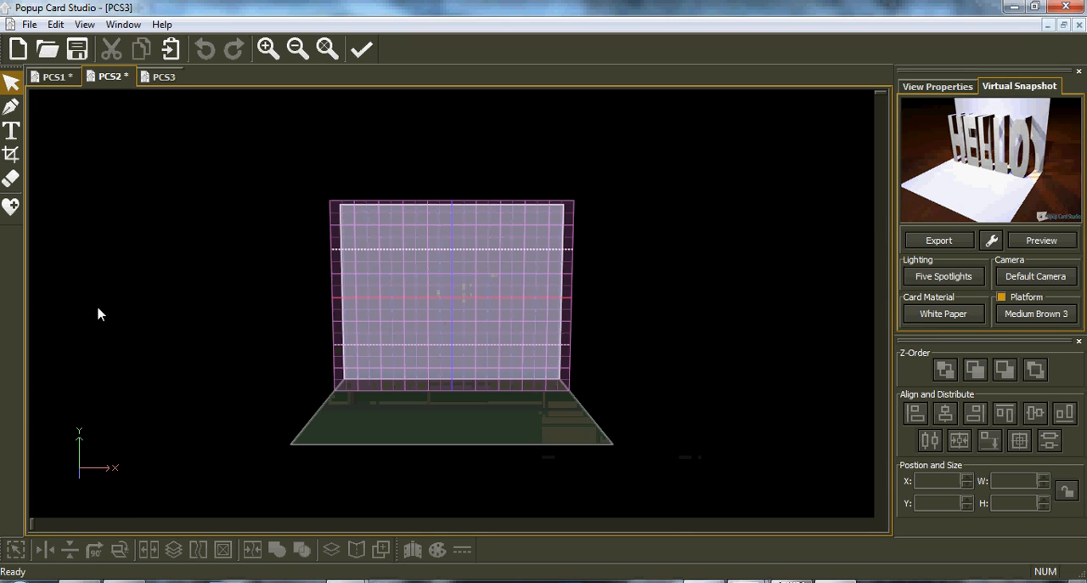
Insert a square from the Polygons category of the basic shape library onto the new card.
{"action": "left_click", "coordinate": [11, 131]}
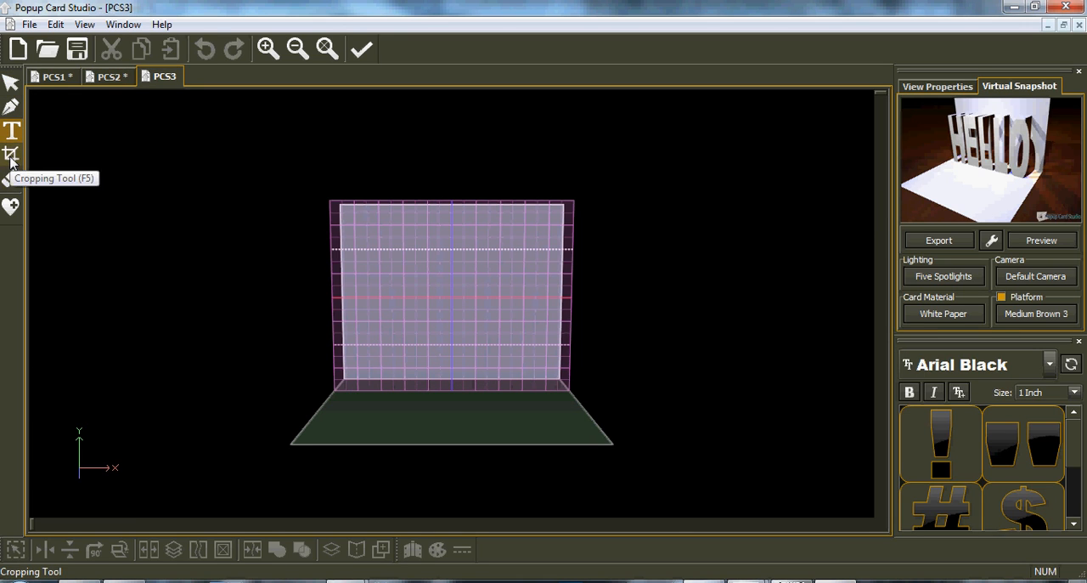
{"action": "left_click", "coordinate": [11, 158]}
{"action": "left_click", "coordinate": [11, 178]}
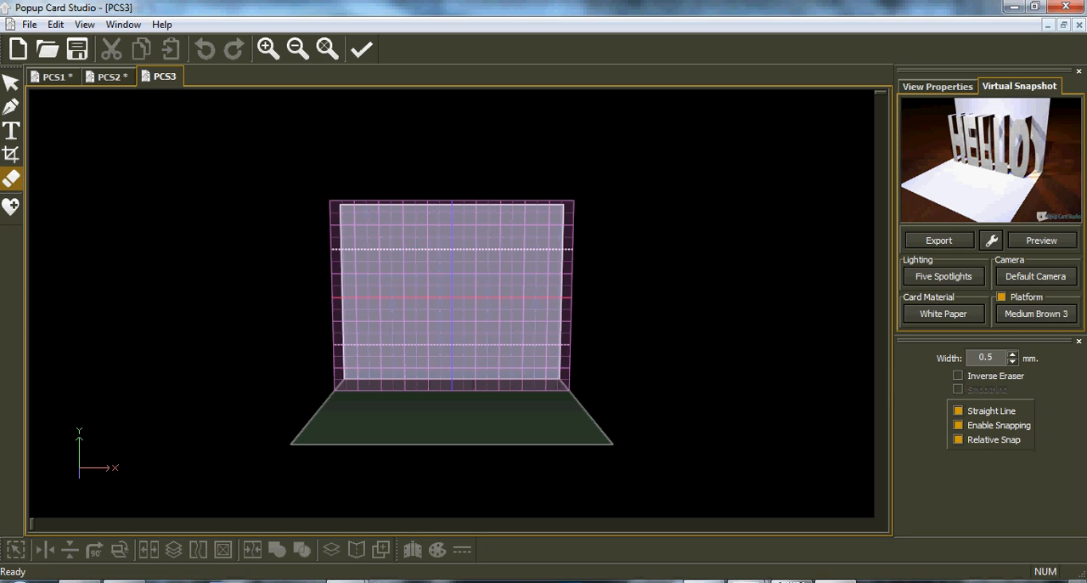
{"action": "left_click", "coordinate": [12, 208]}
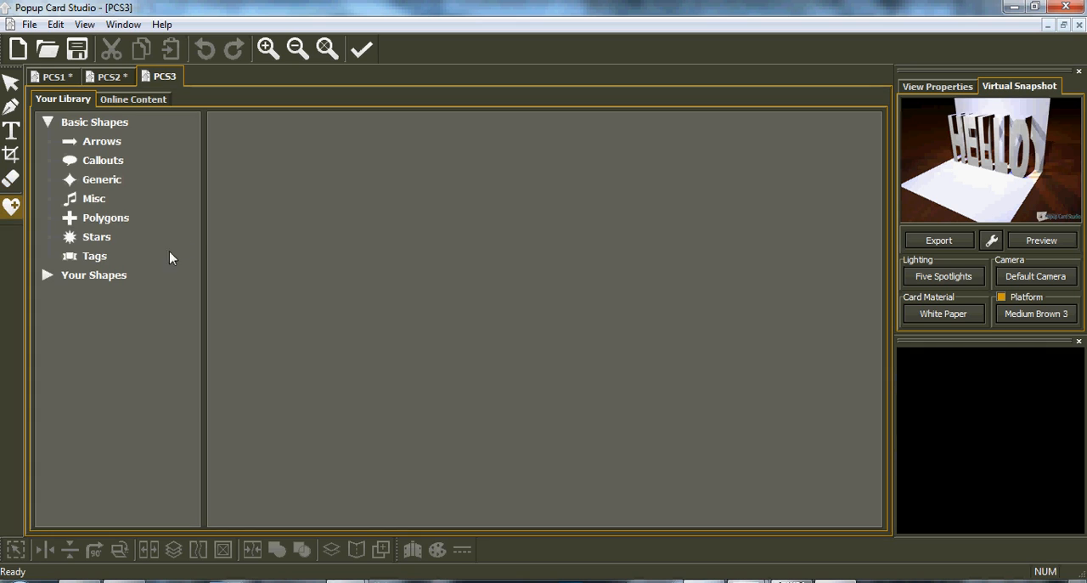
{"action": "left_click", "coordinate": [95, 220]}
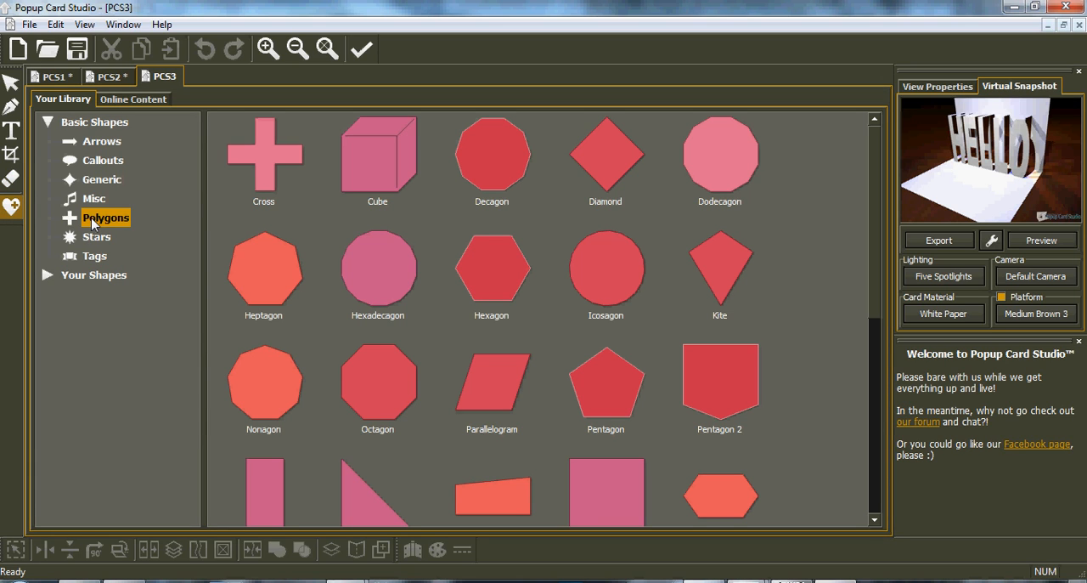
{"action": "double_click", "coordinate": [609, 484]}
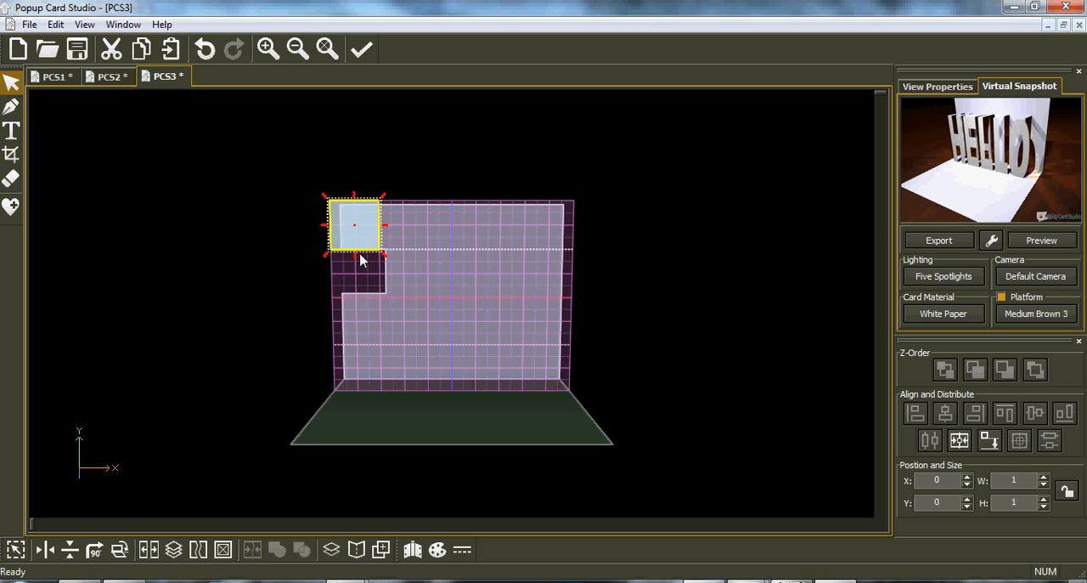
Enlarge the square to about 2.375 by 2.375 inches and place it at about X 1.375, Y 1.625.
{"action": "left_click_drag", "start_coordinate": [389, 257], "coordinate": [418, 281]}
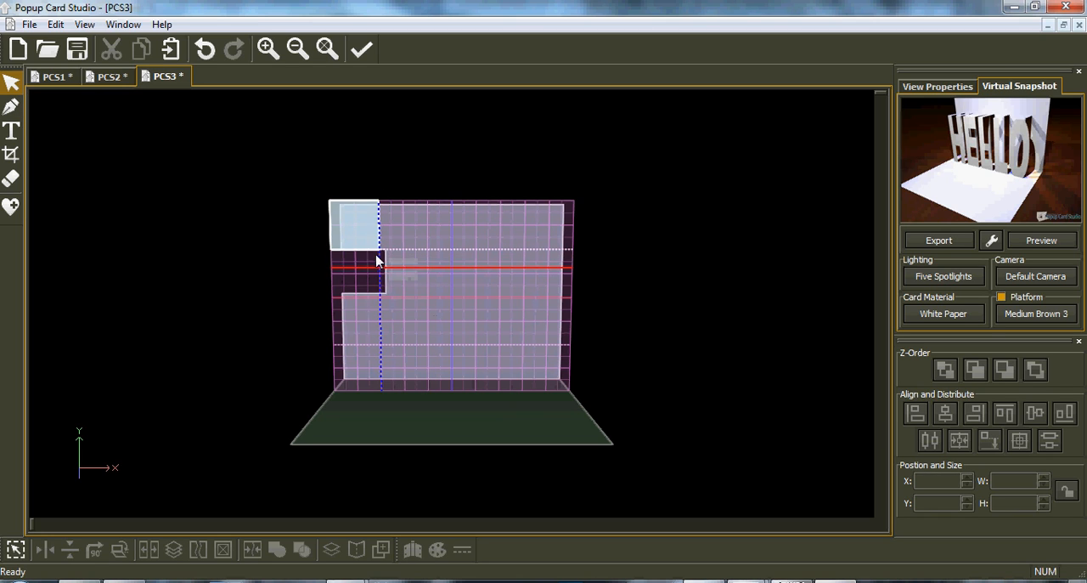
{"action": "left_click", "coordinate": [378, 250]}
{"action": "left_click", "coordinate": [384, 253]}
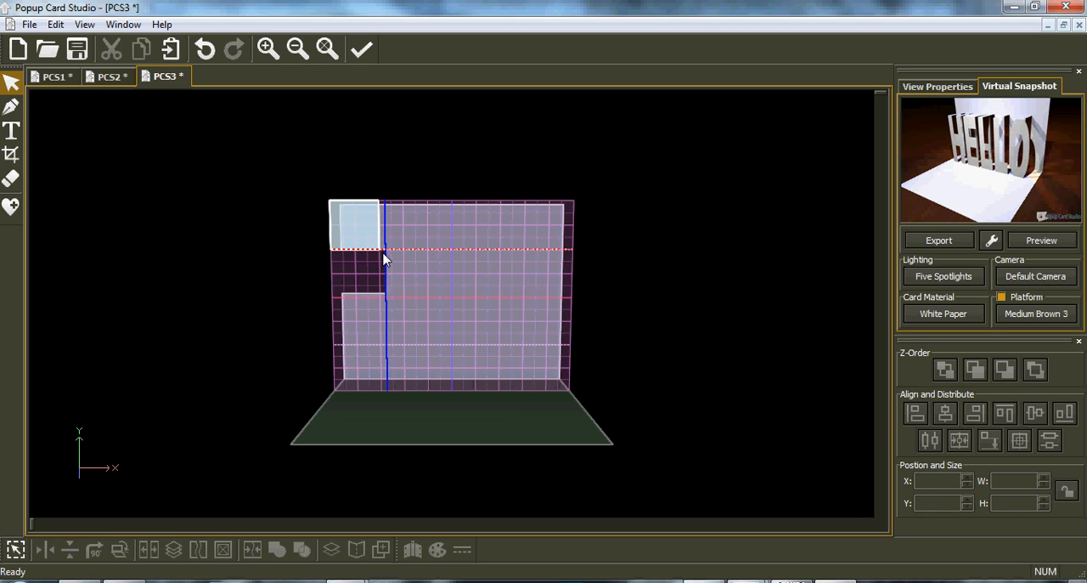
{"action": "left_click", "coordinate": [357, 239]}
{"action": "left_click_drag", "start_coordinate": [385, 261], "coordinate": [423, 307]}
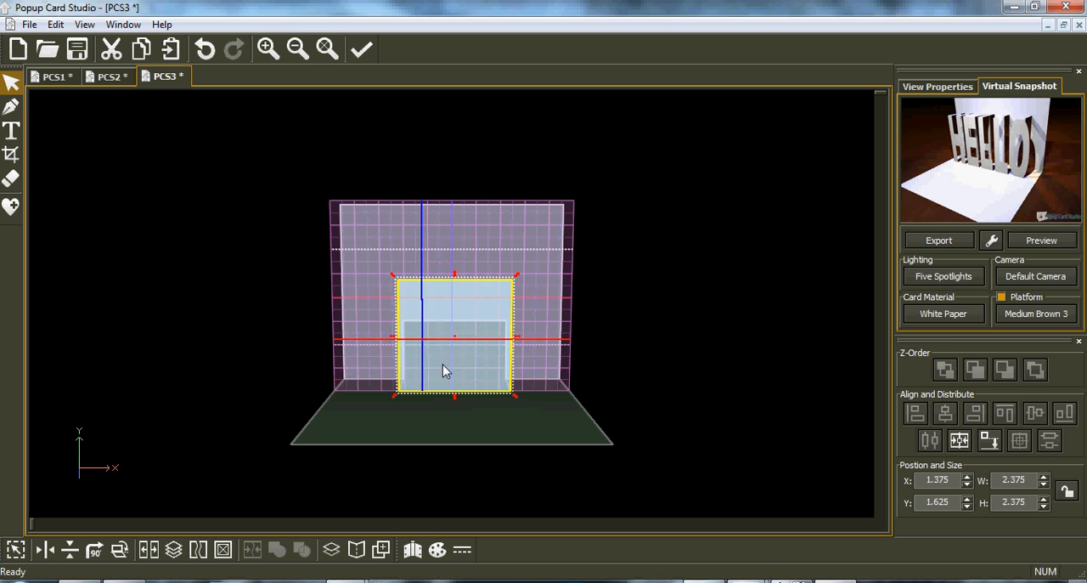
Erase two crossing diagonal lines and one horizontal line through the square with the 0.5 mm straight-line eraser.
{"action": "scroll", "coordinate": [448, 359], "scroll_direction": "up", "scroll_amount": 3}
{"action": "scroll", "coordinate": [450, 356], "scroll_direction": "up", "scroll_amount": 3}
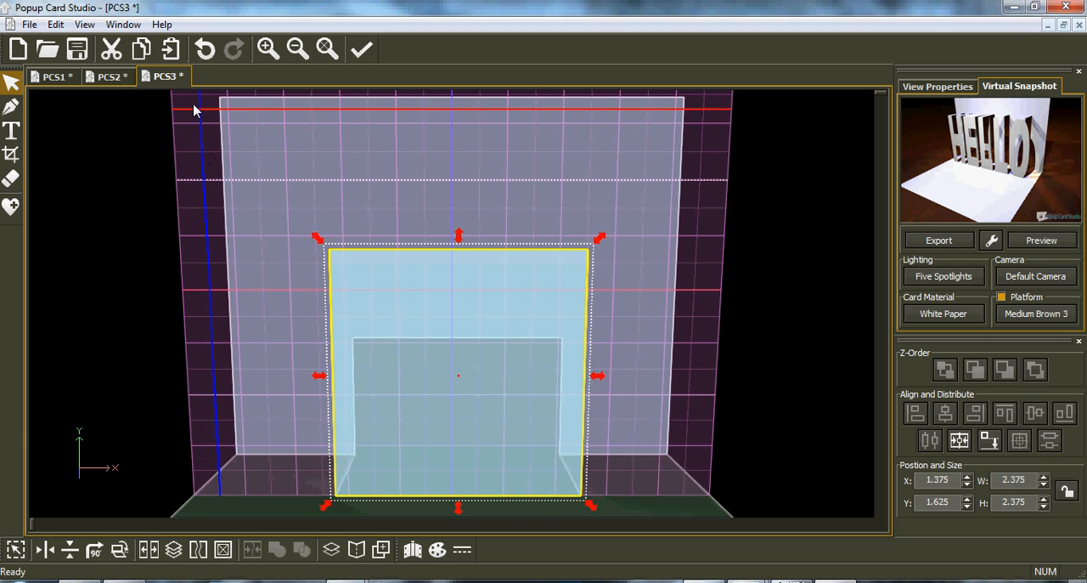
{"action": "left_click", "coordinate": [11, 183]}
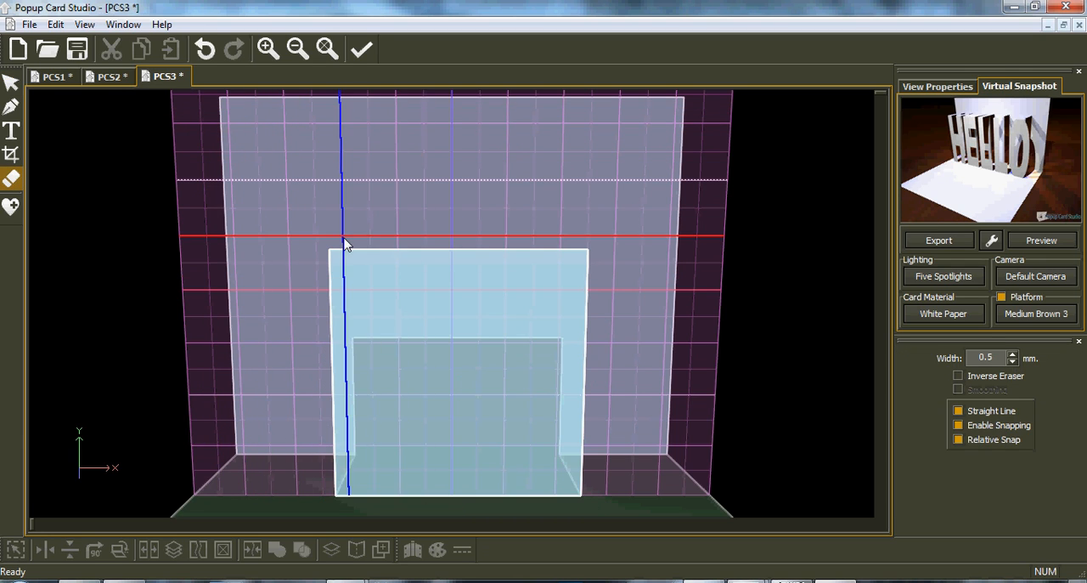
{"action": "mouse_move", "coordinate": [344, 244]}
{"action": "left_mouse_down"}
{"action": "mouse_move", "coordinate": [388, 283]}
{"action": "mouse_move", "coordinate": [575, 340]}
{"action": "mouse_move", "coordinate": [616, 369]}
{"action": "left_mouse_up"}
{"action": "left_click_drag", "start_coordinate": [563, 223], "coordinate": [287, 413]}
{"action": "left_click_drag", "start_coordinate": [291, 302], "coordinate": [674, 304]}
Enable Inverse Eraser and add two crossing straight diagonal strips that extend beyond both sides of the square.
{"action": "left_click", "coordinate": [959, 376]}
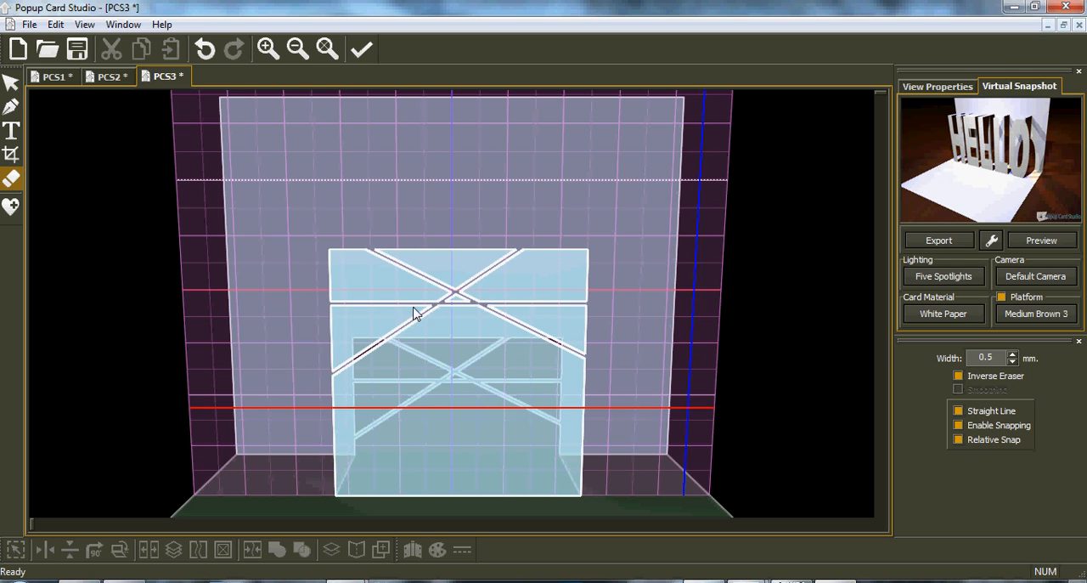
{"action": "mouse_move", "coordinate": [302, 250]}
{"action": "left_mouse_down"}
{"action": "mouse_move", "coordinate": [594, 423]}
{"action": "mouse_move", "coordinate": [608, 419]}
{"action": "left_mouse_up"}
{"action": "left_click_drag", "start_coordinate": [268, 419], "coordinate": [615, 240]}
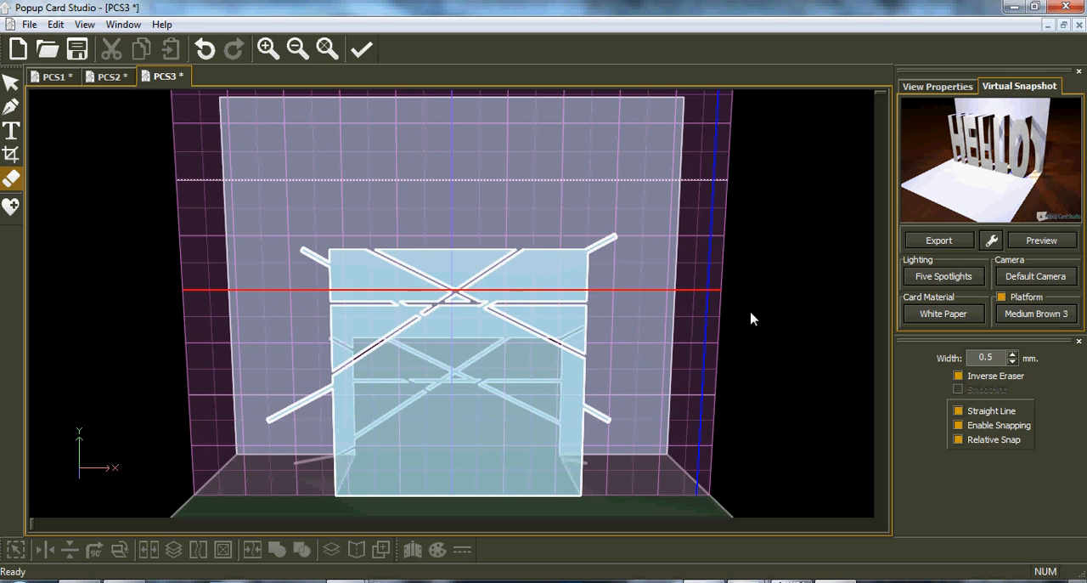
Turn off Straight Line and add a freehand inverse-eraser strip running out past the square's side edge.
{"action": "left_click", "coordinate": [958, 410]}
{"action": "left_click_drag", "start_coordinate": [612, 314], "coordinate": [472, 427]}
{"action": "left_click_drag", "start_coordinate": [420, 481], "coordinate": [420, 481]}
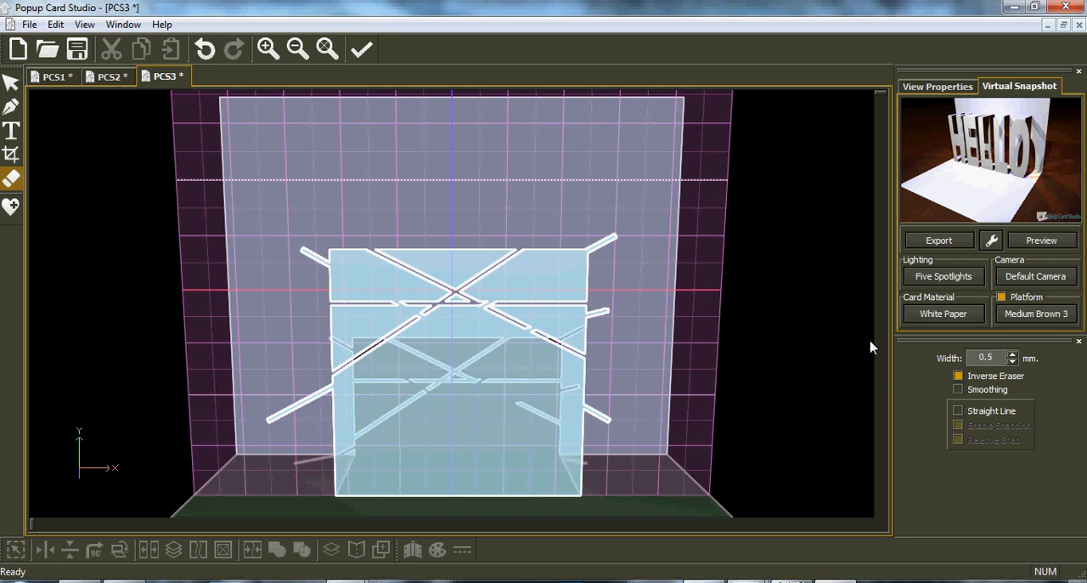
Turn off Inverse Eraser, erase freehand lines through the square without and with Smoothing, and set the eraser width to 0.2 mm.
{"action": "mouse_move", "coordinate": [580, 289]}
{"action": "left_mouse_down"}
{"action": "mouse_move", "coordinate": [529, 399]}
{"action": "mouse_move", "coordinate": [384, 418]}
{"action": "left_mouse_up"}
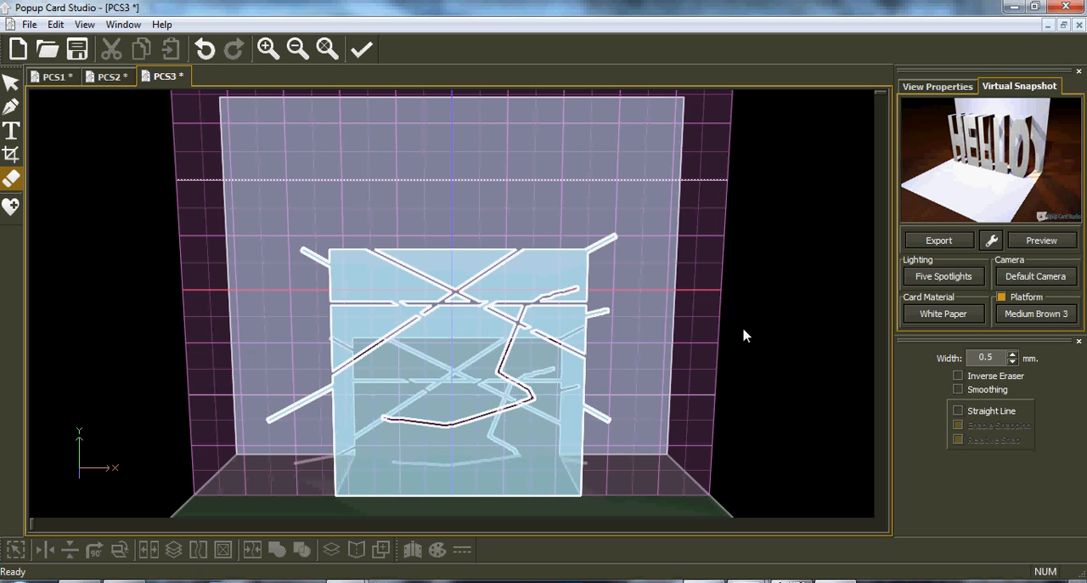
{"action": "mouse_move", "coordinate": [541, 345]}
{"action": "left_mouse_down"}
{"action": "mouse_move", "coordinate": [374, 396]}
{"action": "mouse_move", "coordinate": [379, 383]}
{"action": "left_mouse_up"}
{"action": "left_click_drag", "start_coordinate": [345, 293], "coordinate": [557, 438]}
{"action": "mouse_move", "coordinate": [424, 244]}
{"action": "left_mouse_down"}
{"action": "mouse_move", "coordinate": [440, 254]}
{"action": "mouse_move", "coordinate": [469, 248]}
{"action": "left_mouse_up"}
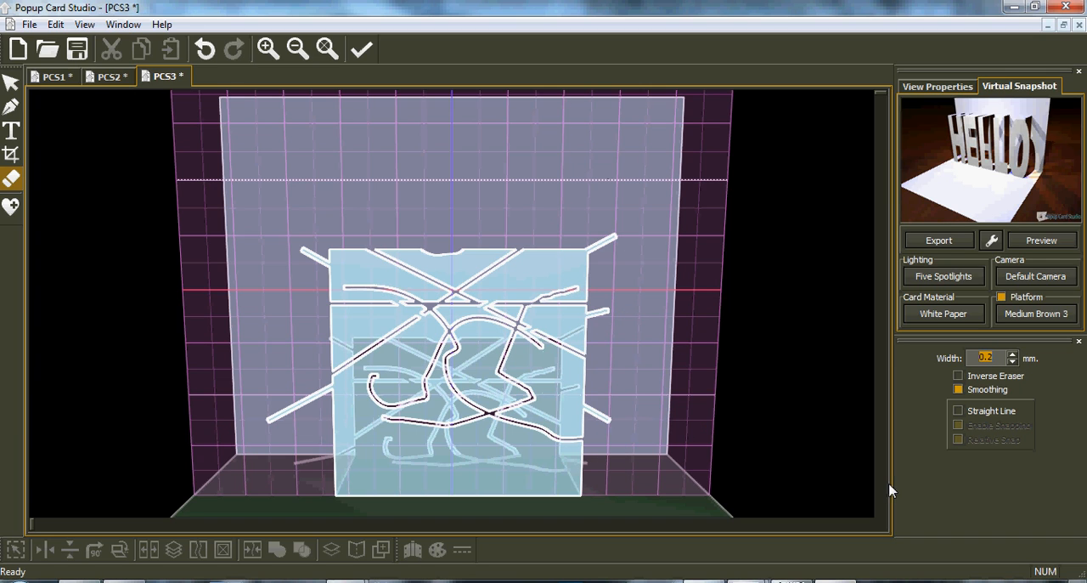
Show the view properties and open the Your Shapes category in the shape library.
{"action": "left_click", "coordinate": [906, 88]}
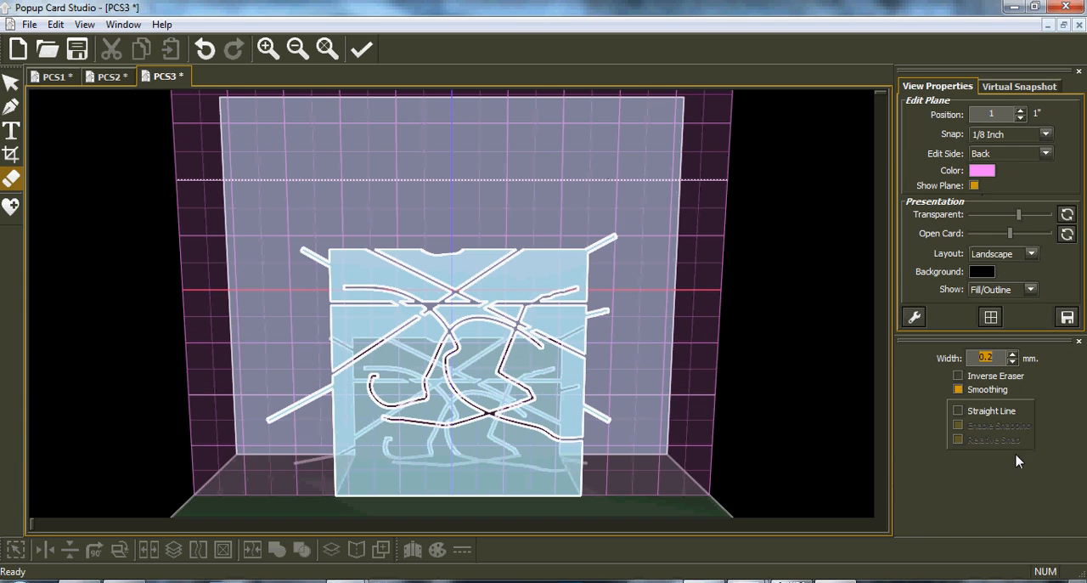
{"action": "left_click", "coordinate": [10, 207]}
{"action": "left_click", "coordinate": [89, 280]}
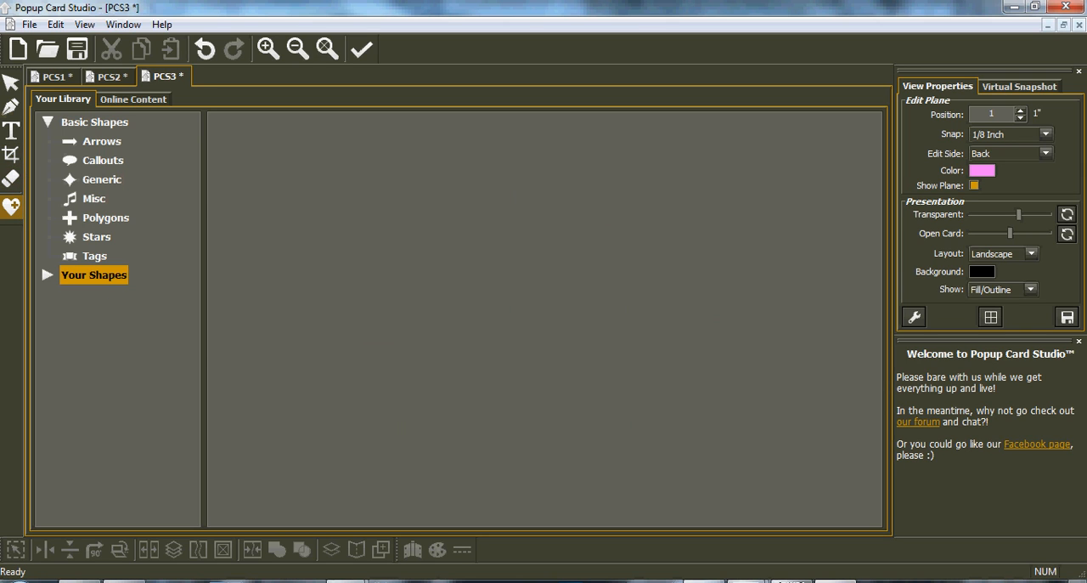
Mirror the erased square side to side, flip it top to bottom, and rotate it 90 degrees.
{"action": "left_click", "coordinate": [11, 84]}
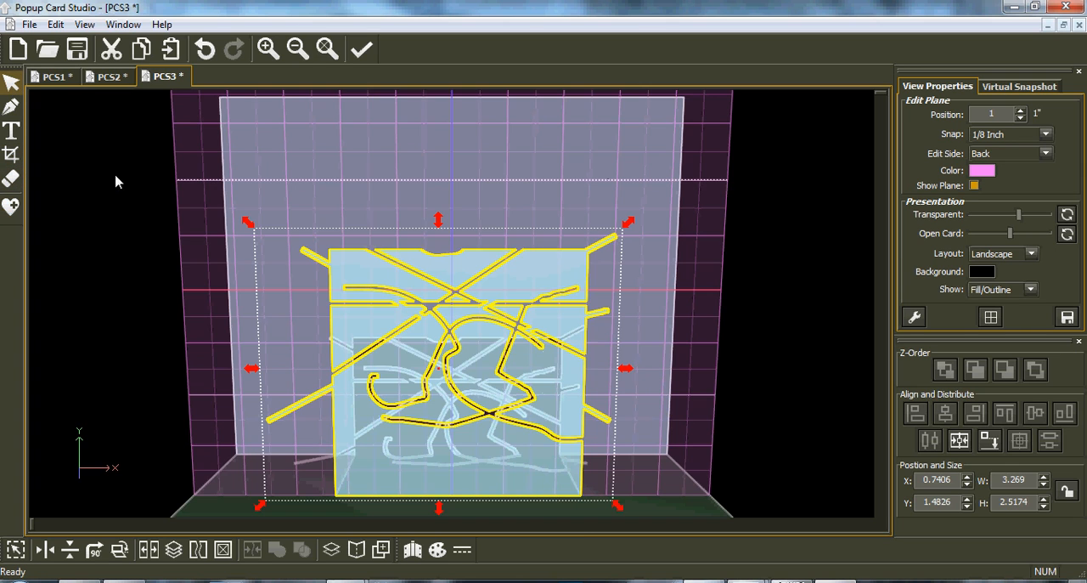
{"action": "left_click", "coordinate": [45, 551]}
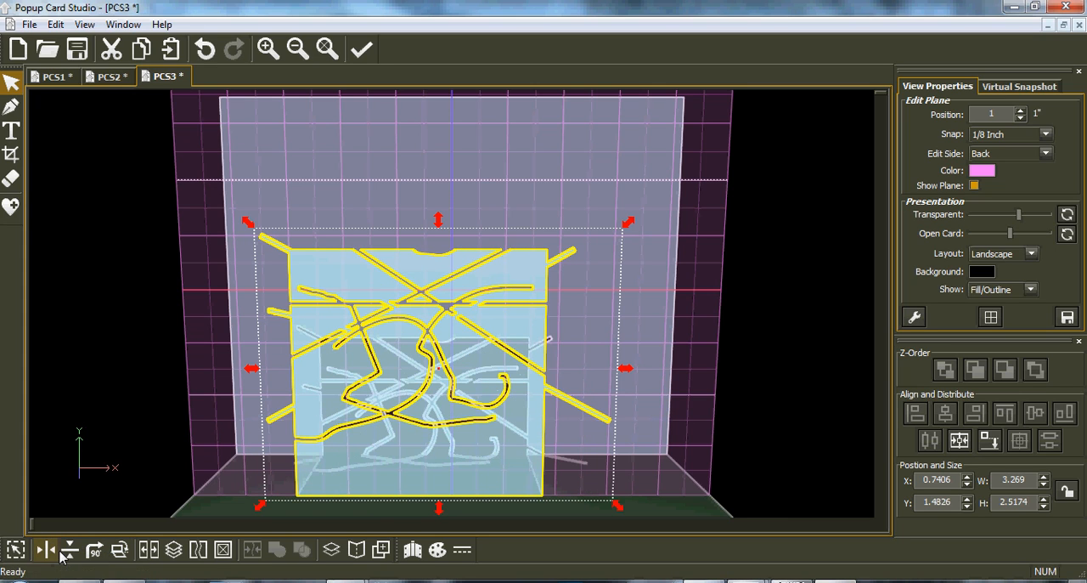
{"action": "left_click", "coordinate": [47, 551]}
{"action": "left_click", "coordinate": [70, 551]}
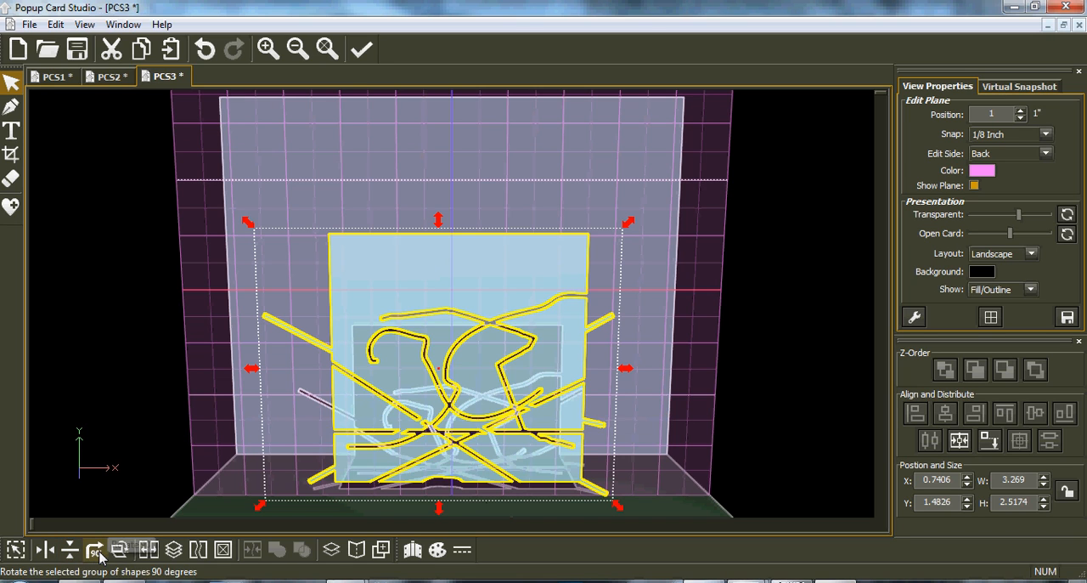
{"action": "left_click", "coordinate": [96, 553]}
{"action": "left_click", "coordinate": [97, 554]}
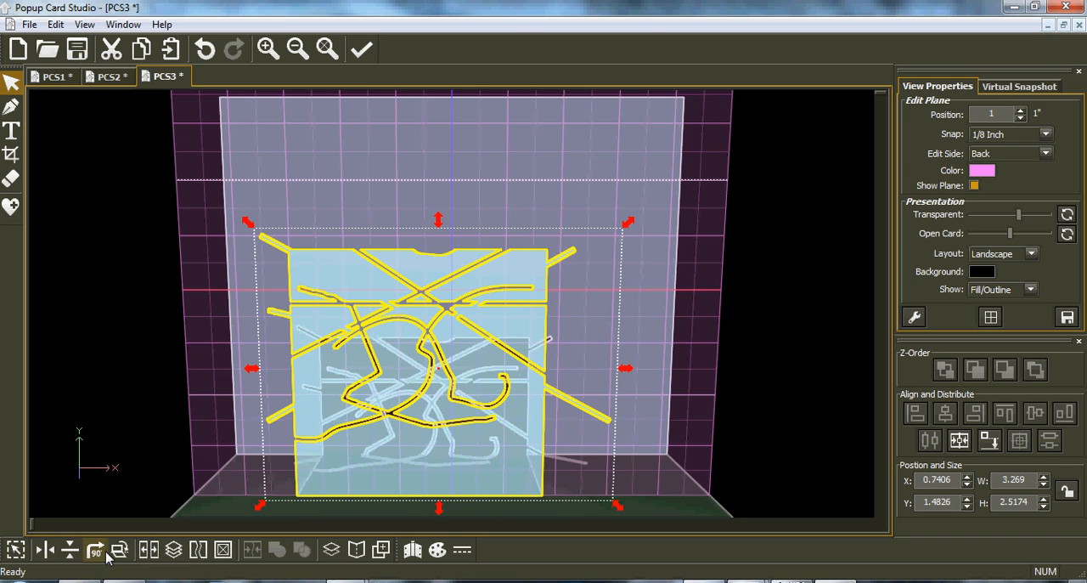
{"action": "left_click", "coordinate": [104, 553]}
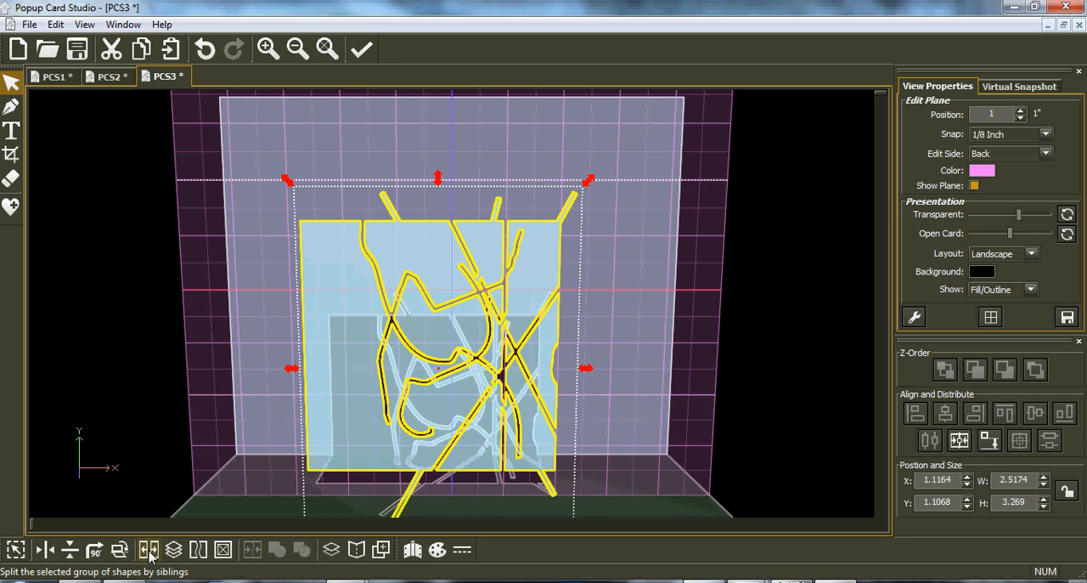
Split the erased square by siblings and move two of the cut-out pieces apart to opposite sides of the remaining shape.
{"action": "left_click", "coordinate": [150, 551]}
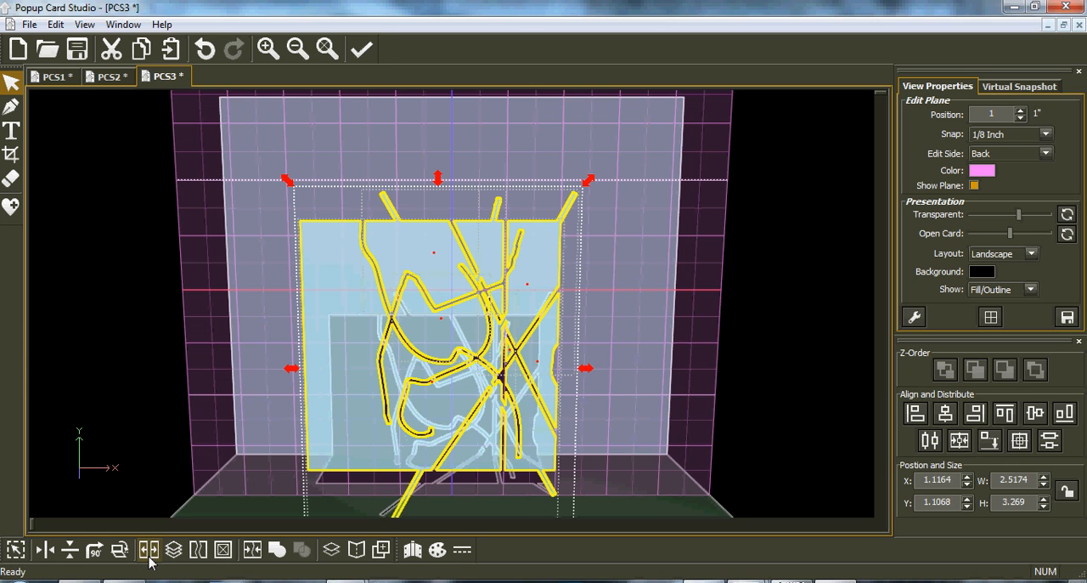
{"action": "left_click_drag", "start_coordinate": [487, 270], "coordinate": [598, 245]}
{"action": "left_click", "coordinate": [477, 134]}
{"action": "left_click_drag", "start_coordinate": [500, 245], "coordinate": [293, 254]}
{"action": "left_click_drag", "start_coordinate": [544, 318], "coordinate": [738, 316]}
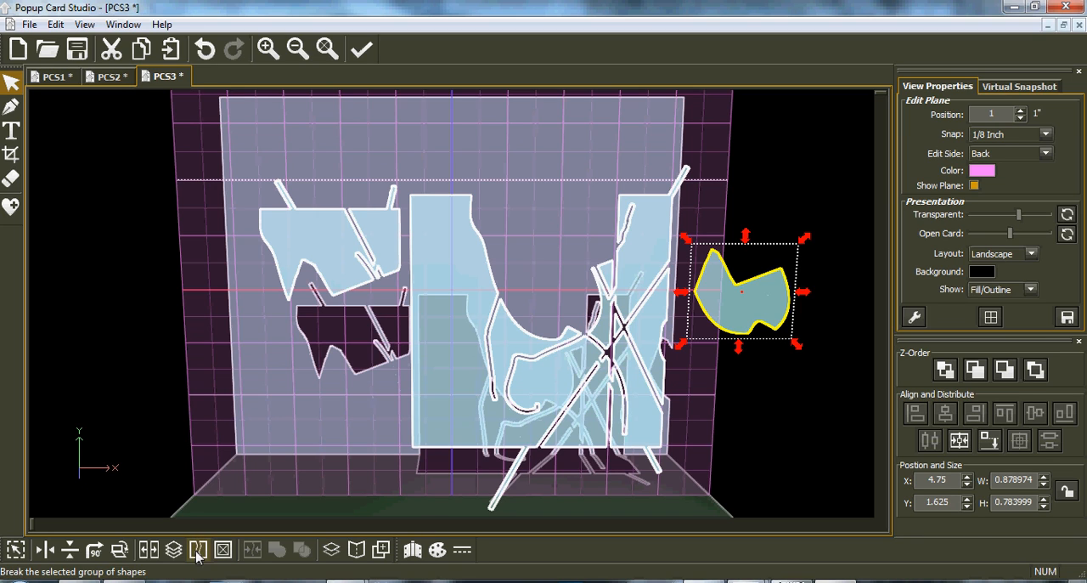
Try to black out the small detached piece and the large remaining piece.
{"action": "left_click", "coordinate": [224, 550]}
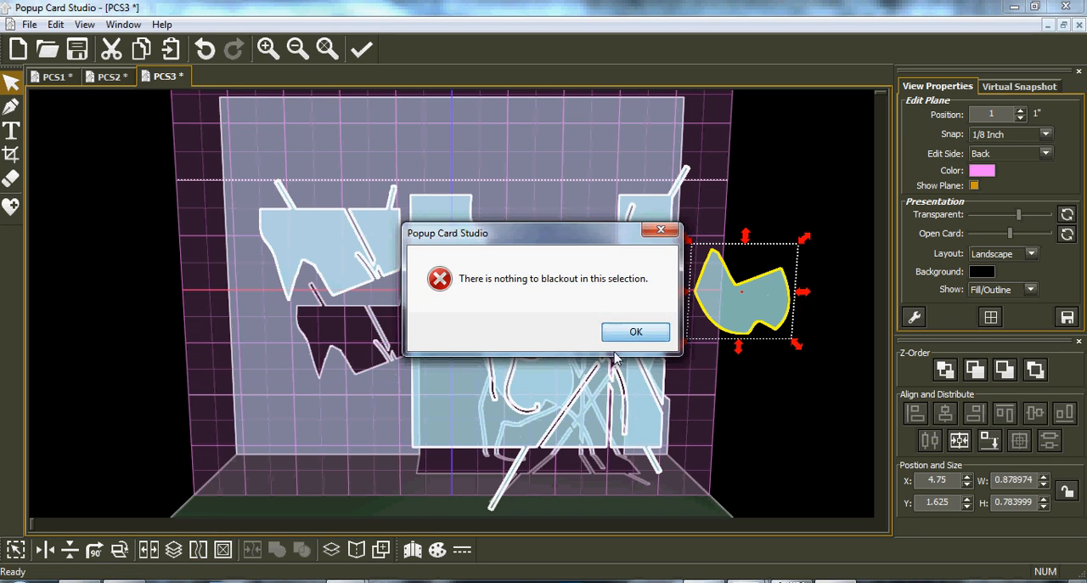
{"action": "key", "text": "Return"}
{"action": "left_click", "coordinate": [561, 405]}
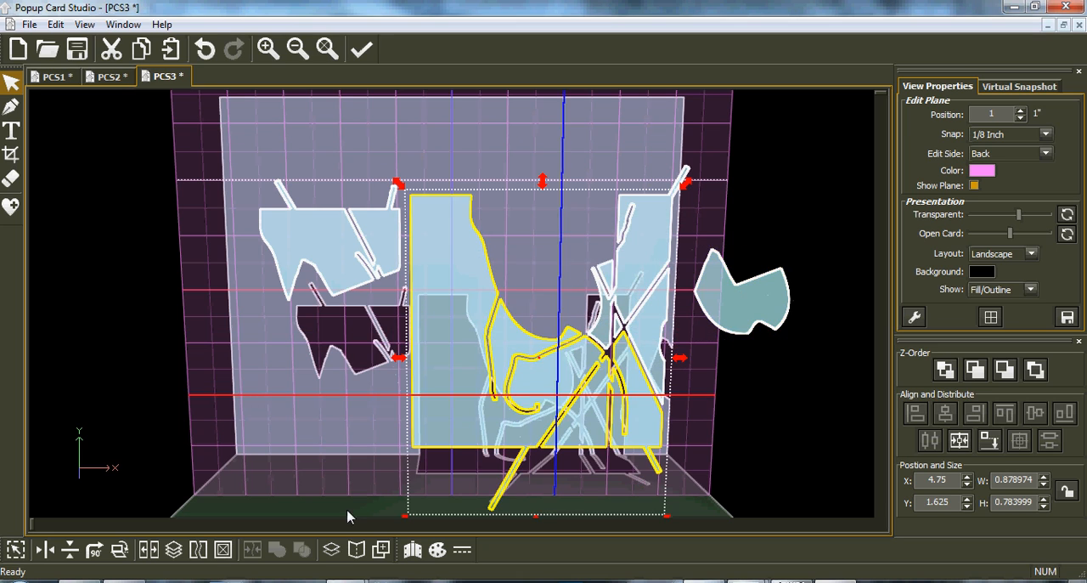
{"action": "left_click", "coordinate": [224, 549]}
{"action": "left_click", "coordinate": [633, 334]}
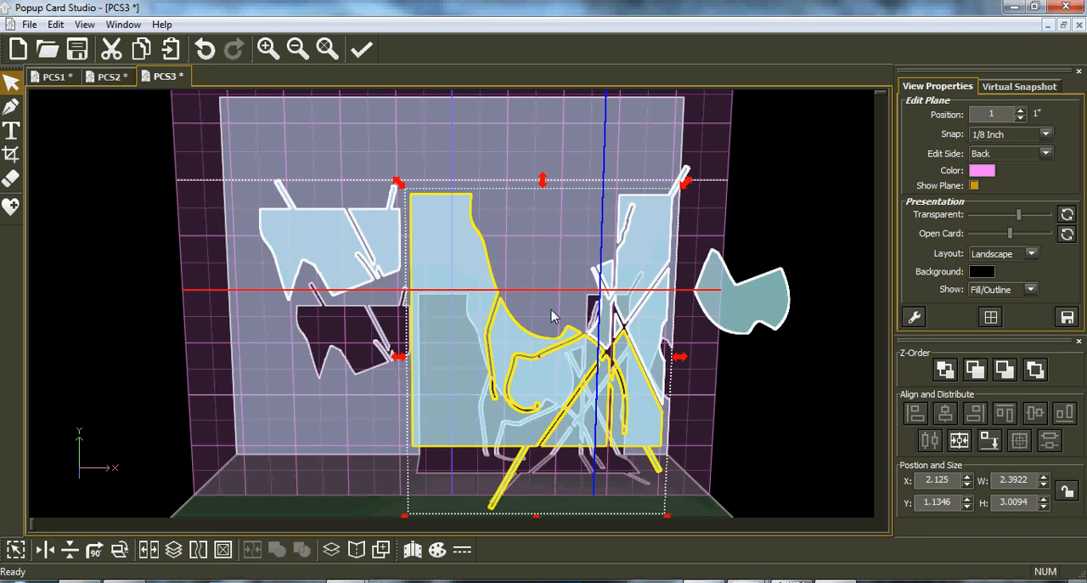
{"action": "left_click", "coordinate": [228, 551]}
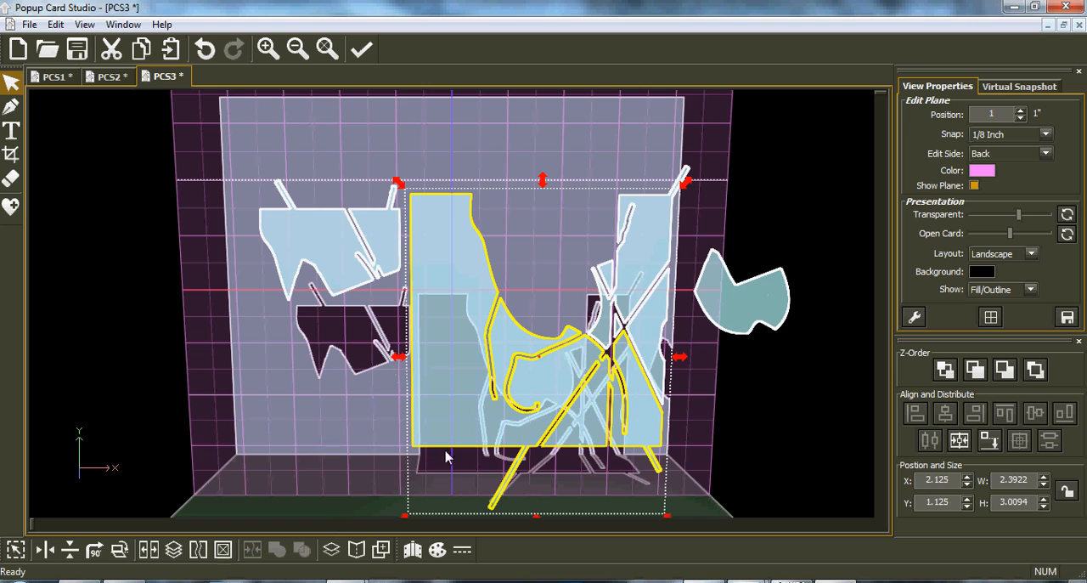
Move the small detached piece onto the jagged upper piece, combine the two shapes, and undo both changes.
{"action": "left_click", "coordinate": [732, 323]}
{"action": "left_click_drag", "start_coordinate": [212, 128], "coordinate": [445, 321]}
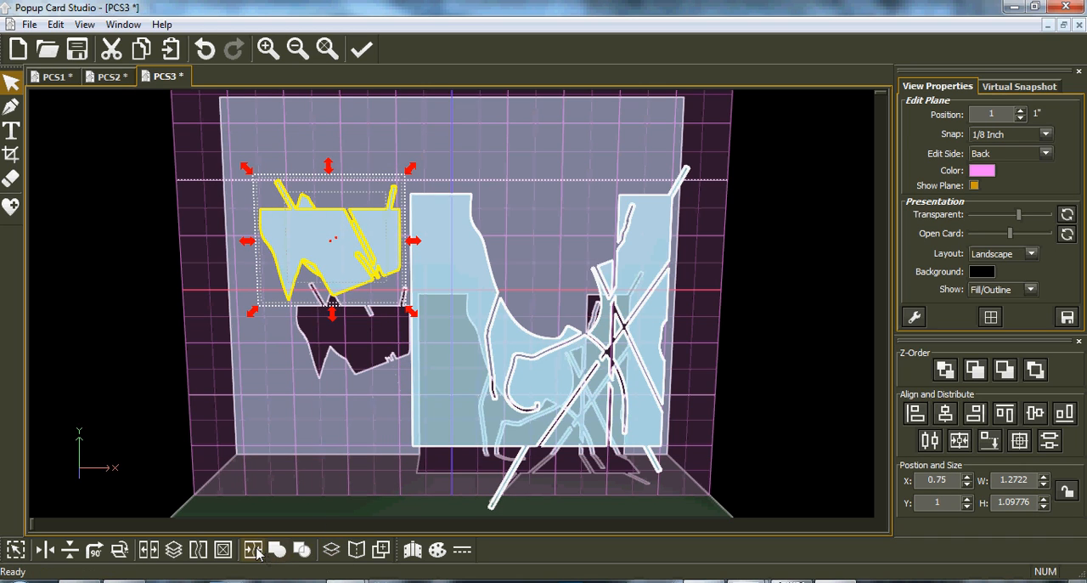
{"action": "left_click", "coordinate": [263, 550]}
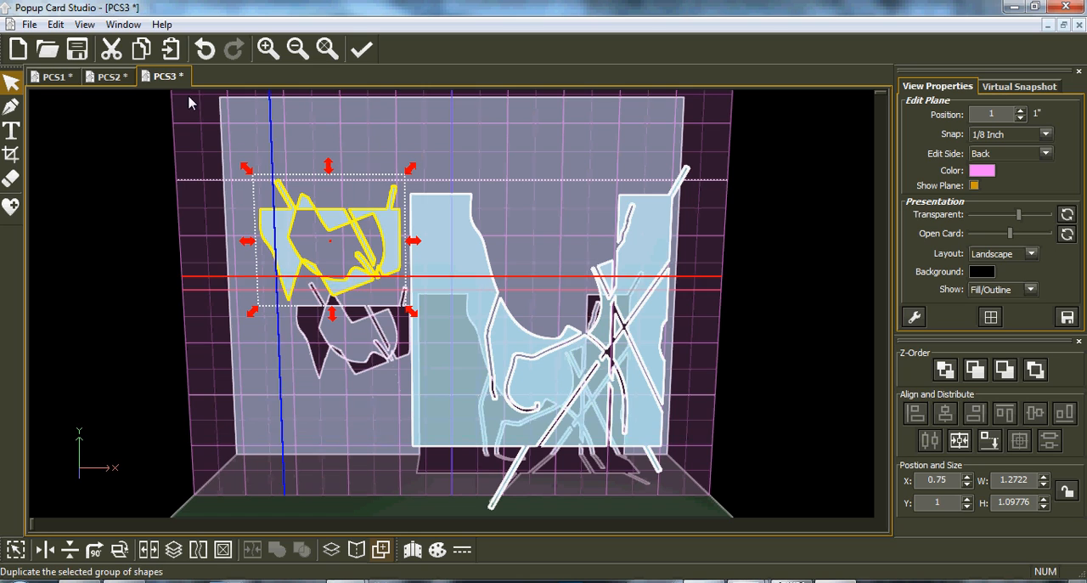
{"action": "left_click", "coordinate": [205, 49]}
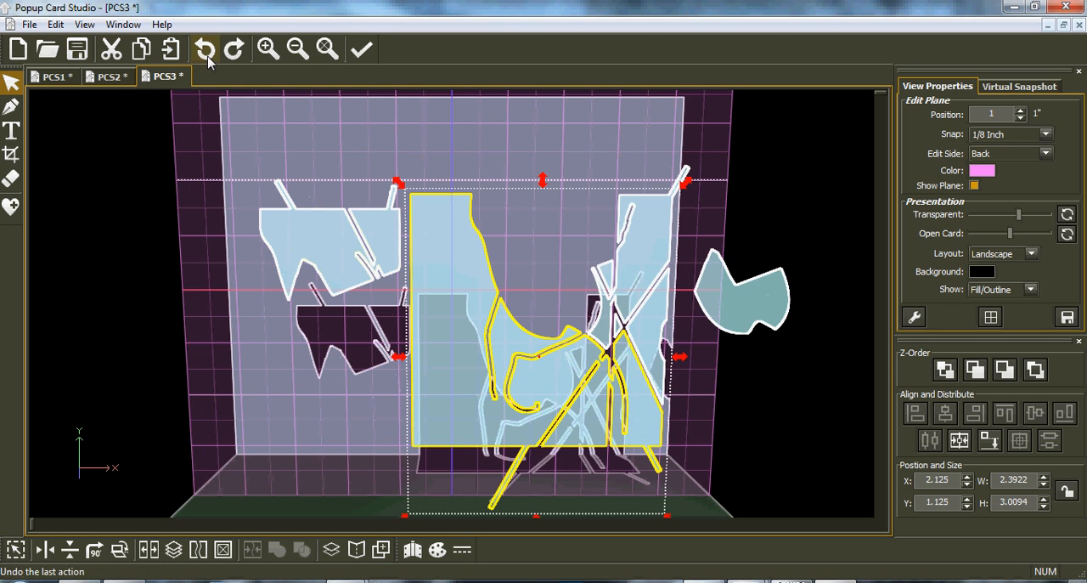
{"action": "left_click", "coordinate": [205, 48]}
Cut all the pieces from the card and place a 1 by 1 inch Polygons square on the base at the card's centre.
{"action": "left_click_drag", "start_coordinate": [212, 144], "coordinate": [790, 541]}
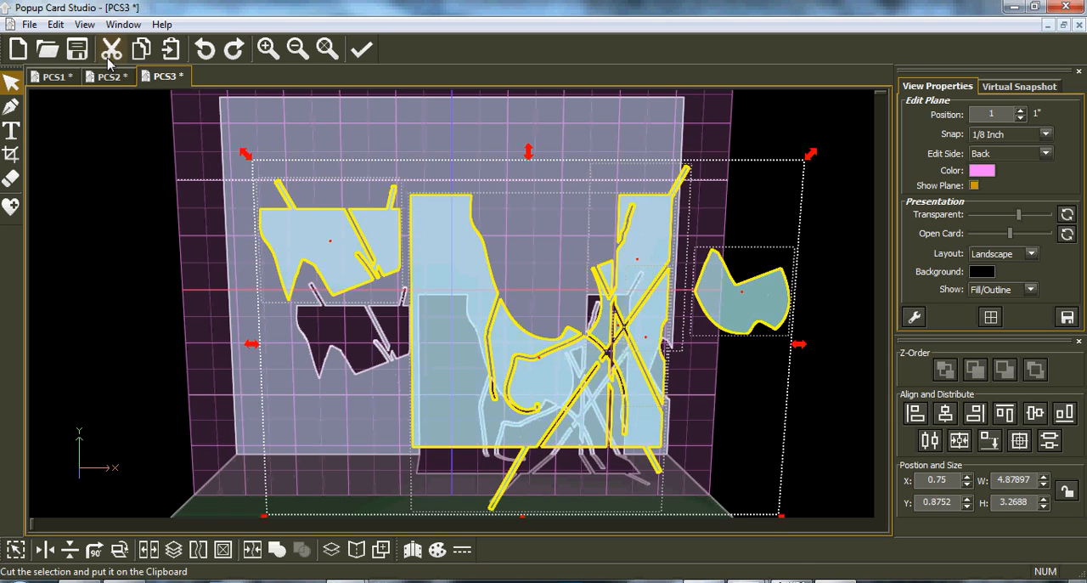
{"action": "left_click", "coordinate": [111, 48]}
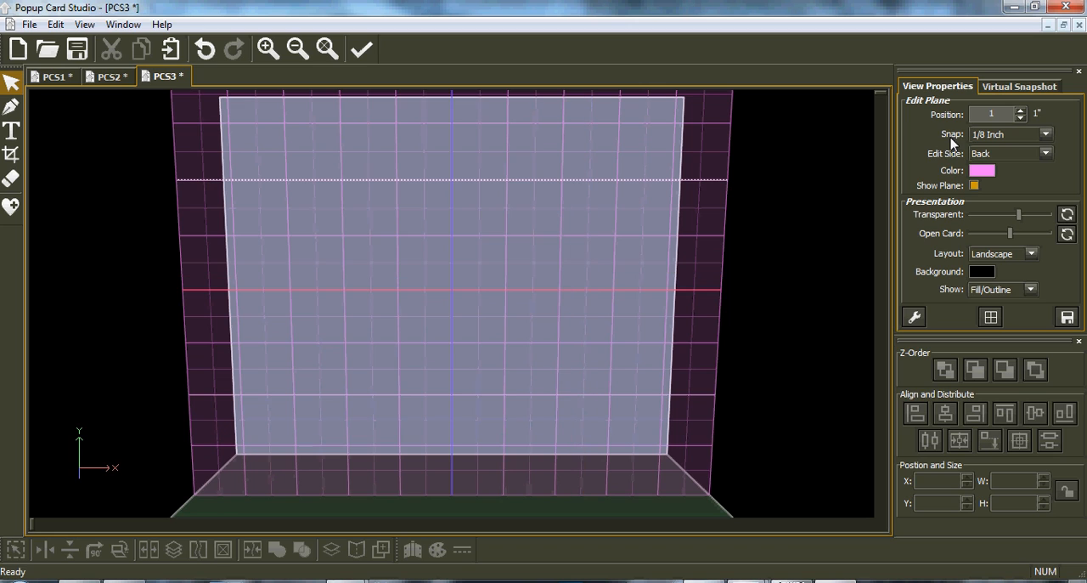
{"action": "left_click", "coordinate": [10, 206]}
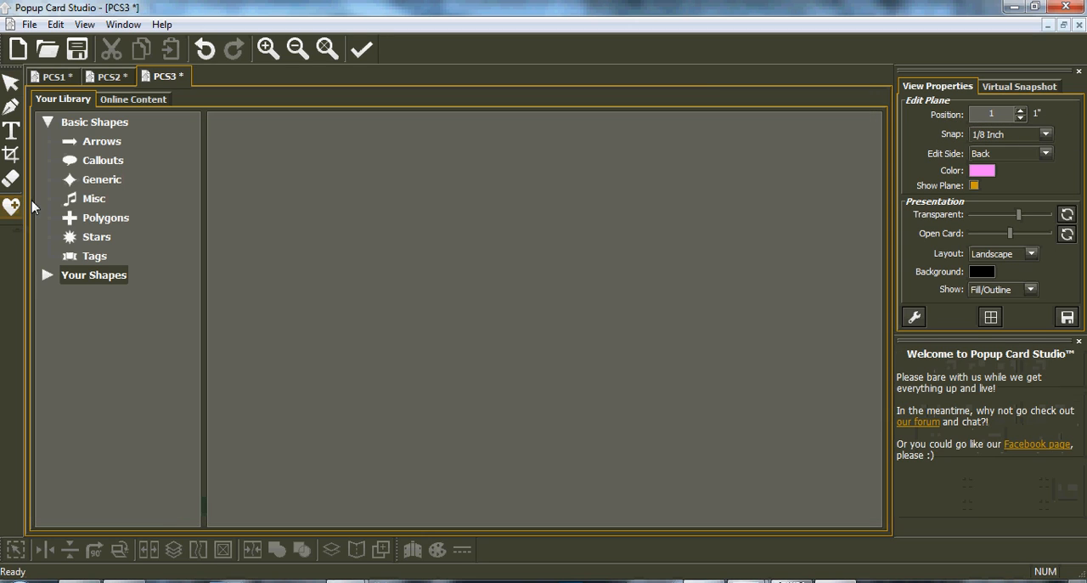
{"action": "left_click", "coordinate": [98, 219]}
{"action": "left_click", "coordinate": [588, 485]}
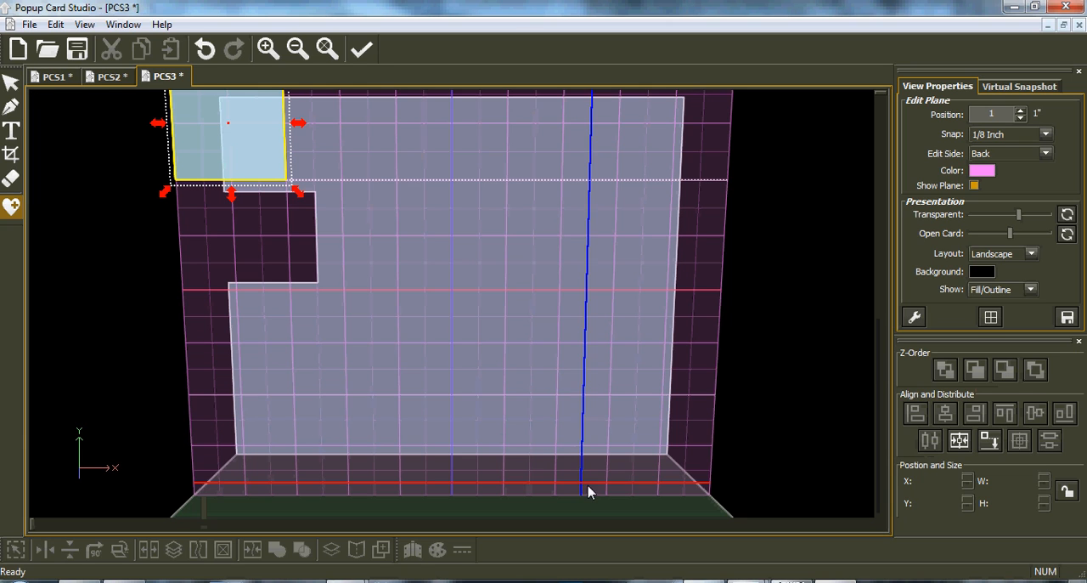
{"action": "left_click", "coordinate": [461, 457]}
{"action": "left_click_drag", "start_coordinate": [443, 455], "coordinate": [427, 423]}
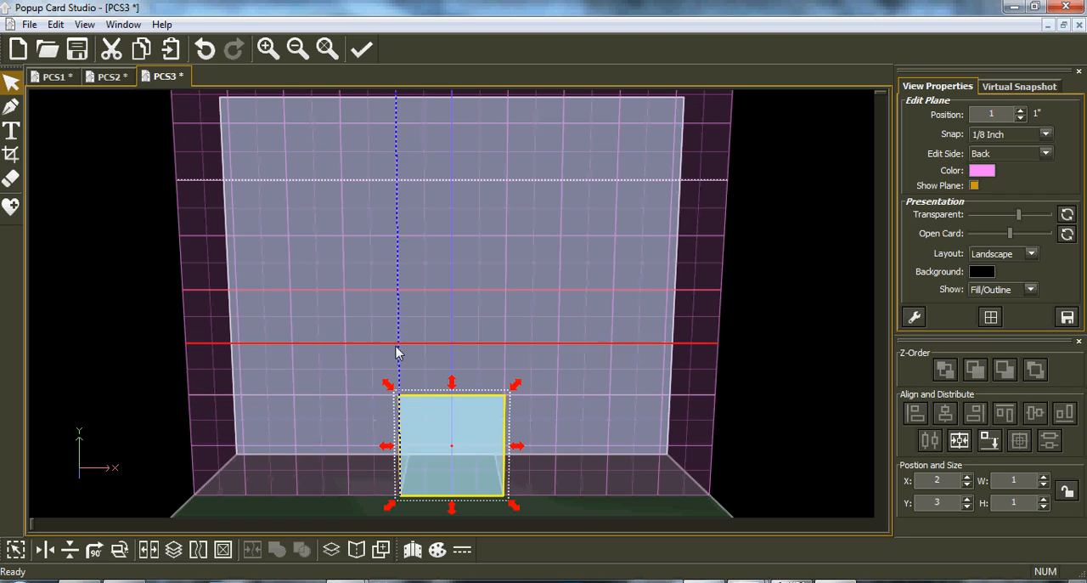
Stretch the square upward to 2 inches tall and fold it to Side Layer (Back) with Clip Folded Shapes enabled.
{"action": "left_click_drag", "start_coordinate": [453, 387], "coordinate": [453, 289]}
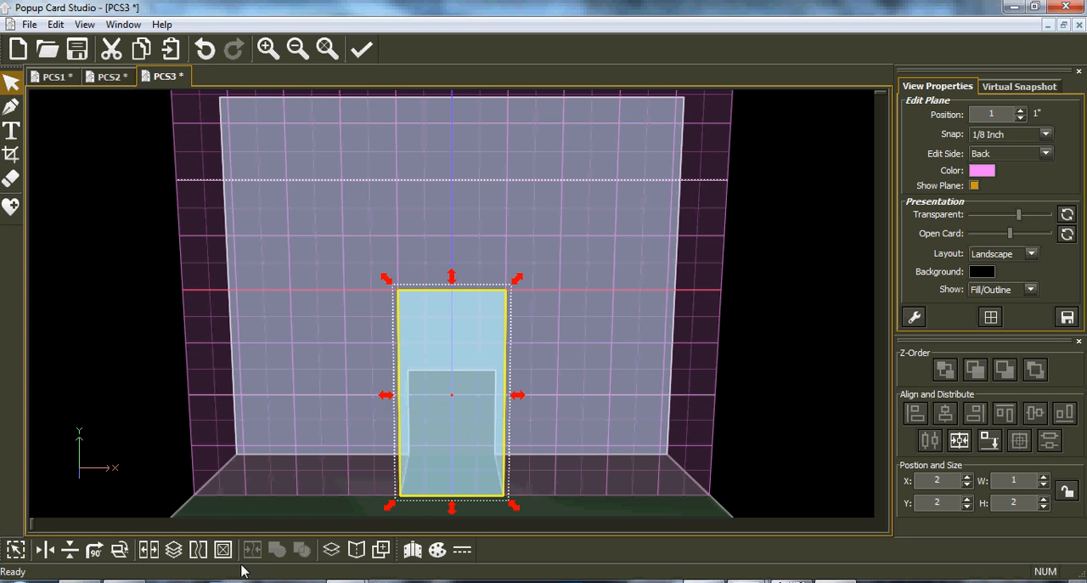
{"action": "left_click", "coordinate": [358, 550]}
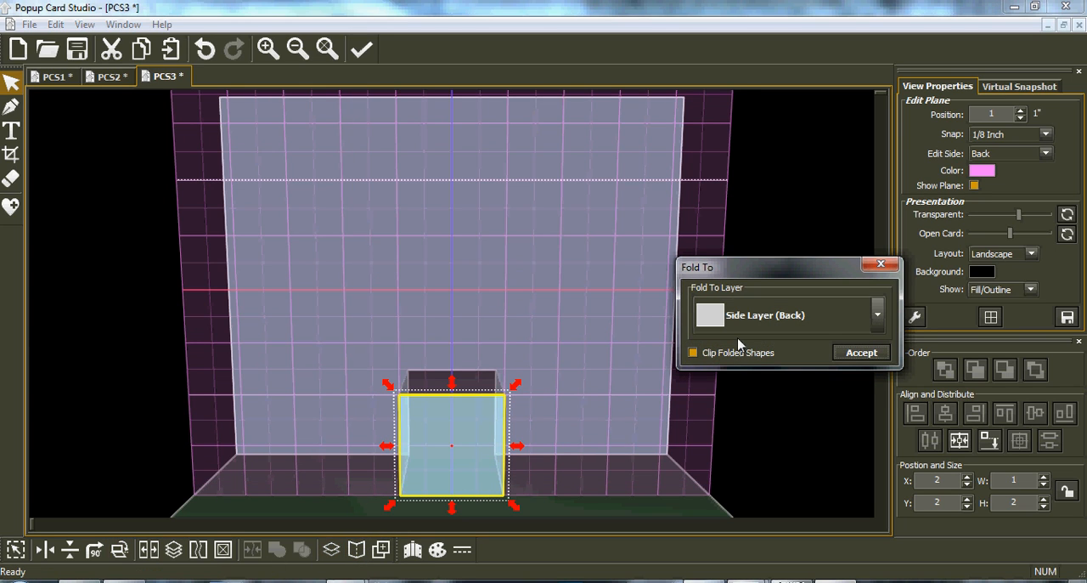
{"action": "left_click", "coordinate": [860, 353]}
{"action": "right_click_drag", "start_coordinate": [518, 444], "coordinate": [703, 326]}
{"action": "right_click_drag", "start_coordinate": [330, 292], "coordinate": [277, 371]}
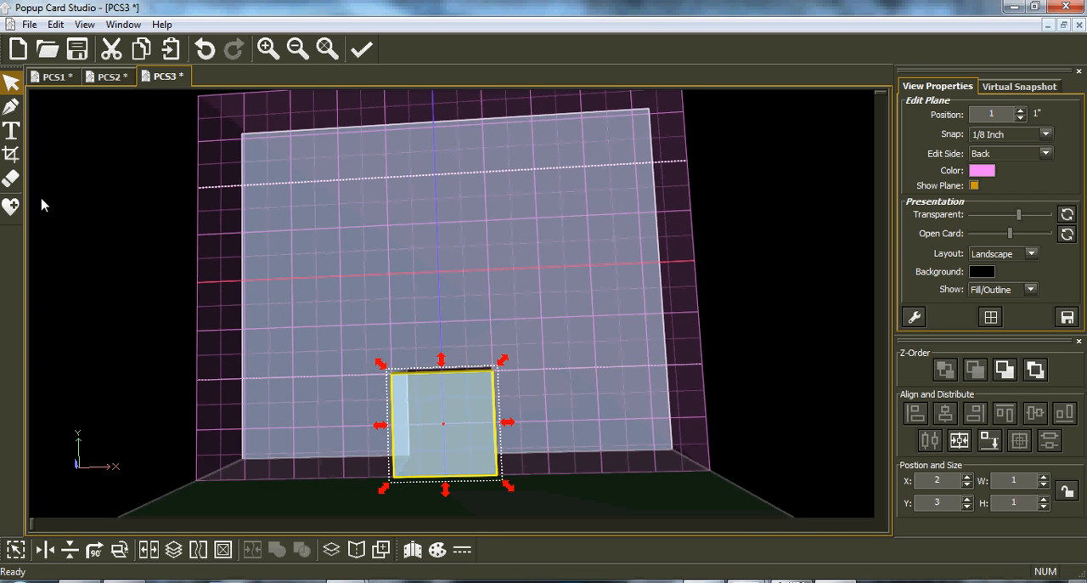
Insert the Cross shape from Polygons and move it beside the folded square, to about X 0.375, Y 3.
{"action": "left_click", "coordinate": [11, 206]}
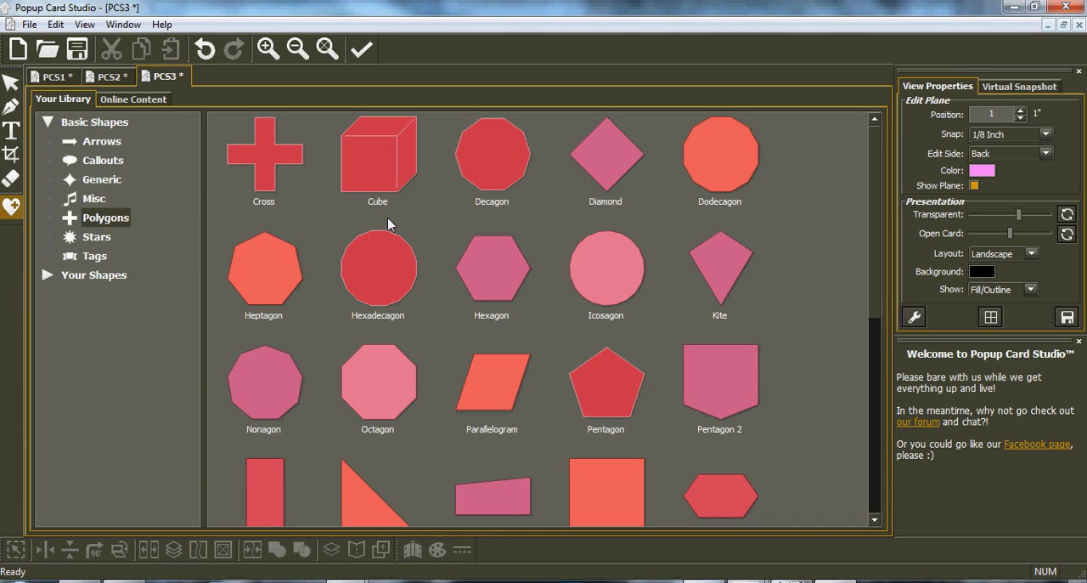
{"action": "double_click", "coordinate": [263, 176]}
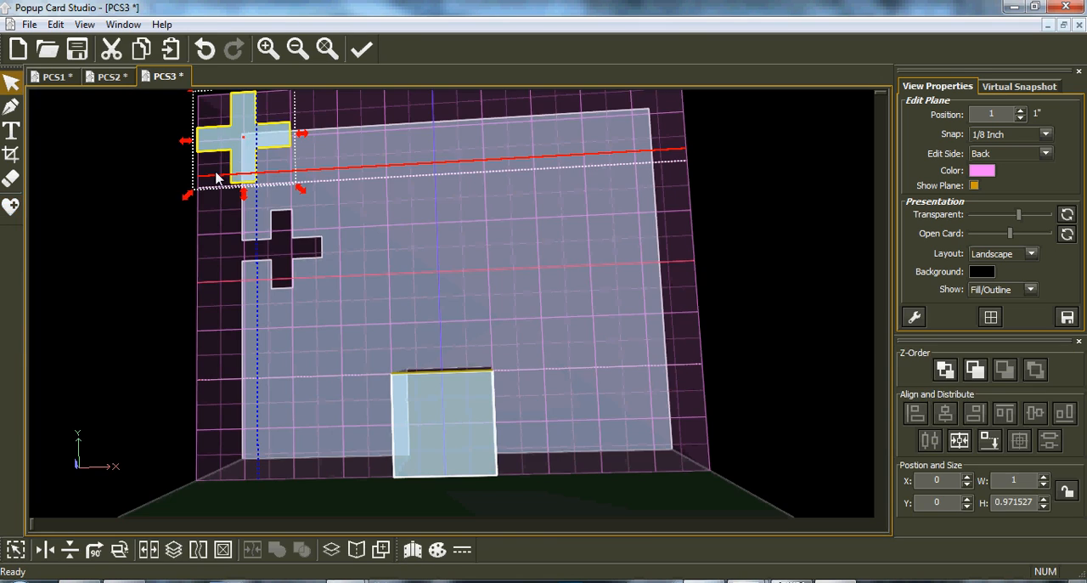
{"action": "left_click_drag", "start_coordinate": [239, 170], "coordinate": [283, 468]}
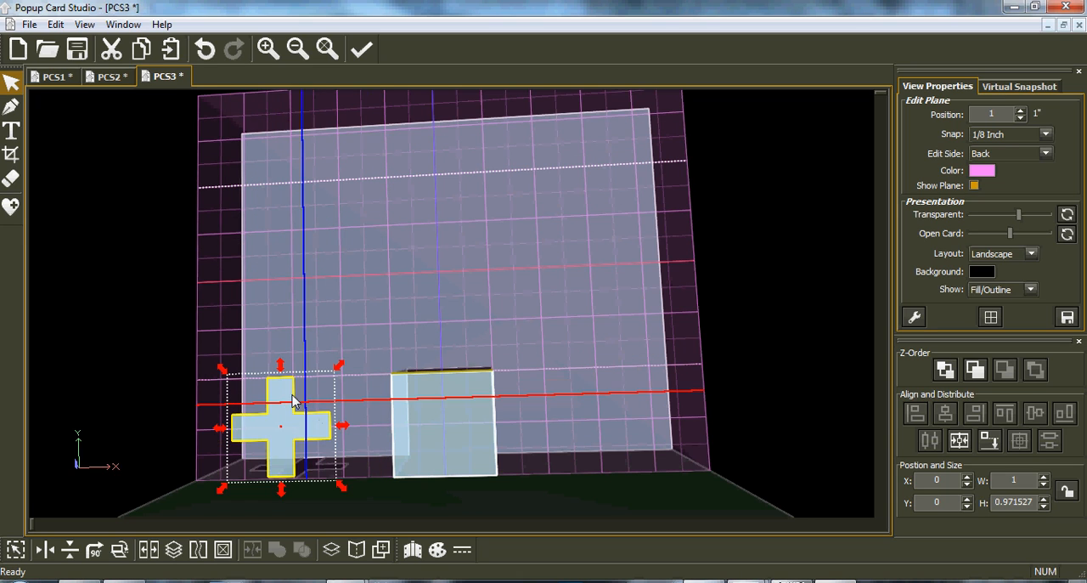
Set the cross's width and height to 2 and align it to stand on the card's base.
{"action": "left_click_drag", "start_coordinate": [1033, 502], "coordinate": [986, 508]}
{"action": "type", "text": "2"}
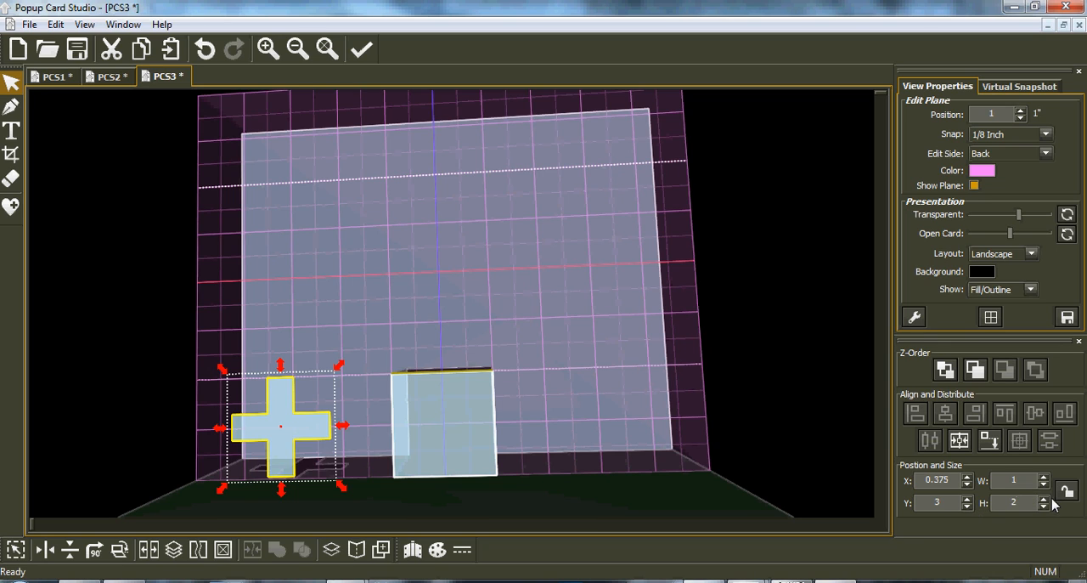
{"action": "left_click_drag", "start_coordinate": [1034, 486], "coordinate": [998, 484]}
{"action": "key", "text": "Return"}
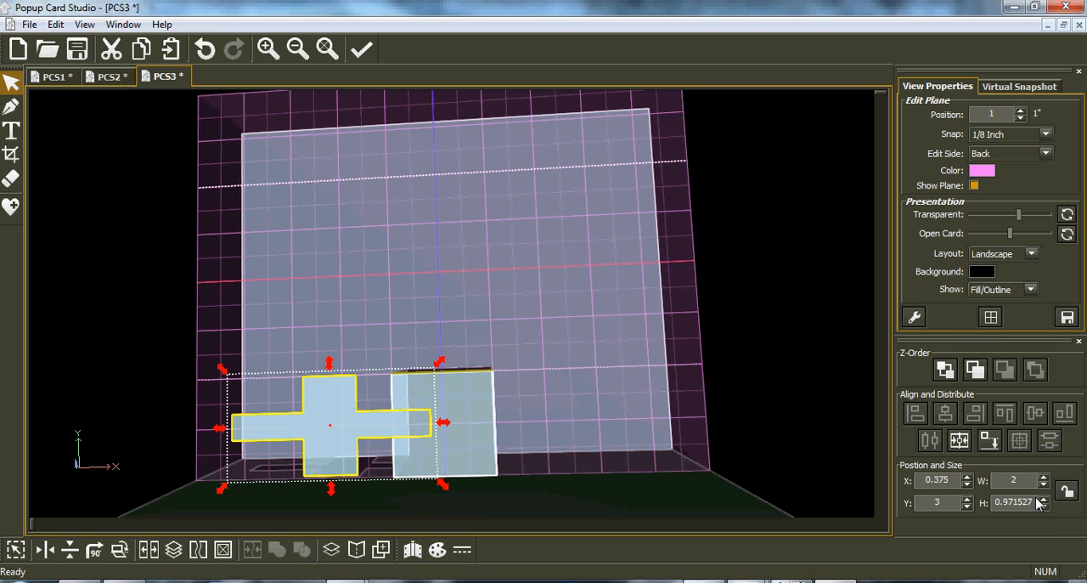
{"action": "left_click_drag", "start_coordinate": [1036, 503], "coordinate": [969, 504]}
{"action": "type", "text": "2"}
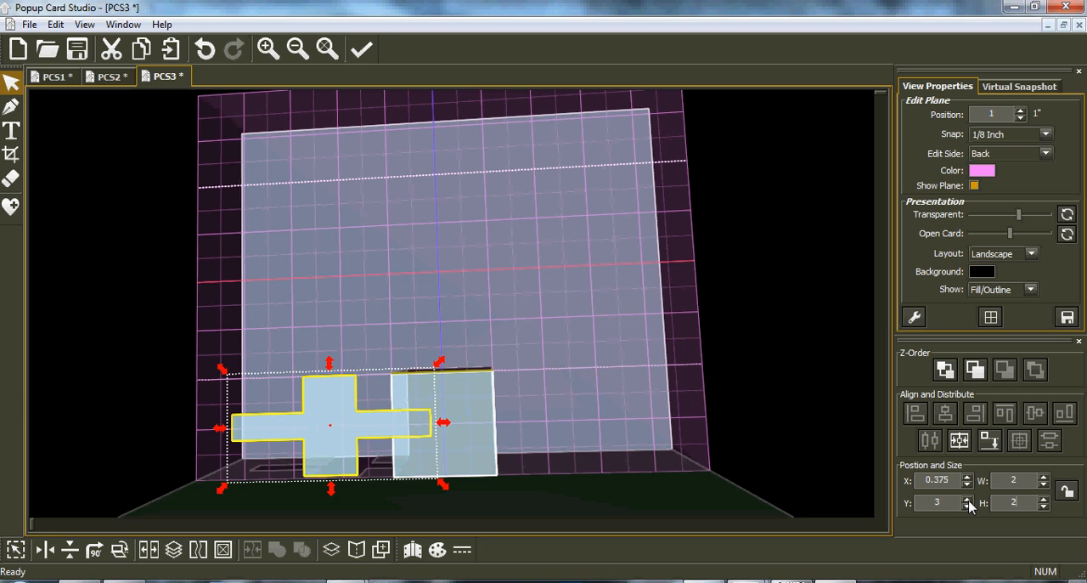
{"action": "key", "text": "Return"}
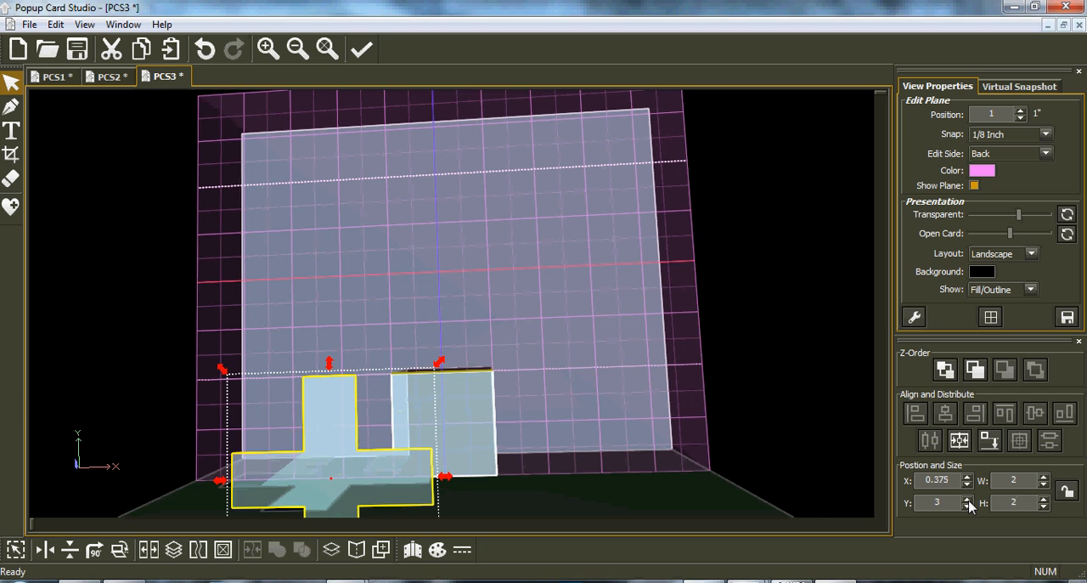
{"action": "left_click", "coordinate": [997, 448]}
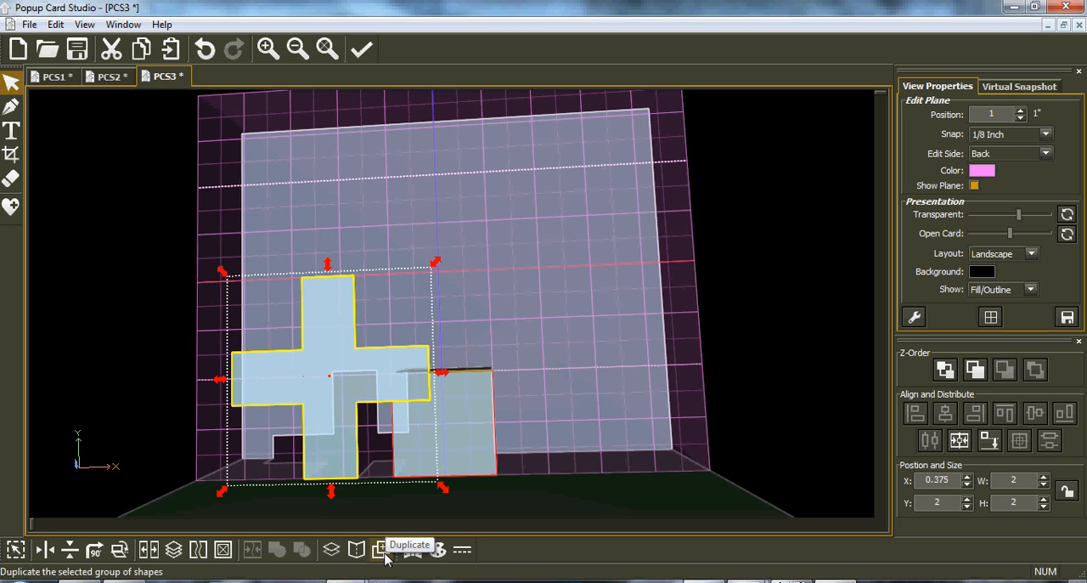
Fold the cross to Side Layer (Back) with Clip Folded Shapes enabled, view the result at an angle, and undo the fold.
{"action": "left_click", "coordinate": [355, 549]}
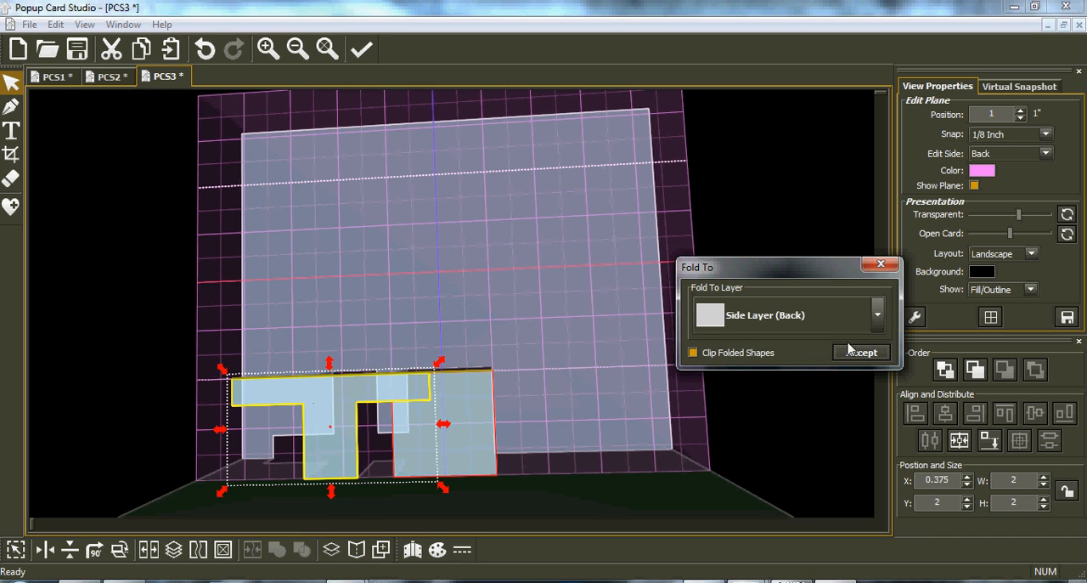
{"action": "left_click", "coordinate": [862, 357]}
{"action": "middle_click_drag", "start_coordinate": [300, 399], "coordinate": [242, 345]}
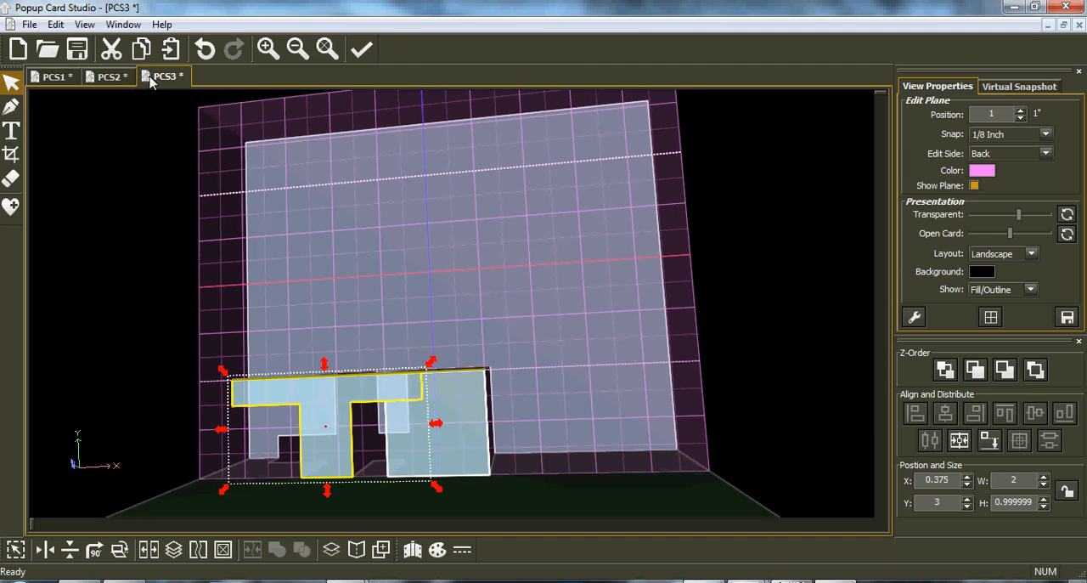
{"action": "left_click", "coordinate": [207, 51]}
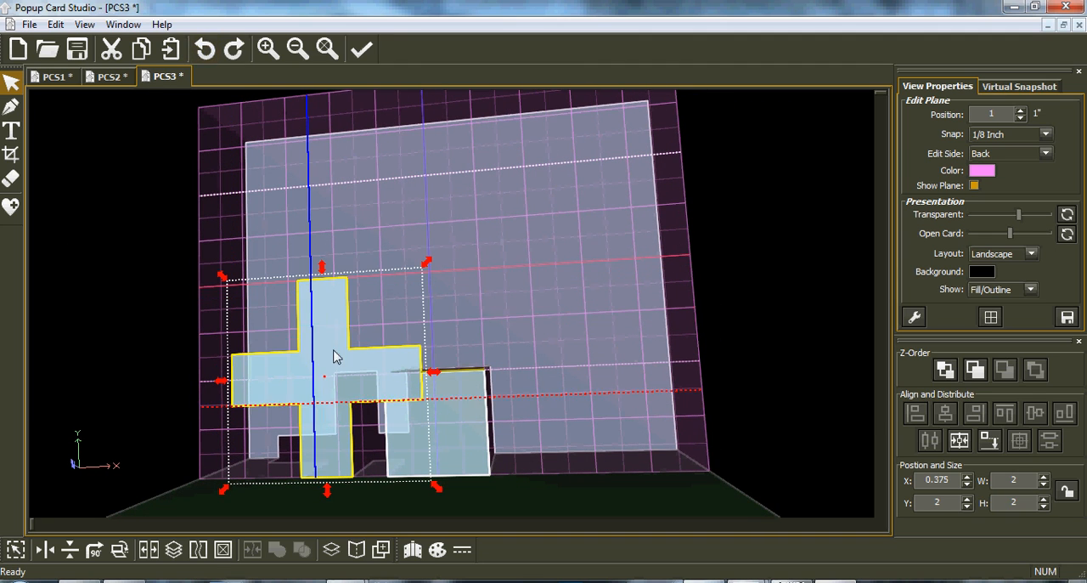
Stretch the cross upward to about 2.875 inches tall and fold it to Side Layer (Back) with Clip Folded Shapes enabled.
{"action": "left_click_drag", "start_coordinate": [323, 272], "coordinate": [321, 194]}
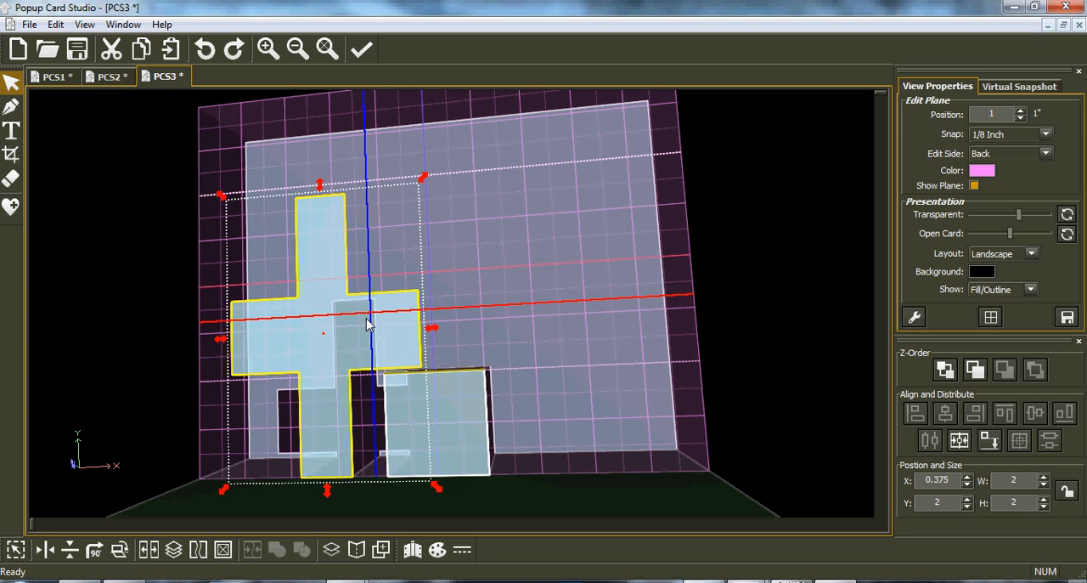
{"action": "left_click", "coordinate": [357, 554]}
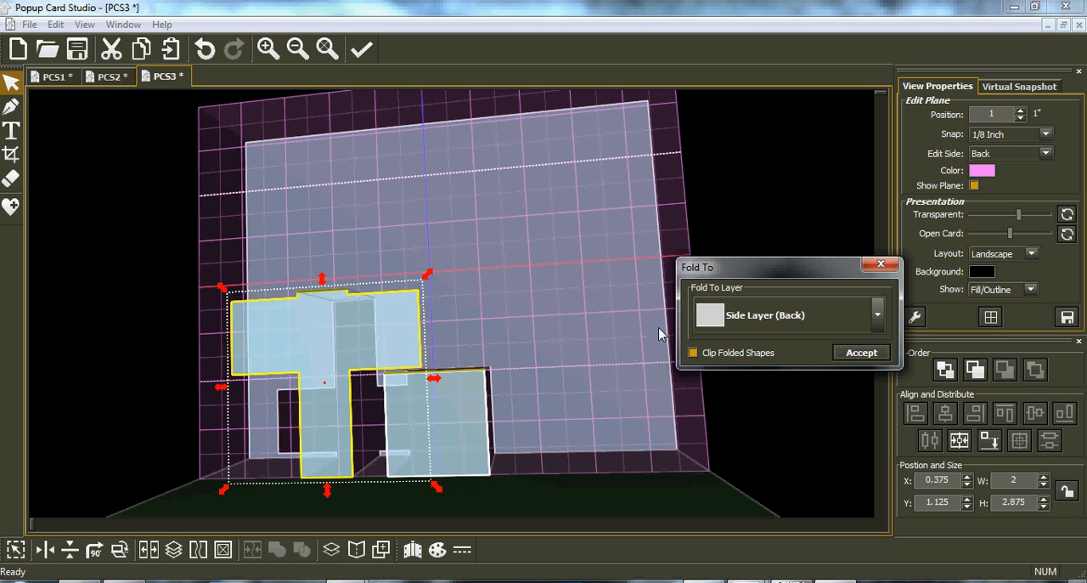
{"action": "left_click", "coordinate": [854, 353]}
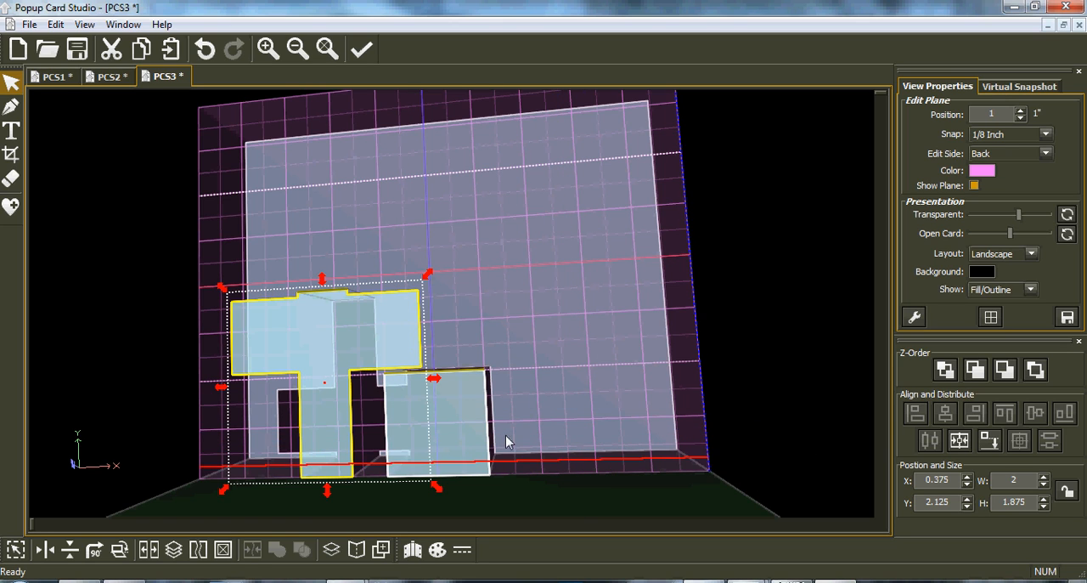
Set the folded cross's fill finish to Red Rubber and its line finish to Bronze, and view it from another angle.
{"action": "left_click", "coordinate": [437, 549]}
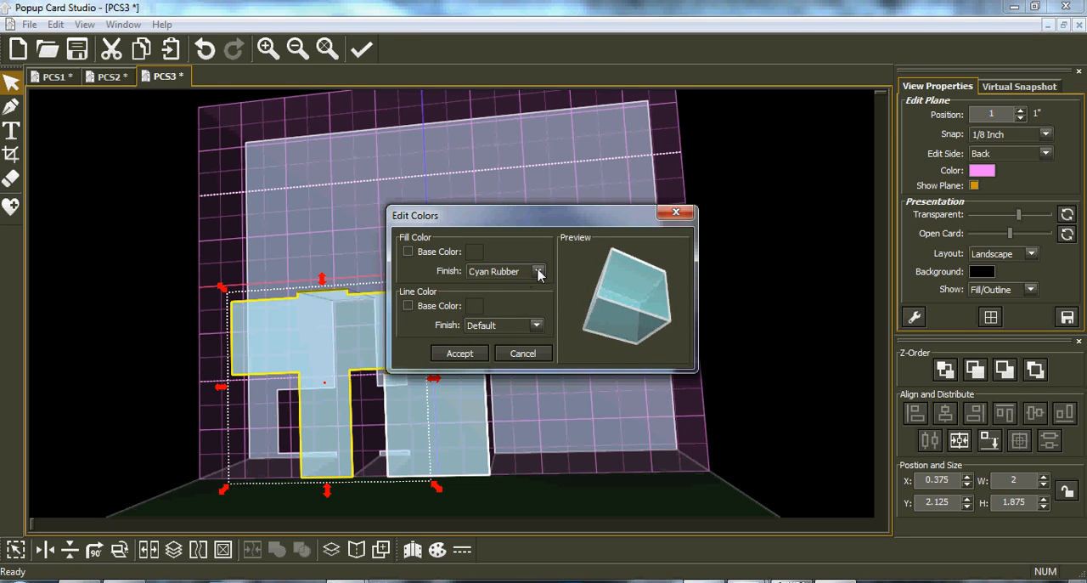
{"action": "left_click", "coordinate": [538, 271]}
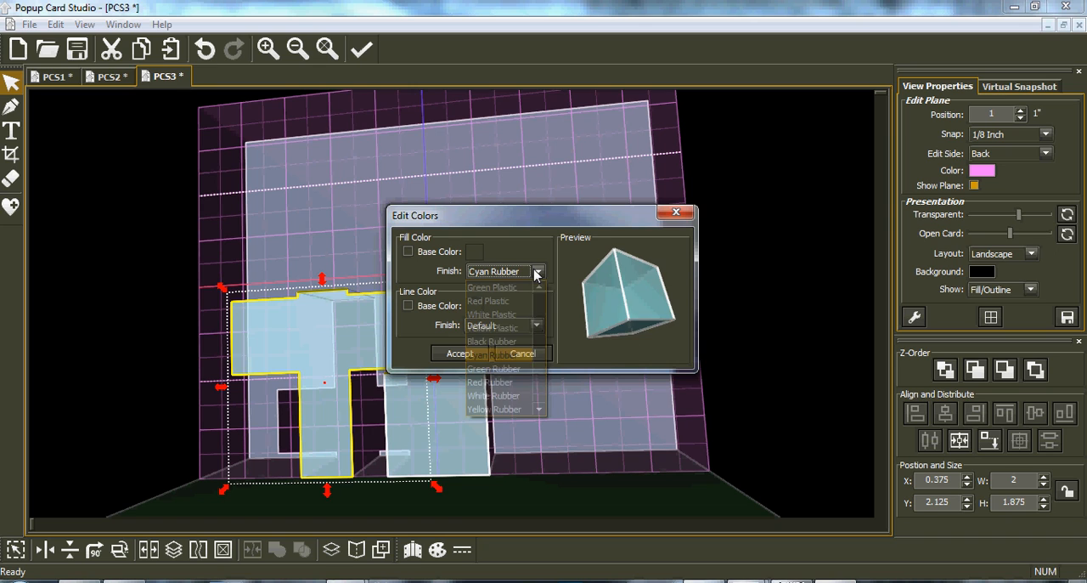
{"action": "left_click", "coordinate": [510, 390]}
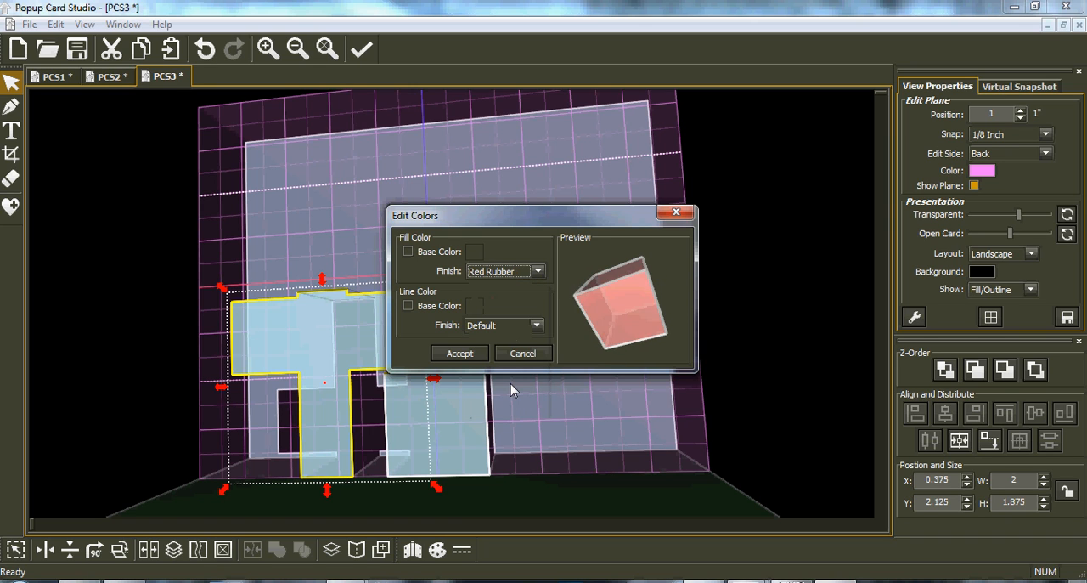
{"action": "left_click", "coordinate": [537, 326]}
{"action": "left_click", "coordinate": [487, 454]}
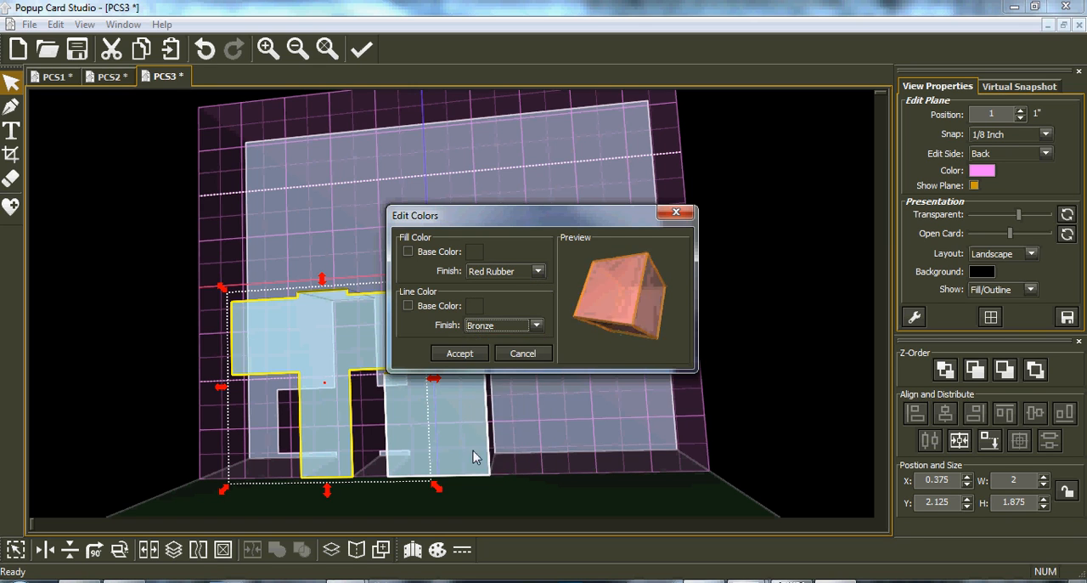
{"action": "left_click", "coordinate": [460, 353]}
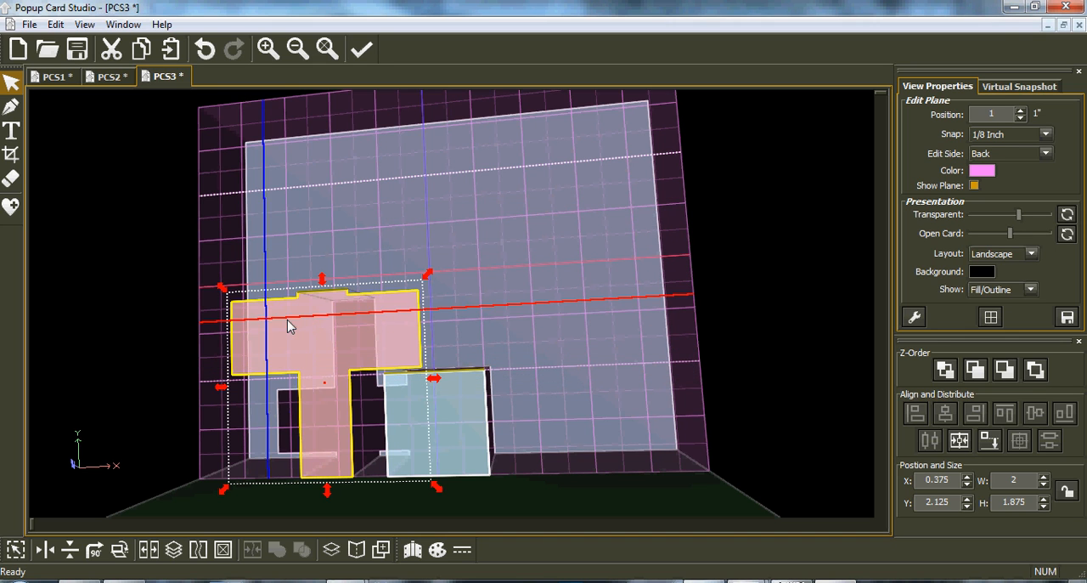
{"action": "mouse_move", "coordinate": [355, 366]}
{"action": "middle_mouse_down"}
{"action": "mouse_move", "coordinate": [273, 400]}
{"action": "mouse_move", "coordinate": [284, 370]}
{"action": "mouse_move", "coordinate": [348, 366]}
{"action": "mouse_move", "coordinate": [352, 386]}
{"action": "mouse_move", "coordinate": [344, 363]}
{"action": "middle_mouse_up"}
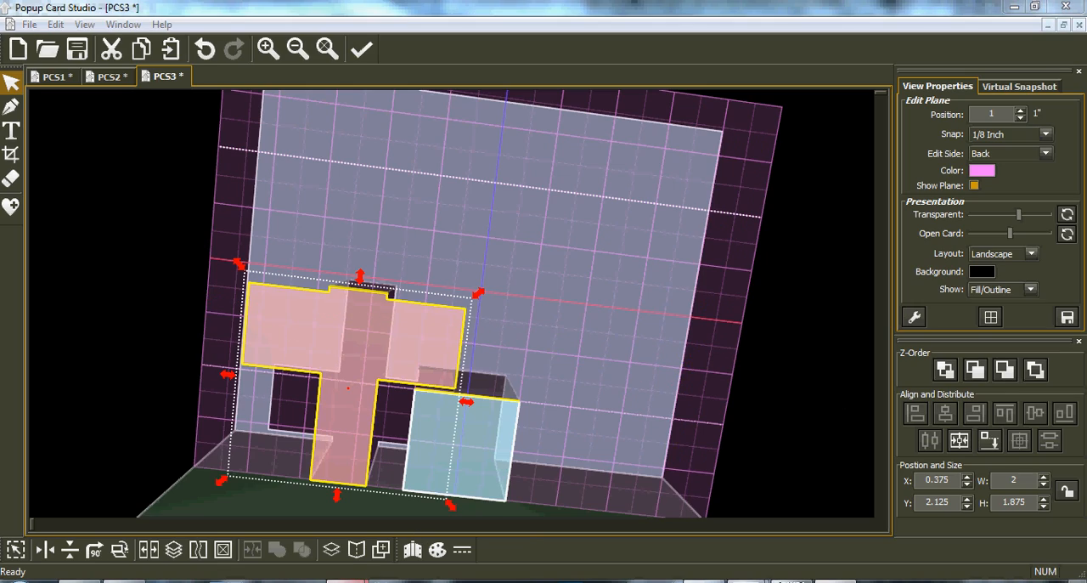
Switch to the robot website banner image in IrfanView and enlarge its window.
{"action": "mouse_move", "coordinate": [364, 575]}
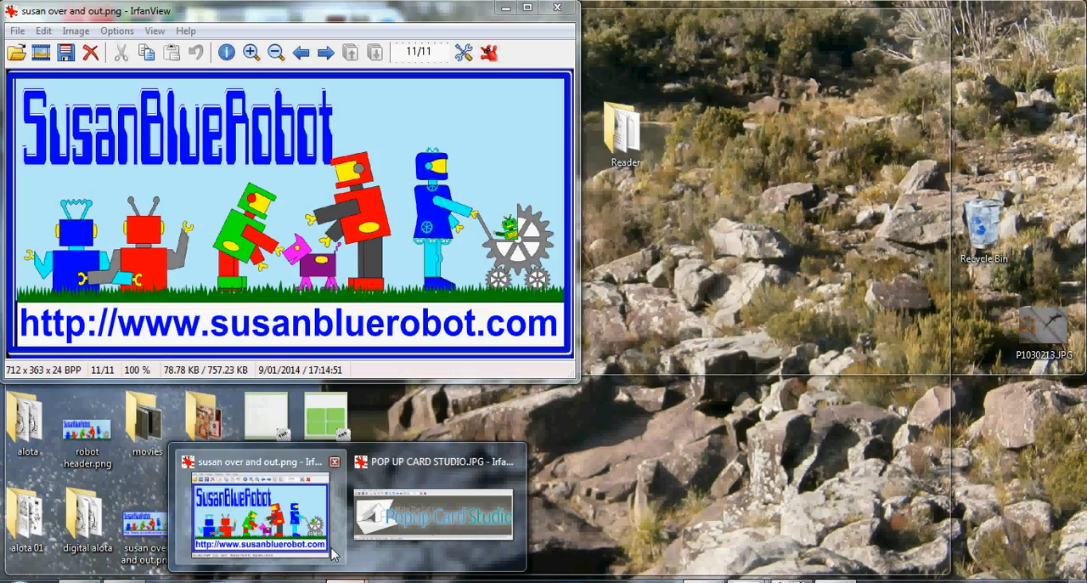
{"action": "left_click", "coordinate": [260, 510]}
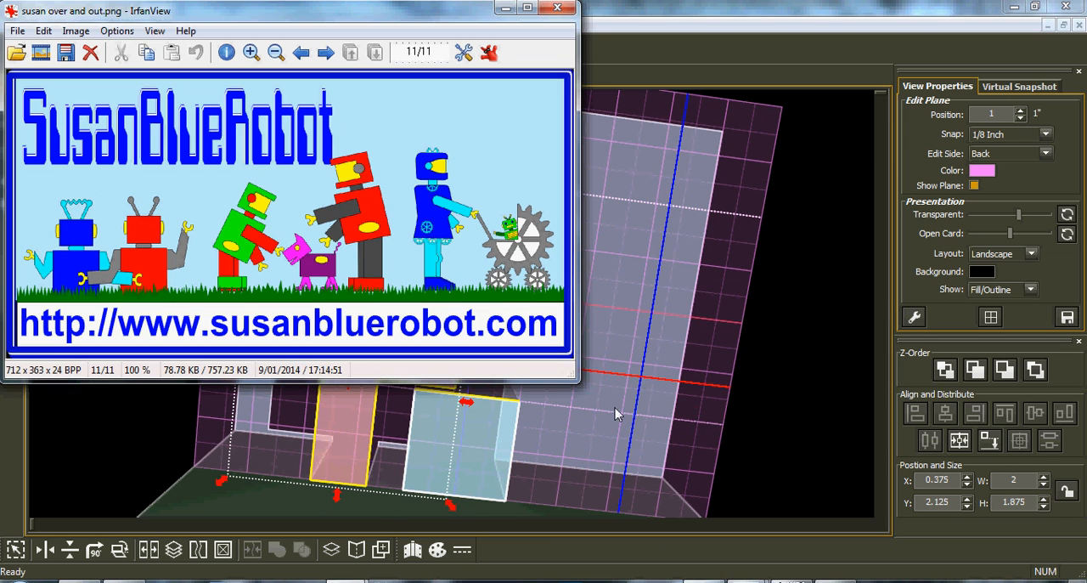
{"action": "left_click_drag", "start_coordinate": [578, 387], "coordinate": [835, 457]}
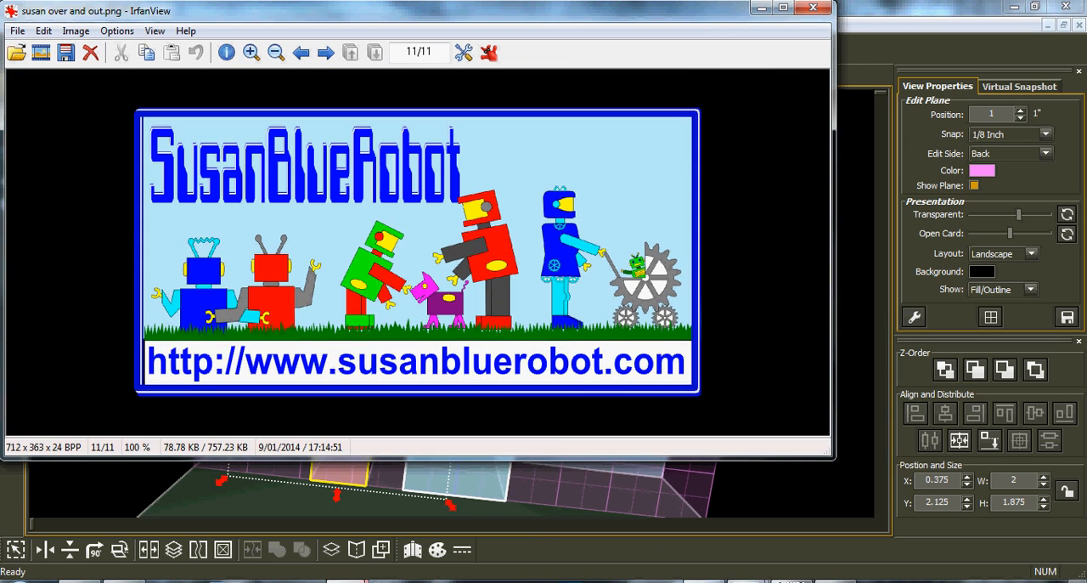
Show the POP UP CARD STUDIO.JPG logo image, return to the robot website banner, and close the banner.
{"action": "mouse_move", "coordinate": [349, 581]}
{"action": "left_click", "coordinate": [429, 522]}
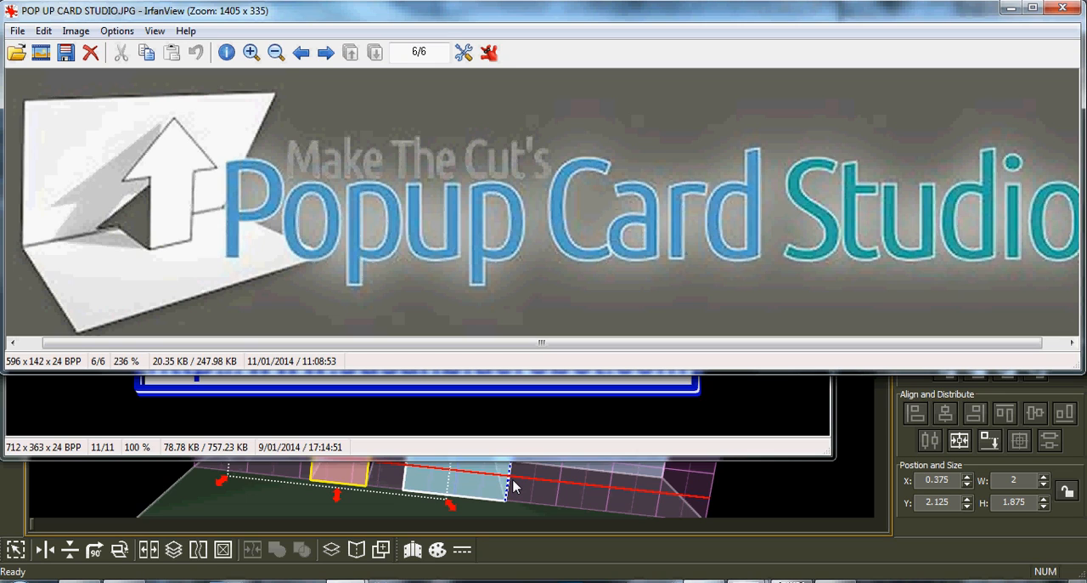
{"action": "left_click", "coordinate": [474, 434]}
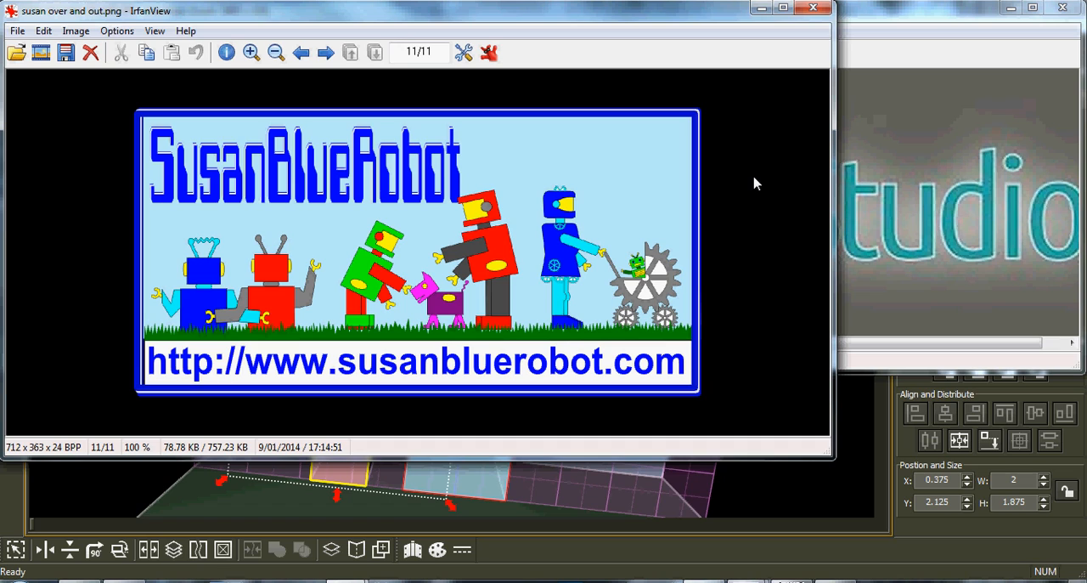
{"action": "left_click", "coordinate": [814, 8]}
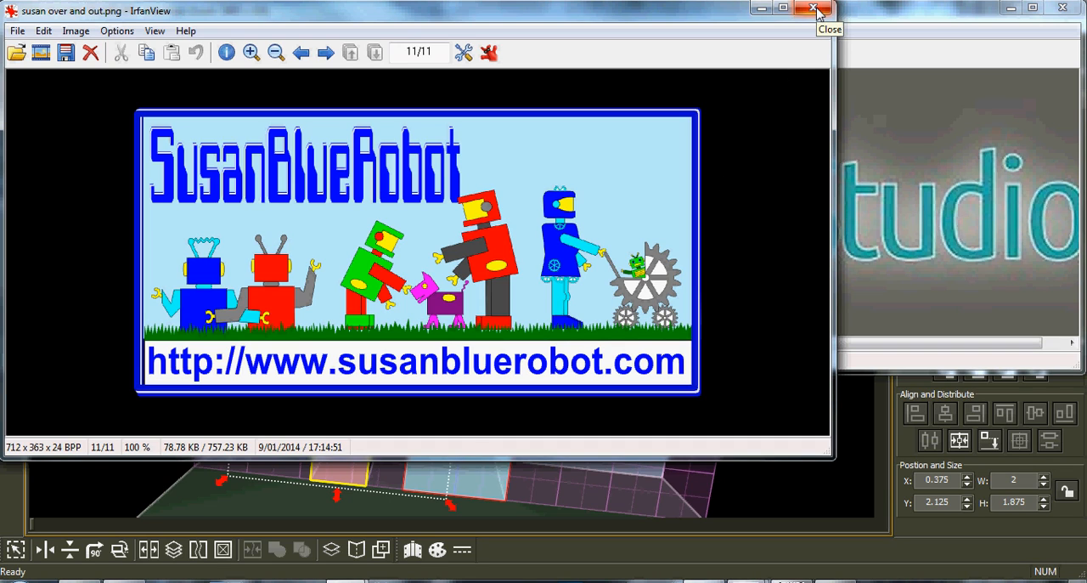